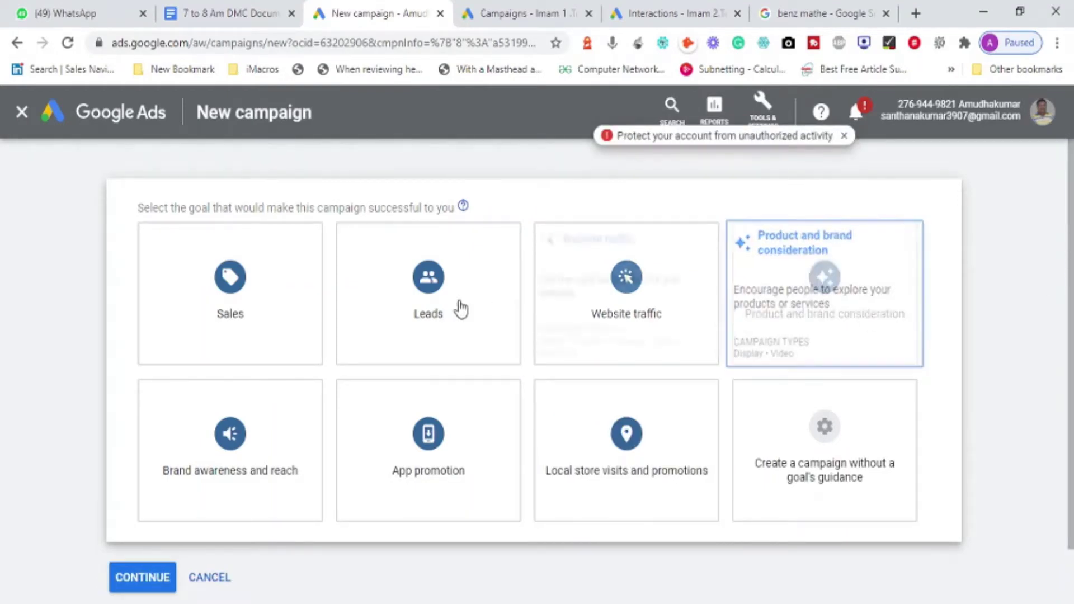
Choose the Sales goal, the Display campaign type and the Standard display campaign subtype for the new campaign.
{"action": "left_click", "coordinate": [223, 307]}
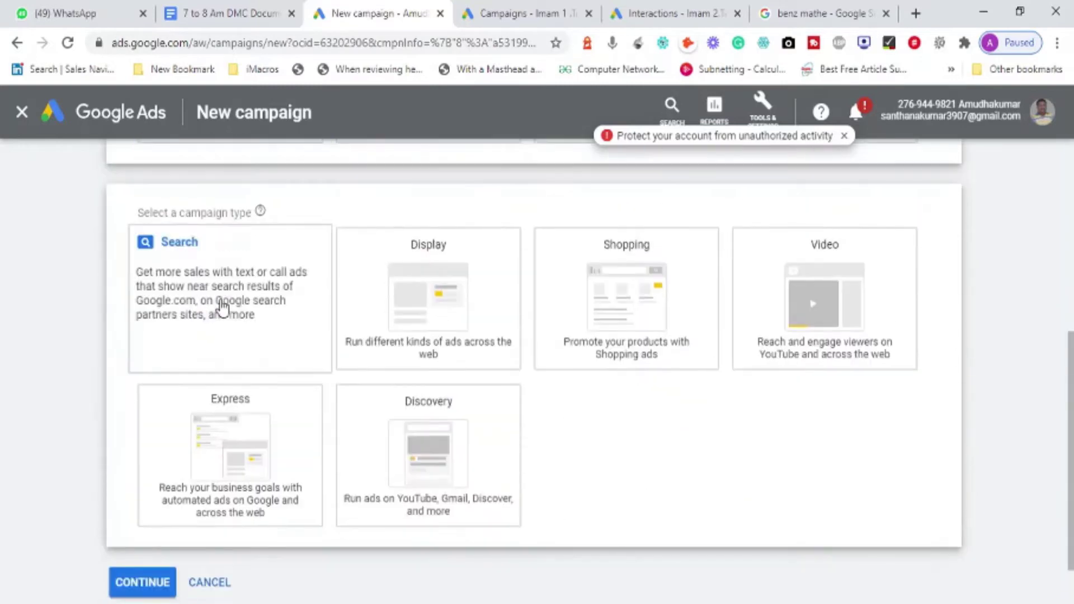
{"action": "left_click", "coordinate": [222, 308]}
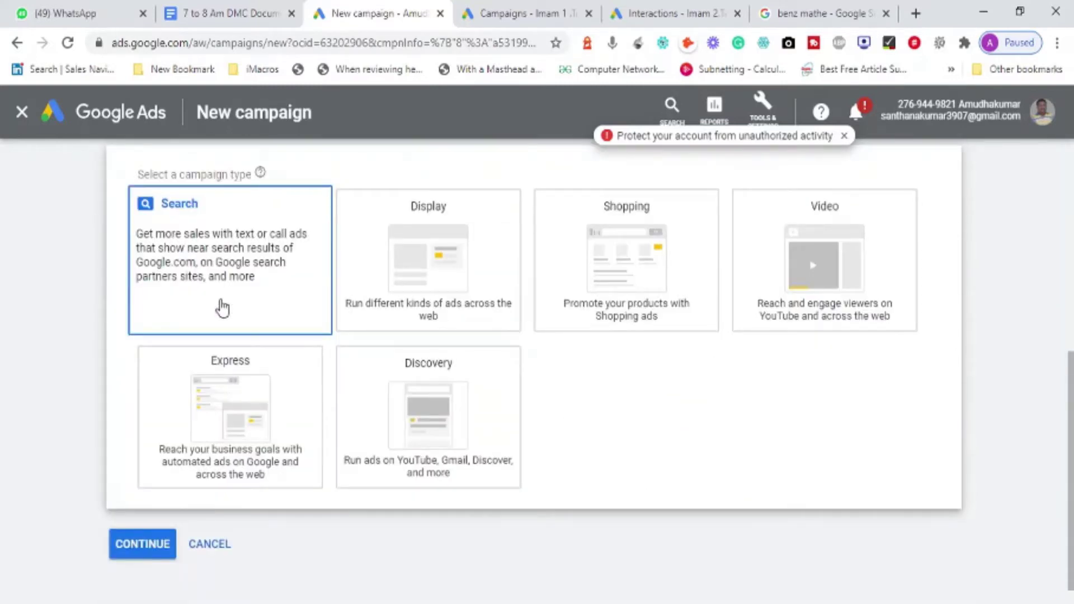
{"action": "left_click", "coordinate": [370, 262]}
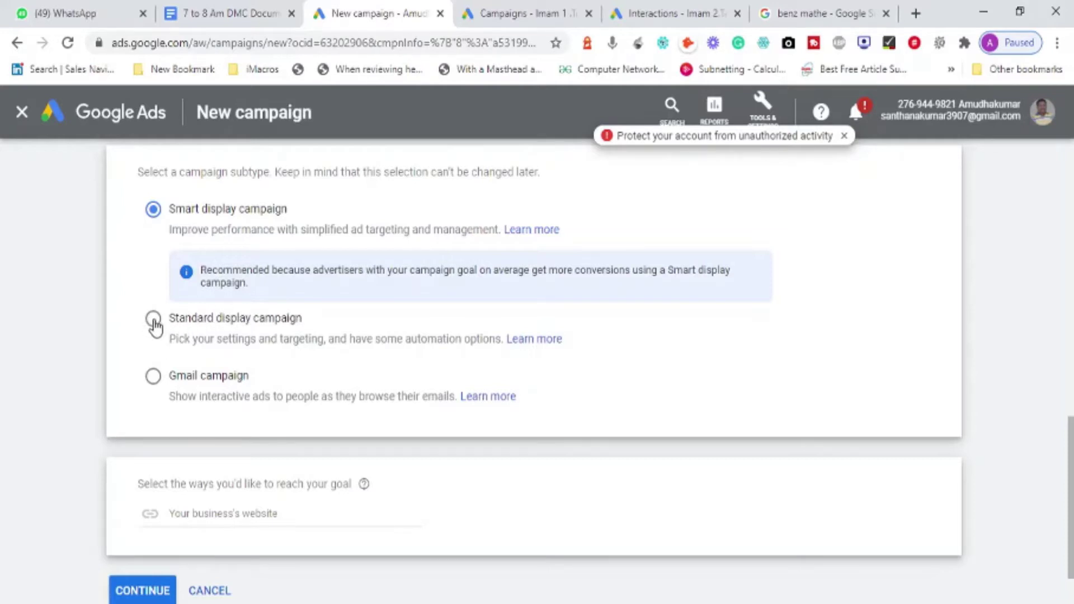
{"action": "left_click", "coordinate": [153, 322]}
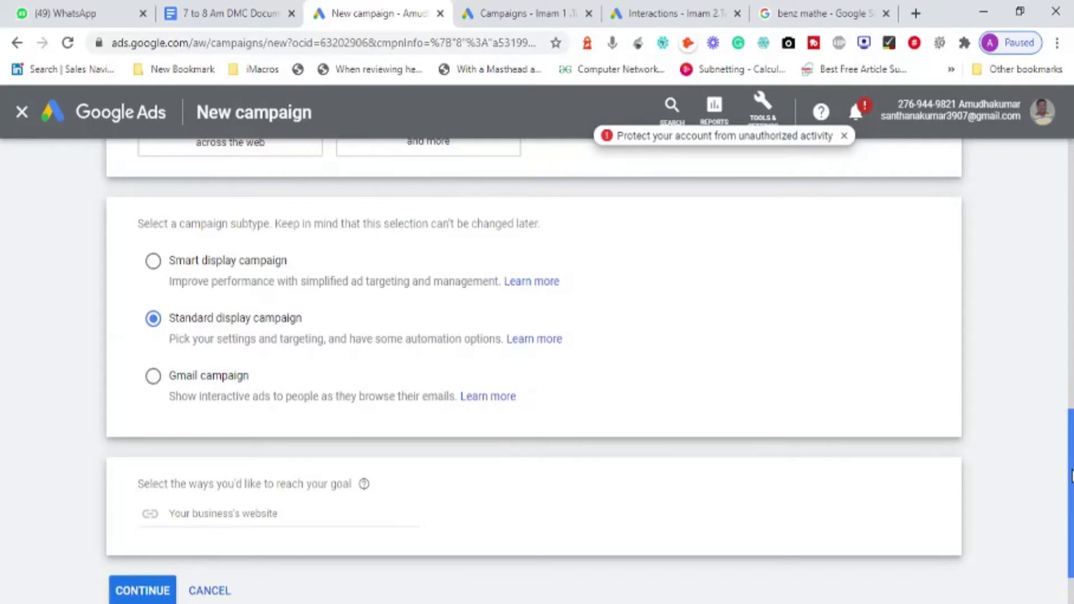
Enter the business's website address as the way to reach the goal and continue to the campaign settings.
{"action": "left_click_drag", "start_coordinate": [1071, 475], "coordinate": [1071, 504]}
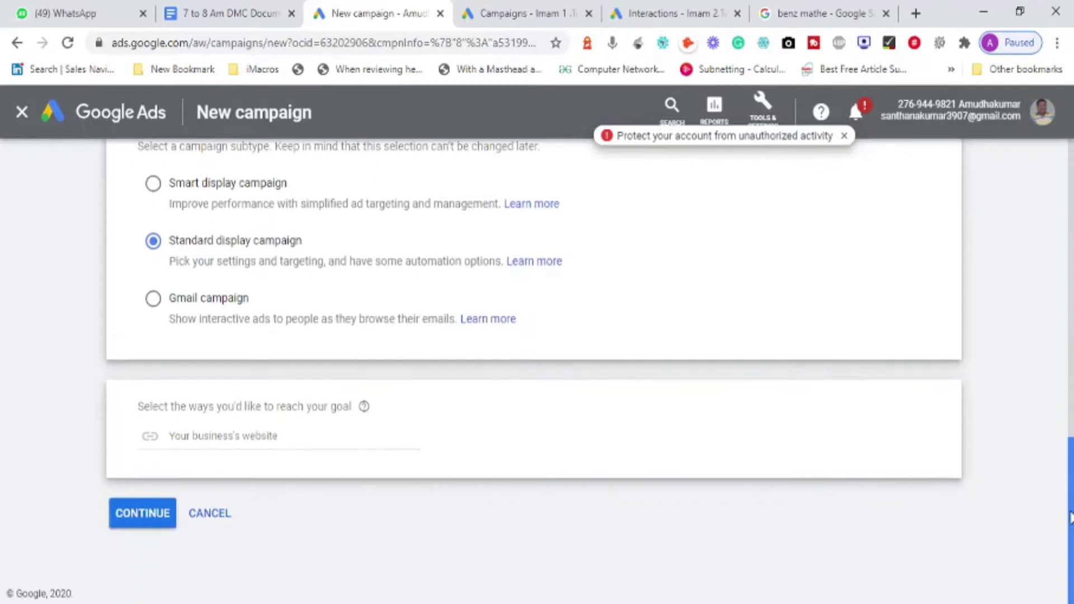
{"action": "left_click", "coordinate": [264, 436]}
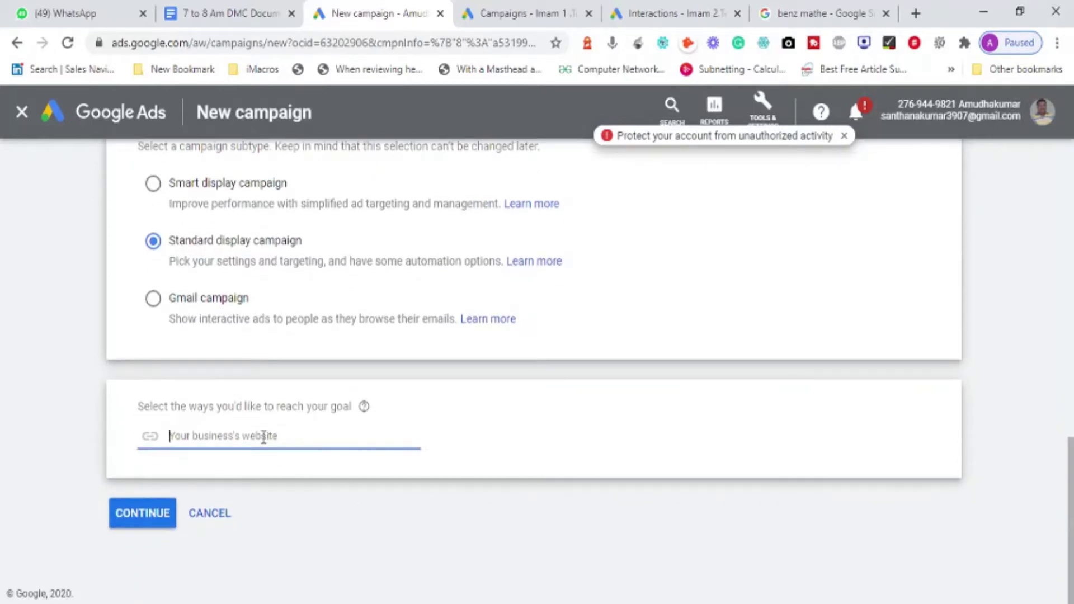
{"action": "type", "text": "https:"}
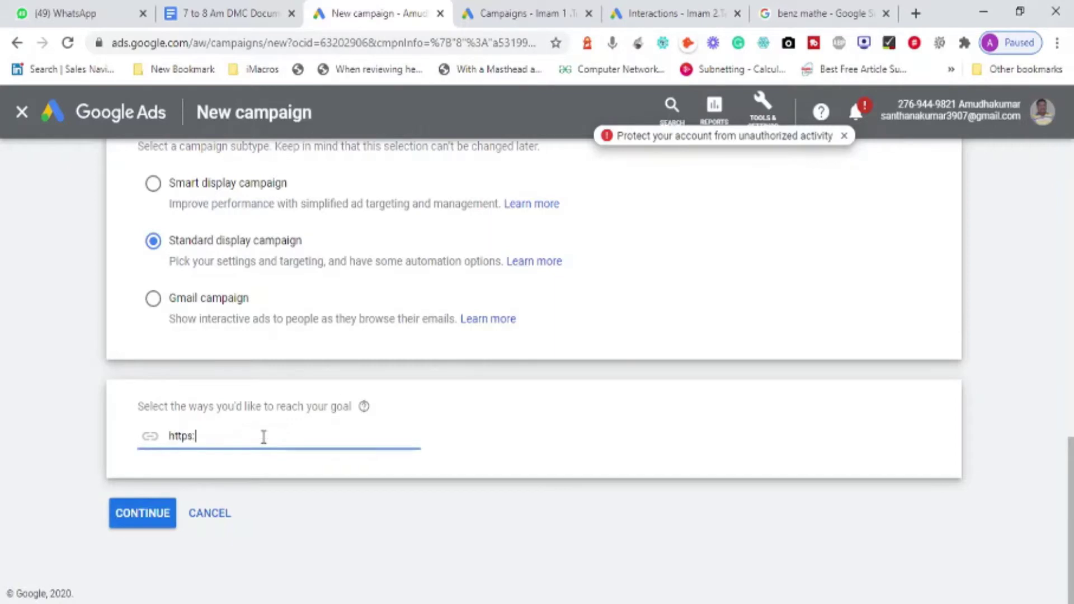
{"action": "type", "text": "//www.amudhakumar.c"}
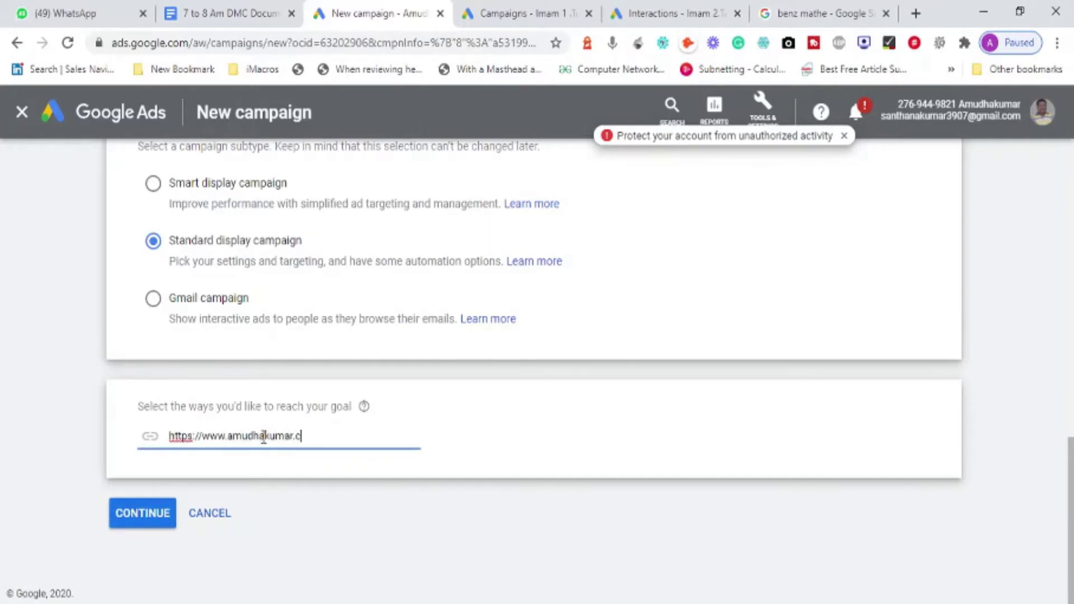
{"action": "type", "text": "om"}
{"action": "left_click", "coordinate": [145, 518]}
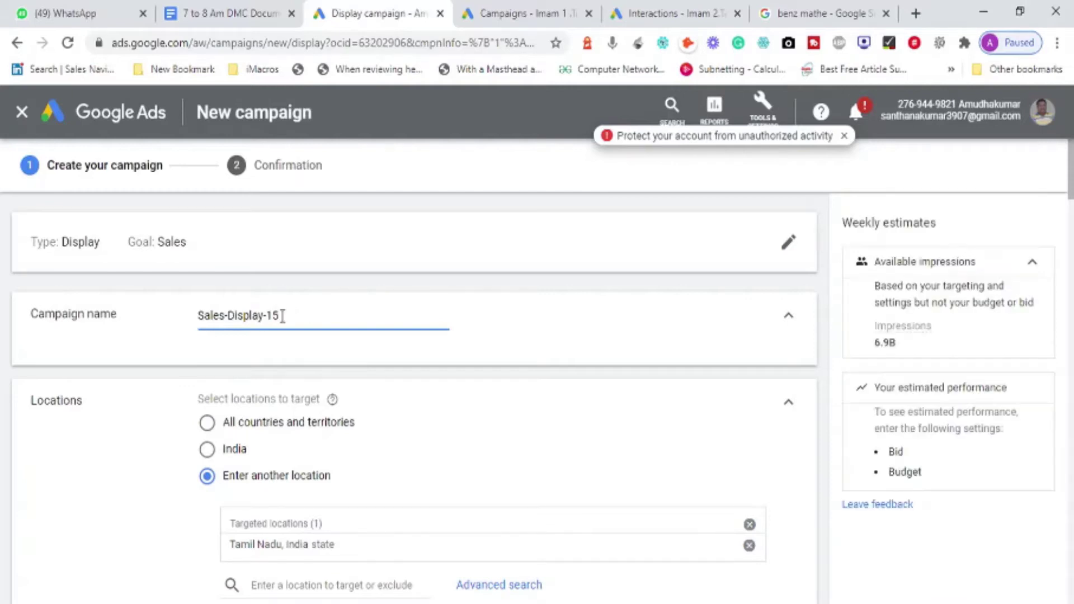
Name the campaign "Sales-Display-che-18 to 40".
{"action": "key", "text": "BackSpace"}
{"action": "key", "text": "BackSpace"}
{"action": "type", "text": "che-18 to 40"}
{"action": "left_click", "coordinate": [115, 506]}
{"action": "scroll", "coordinate": [115, 506], "scroll_direction": "down", "scroll_amount": 1}
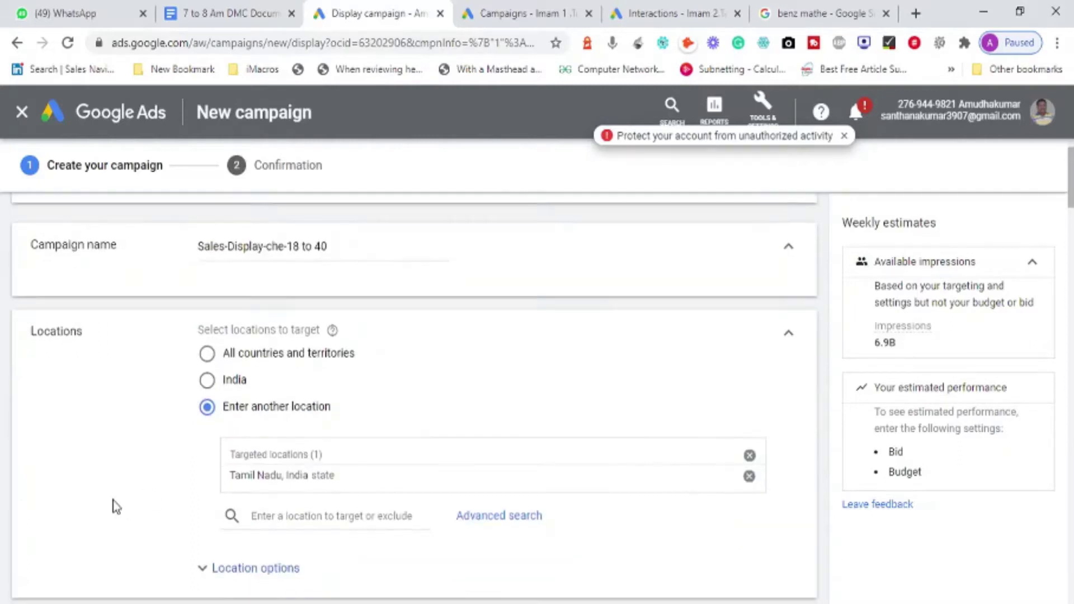
{"action": "scroll", "coordinate": [115, 506], "scroll_direction": "down", "scroll_amount": 1}
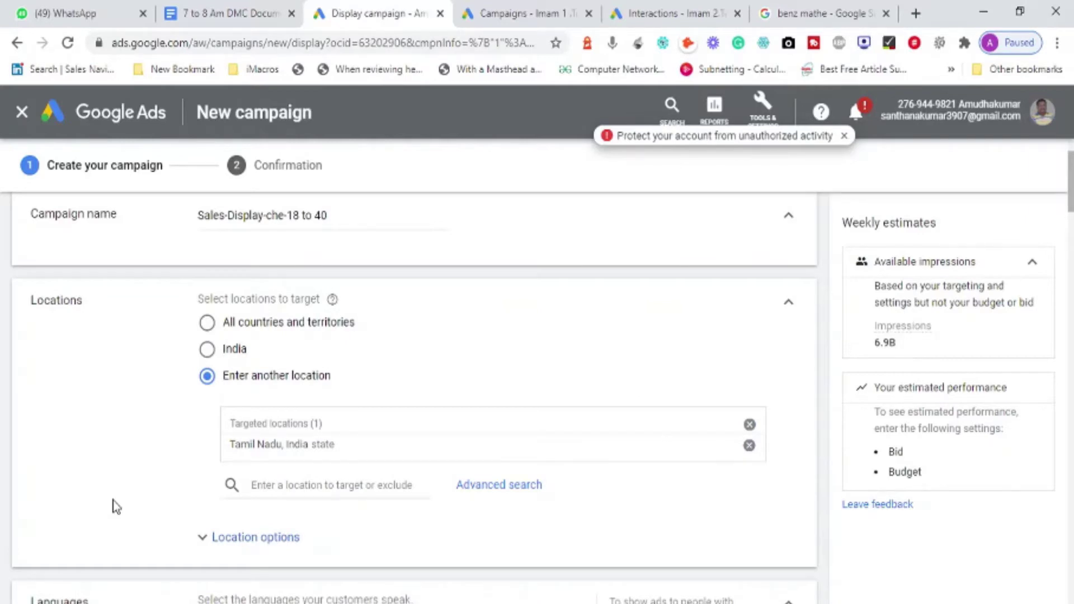
{"action": "left_click", "coordinate": [206, 324]}
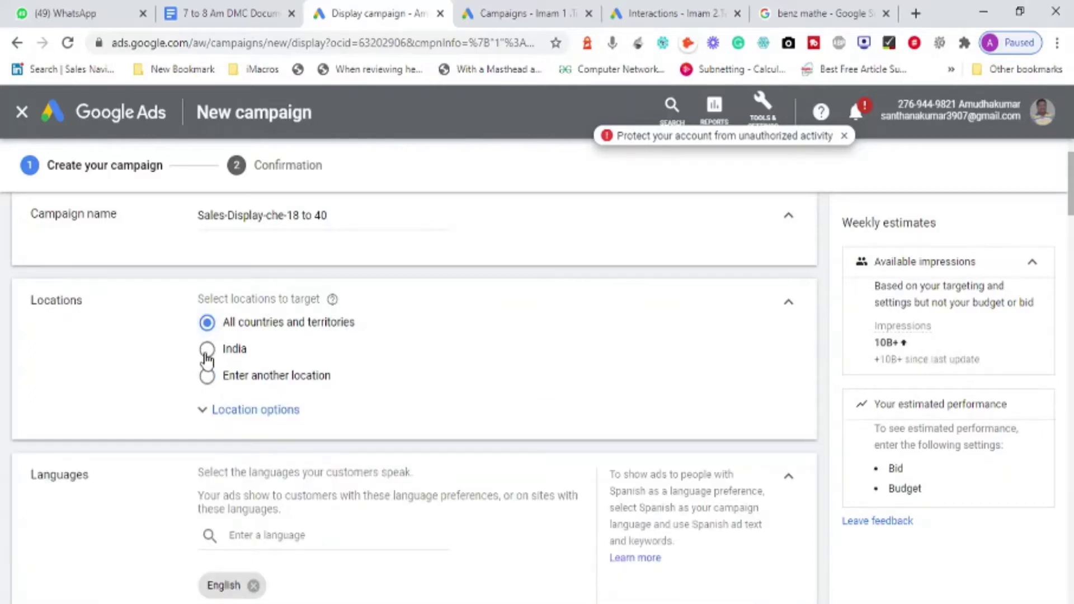
{"action": "left_click", "coordinate": [206, 353]}
{"action": "left_click", "coordinate": [207, 377]}
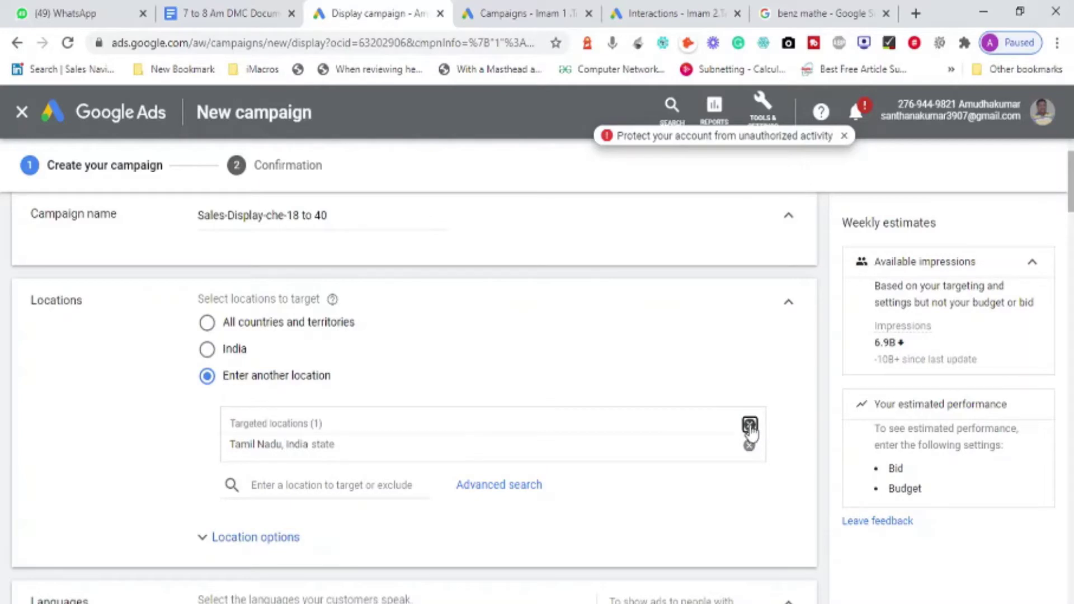
Remove Tamil Nadu from the targeted locations and target the city of Chennai, Tamil Nadu, India instead.
{"action": "left_click", "coordinate": [751, 427]}
{"action": "left_click", "coordinate": [354, 416]}
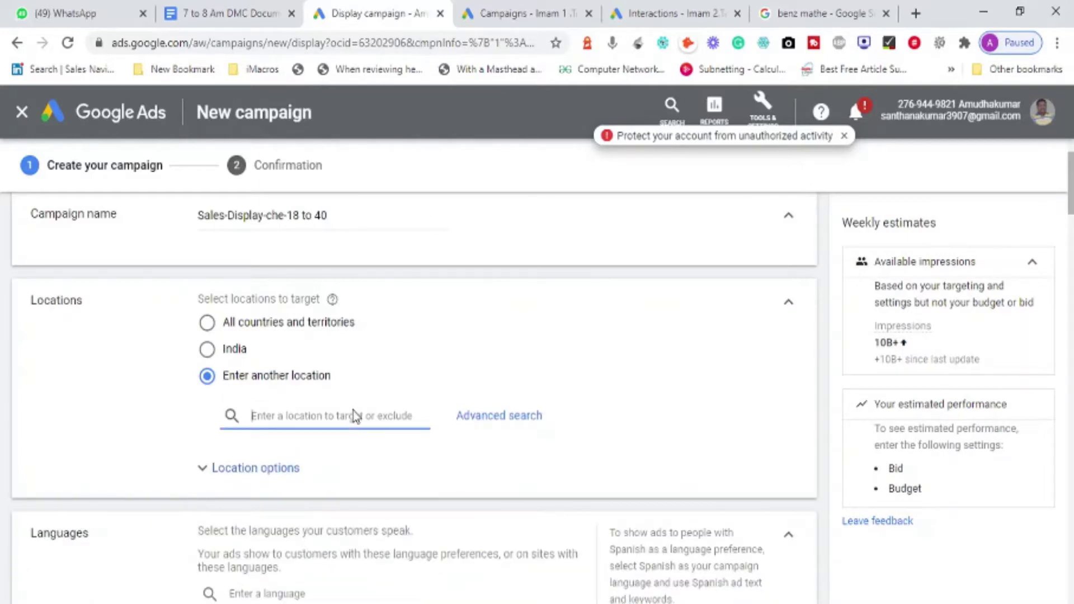
{"action": "type", "text": "che"}
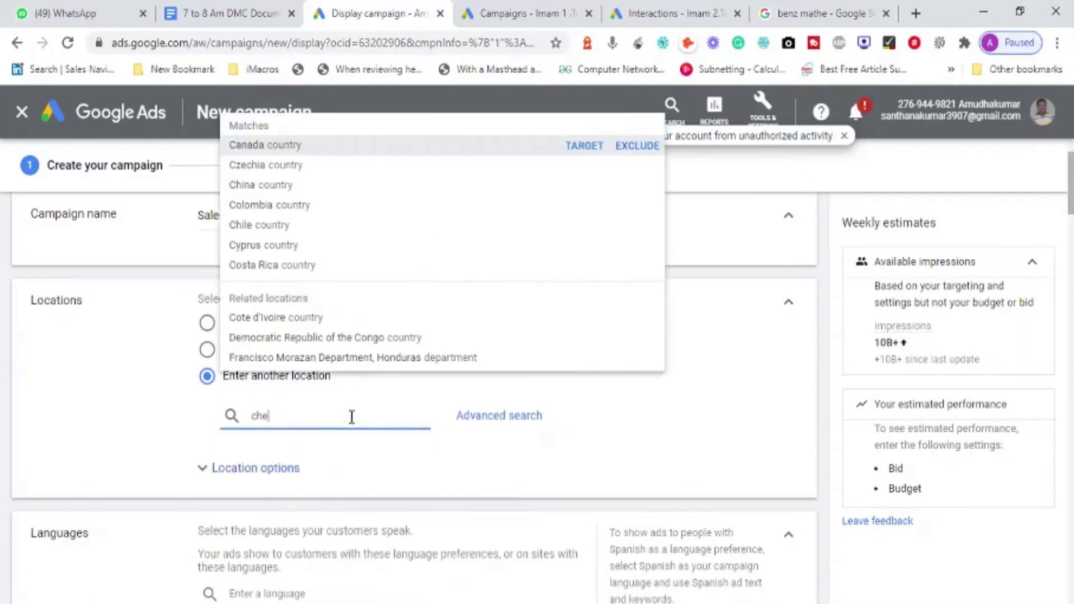
{"action": "type", "text": "nnai"}
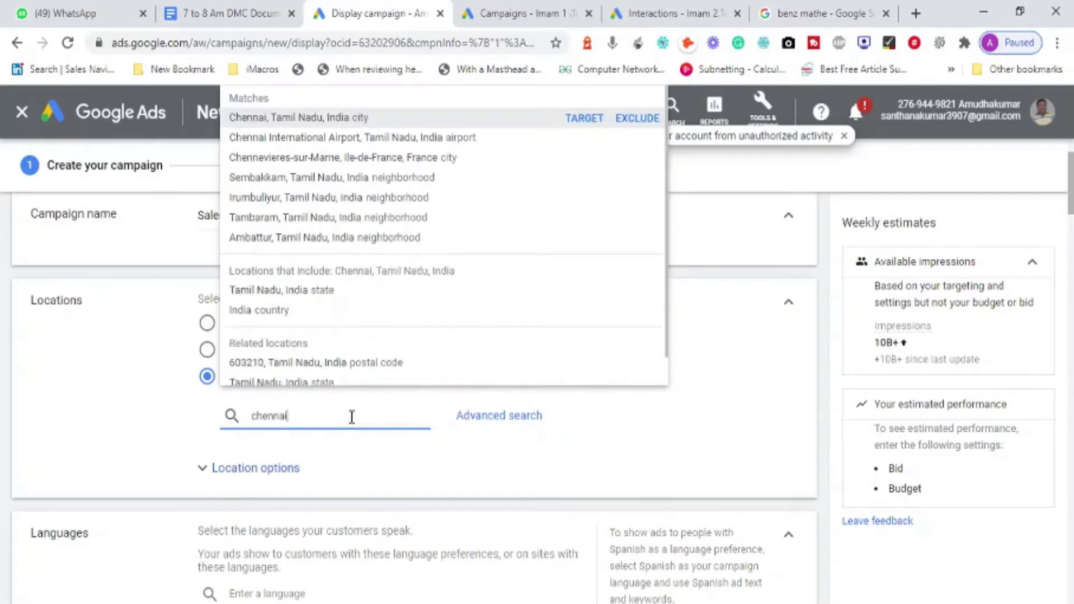
{"action": "left_click", "coordinate": [583, 119]}
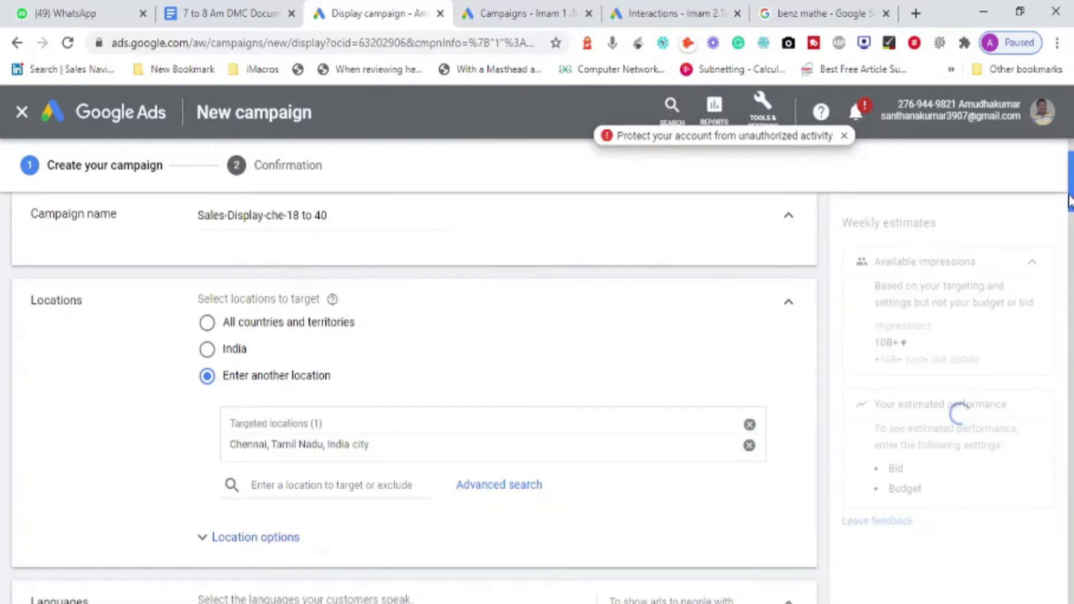
Set the location target option to "People in or regularly in your targeted locations" and collapse the location options.
{"action": "left_click_drag", "start_coordinate": [1070, 212], "coordinate": [1071, 235]}
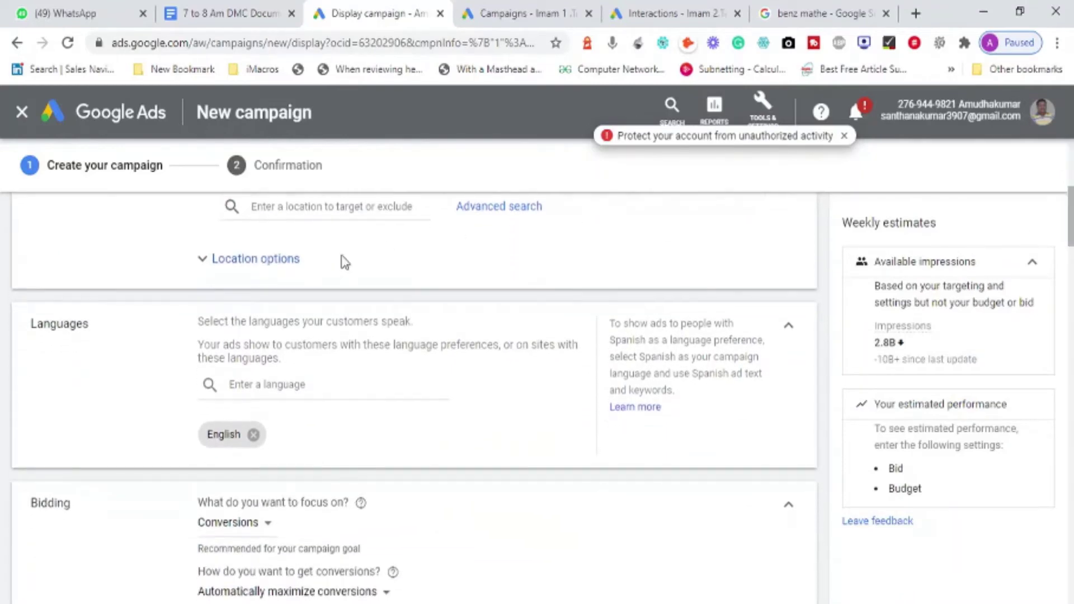
{"action": "left_click", "coordinate": [200, 259]}
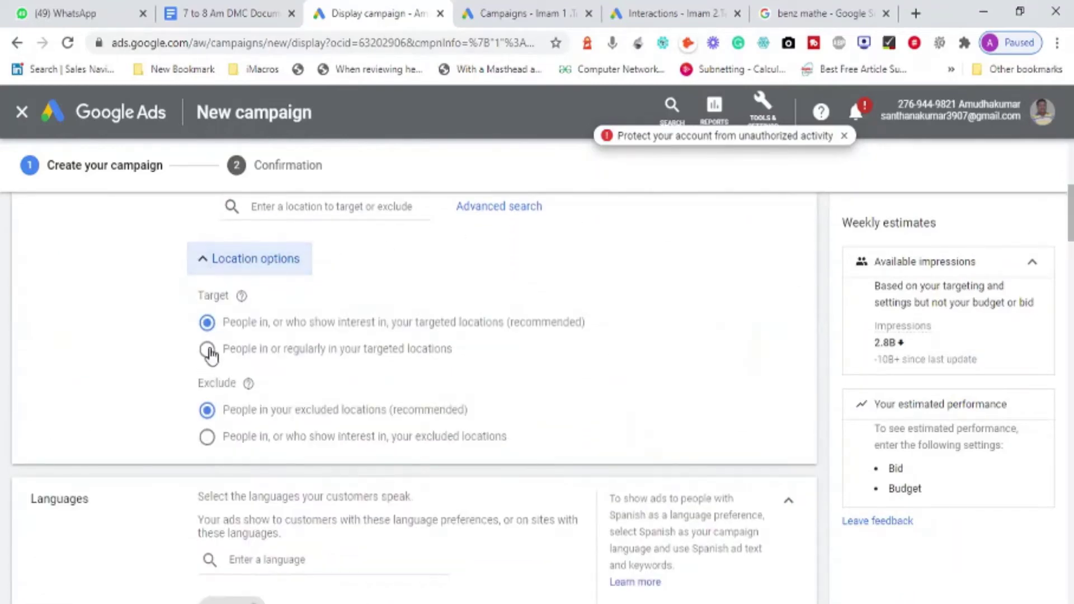
{"action": "left_click", "coordinate": [210, 354]}
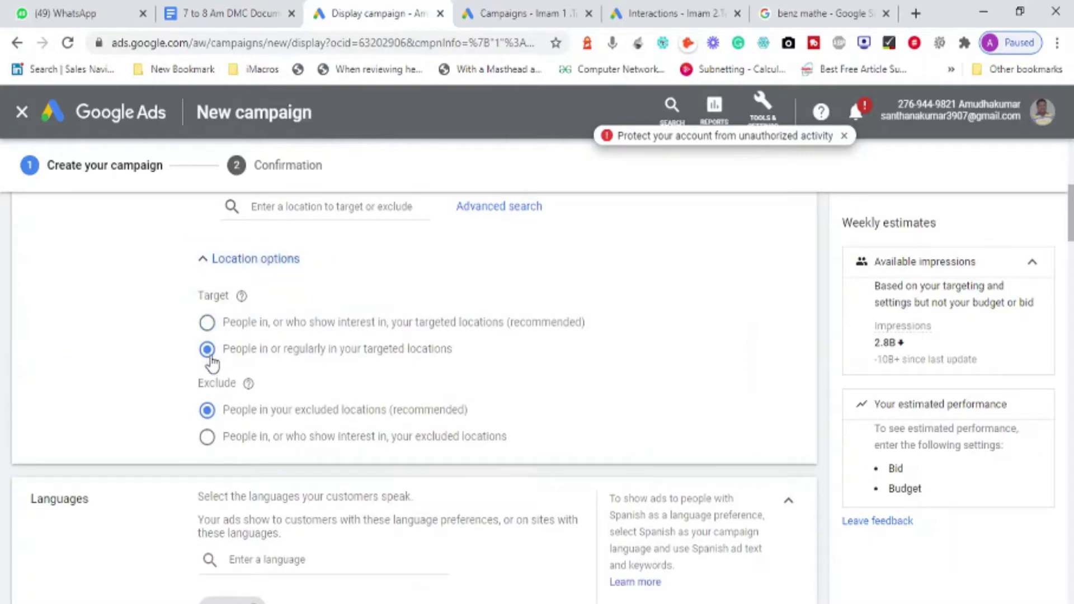
{"action": "left_click", "coordinate": [203, 262]}
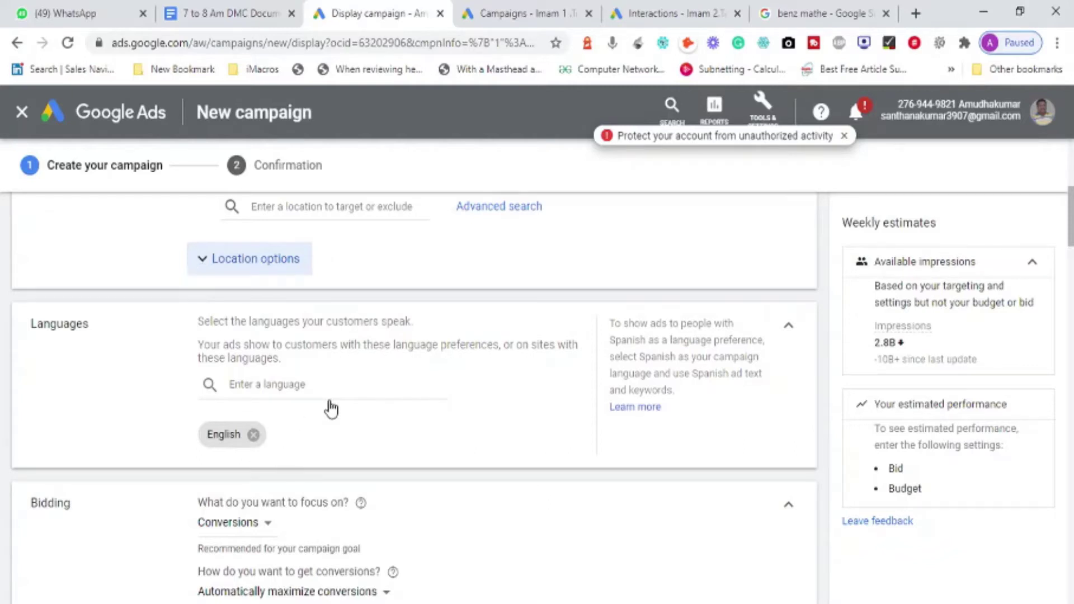
Add Tamil to the campaign's customer languages.
{"action": "left_click", "coordinate": [253, 385]}
{"action": "type", "text": "tamil"}
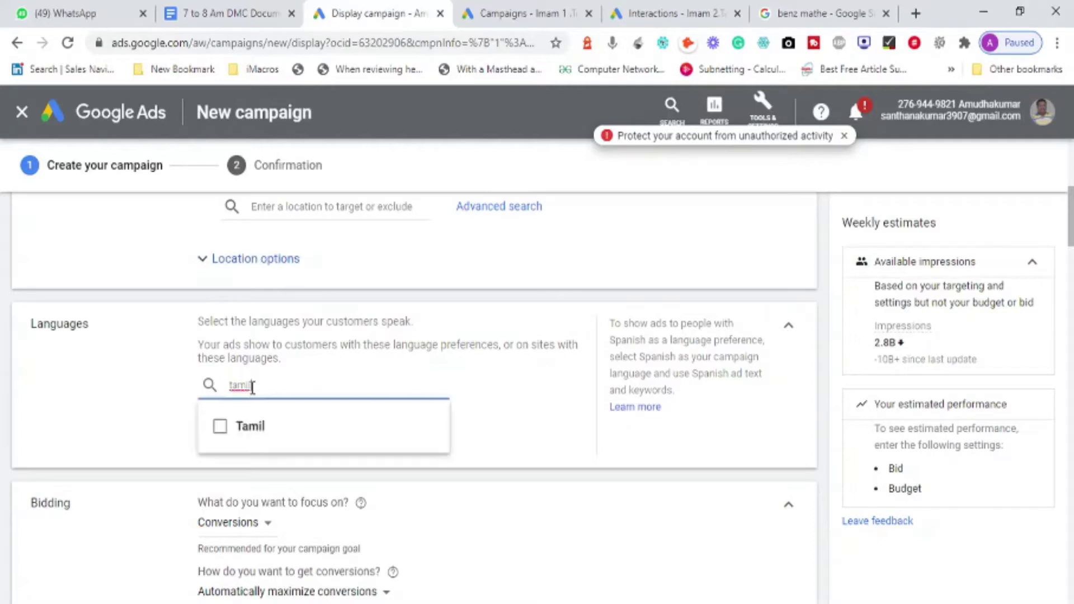
{"action": "left_click", "coordinate": [221, 430]}
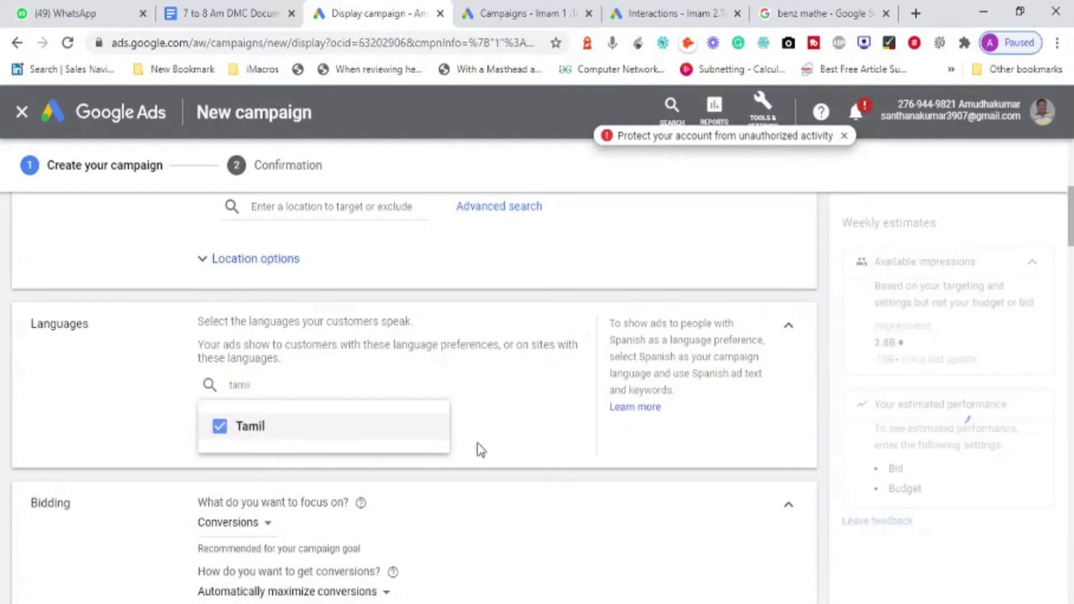
{"action": "left_click", "coordinate": [531, 452]}
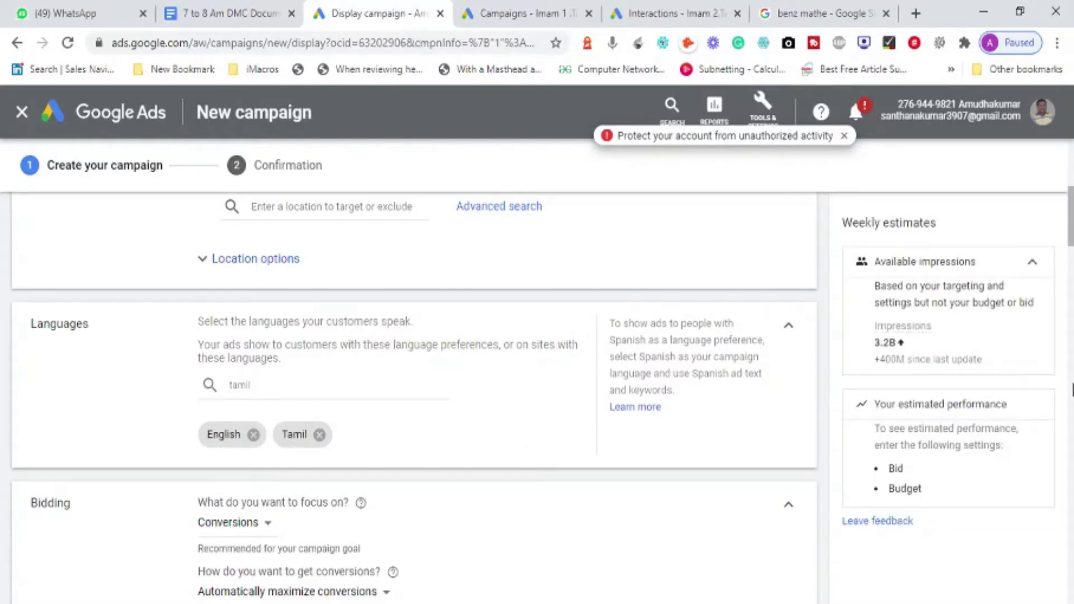
Have the bidding use a target cost per action and set the Target CPA to ₹400.
{"action": "left_click_drag", "start_coordinate": [1070, 235], "coordinate": [1071, 274]}
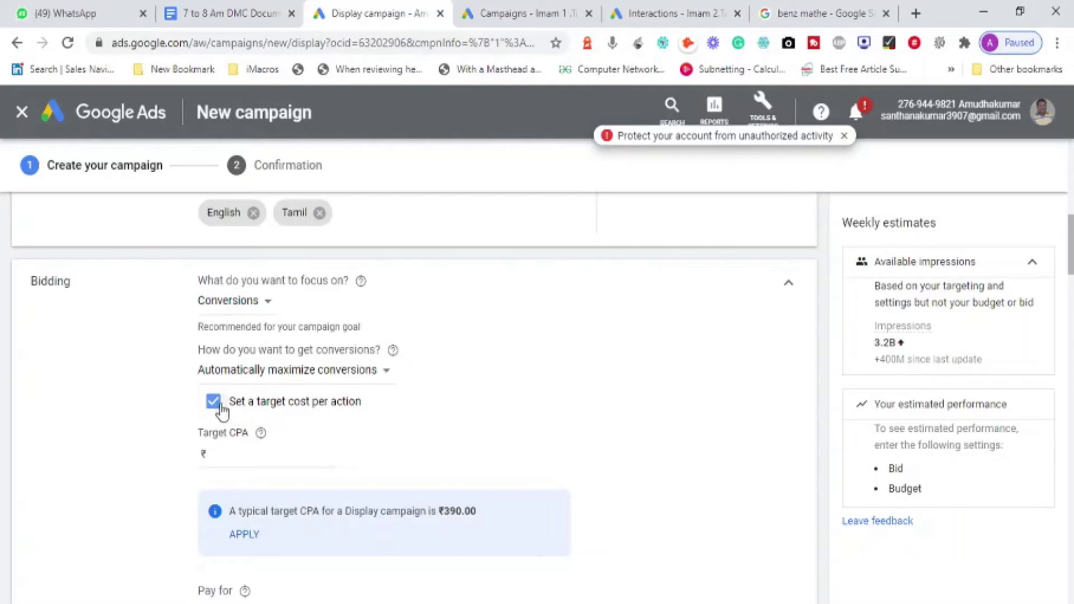
{"action": "left_click", "coordinate": [214, 401]}
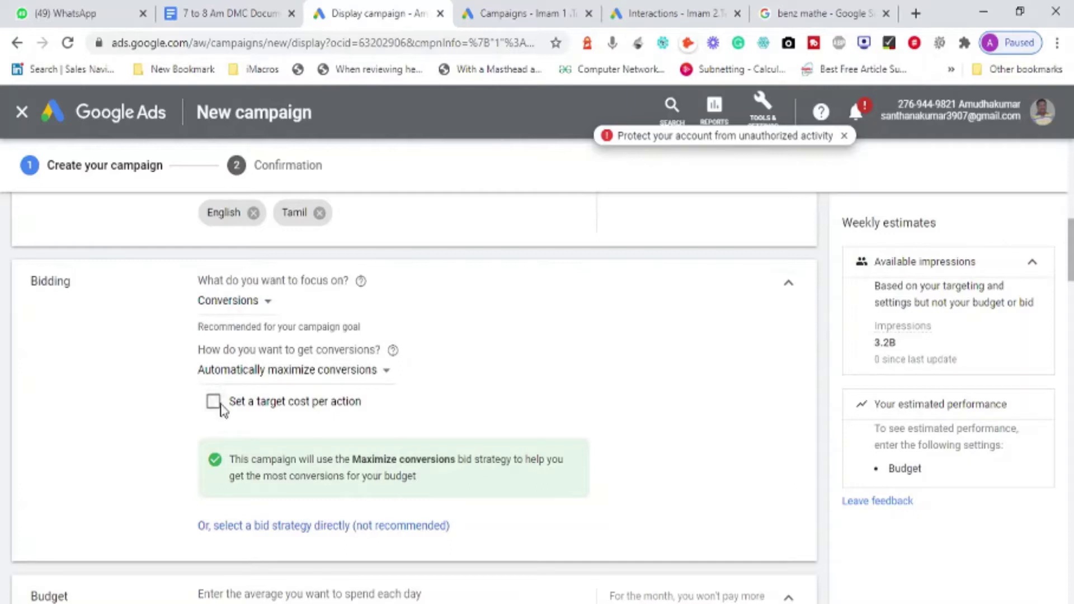
{"action": "left_click", "coordinate": [213, 402]}
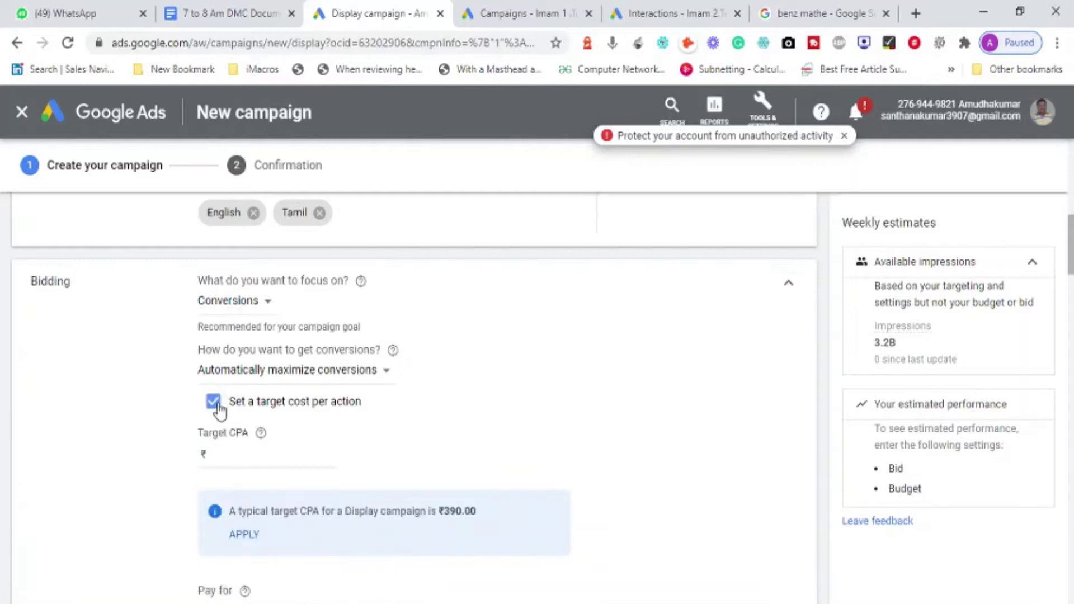
{"action": "left_click", "coordinate": [233, 452]}
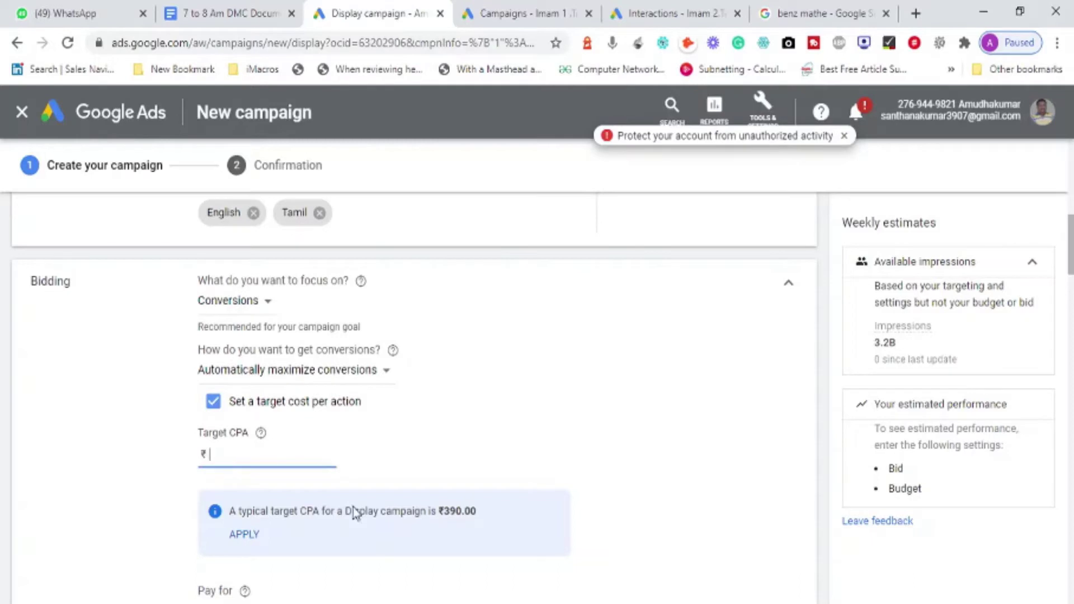
{"action": "left_click_drag", "start_coordinate": [439, 511], "coordinate": [479, 531]}
{"action": "left_click", "coordinate": [520, 432]}
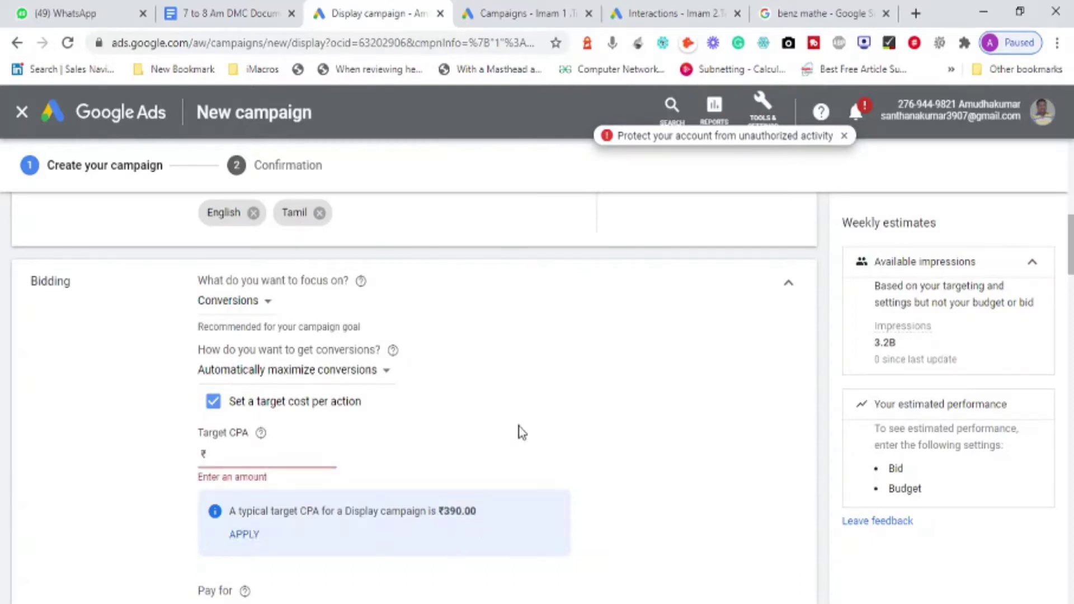
{"action": "left_click", "coordinate": [256, 459]}
{"action": "type", "text": "400"}
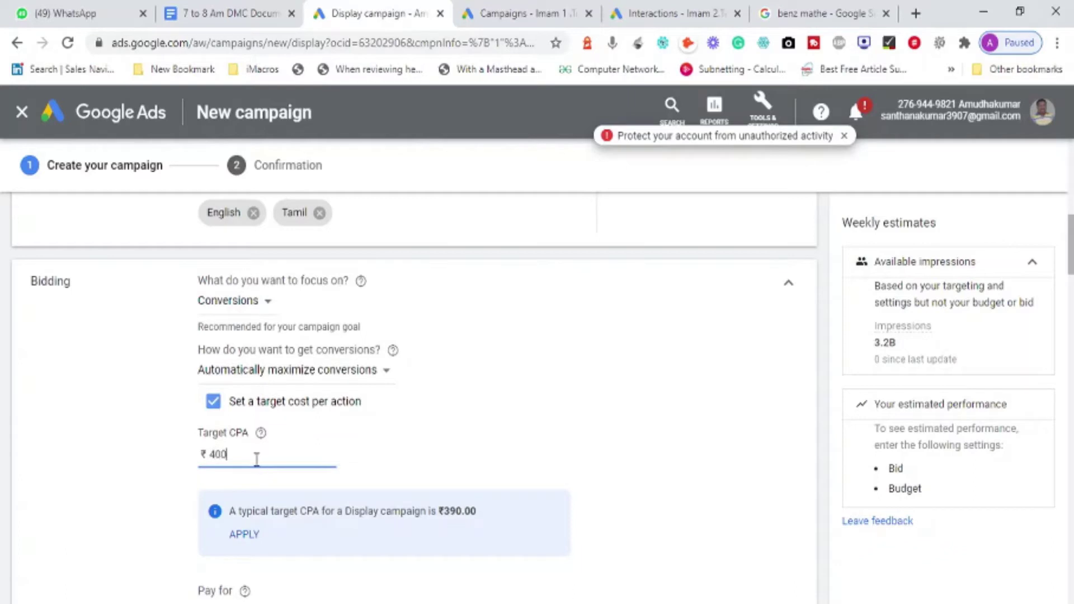
{"action": "left_click", "coordinate": [659, 455]}
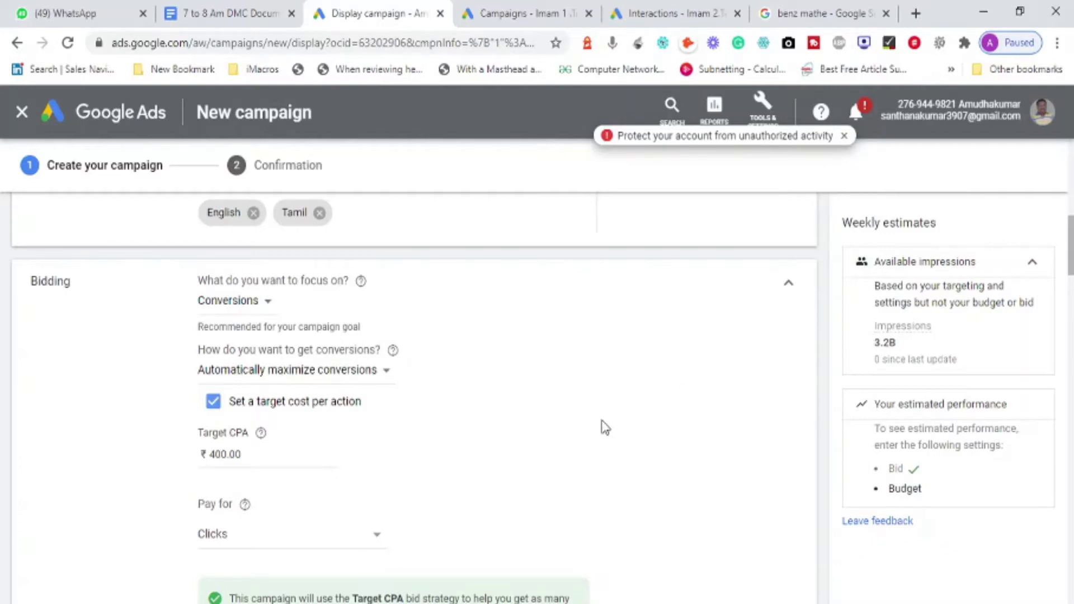
Switch to the "benz mathe" search results tab, load appnol.com there and look through its home page.
{"action": "left_click", "coordinate": [784, 12]}
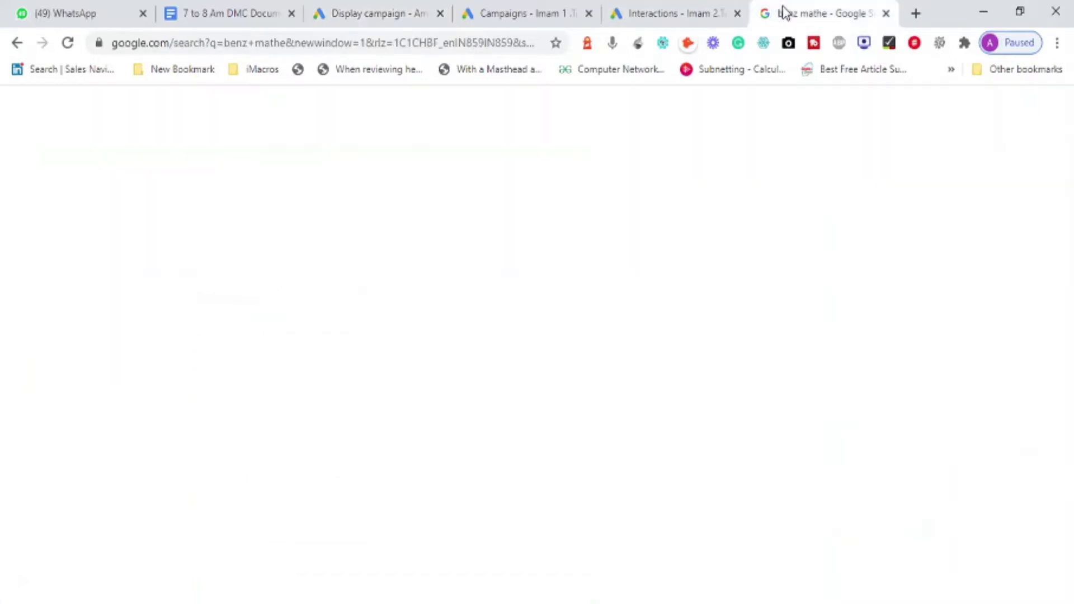
{"action": "left_click", "coordinate": [463, 44]}
{"action": "type", "text": "a"}
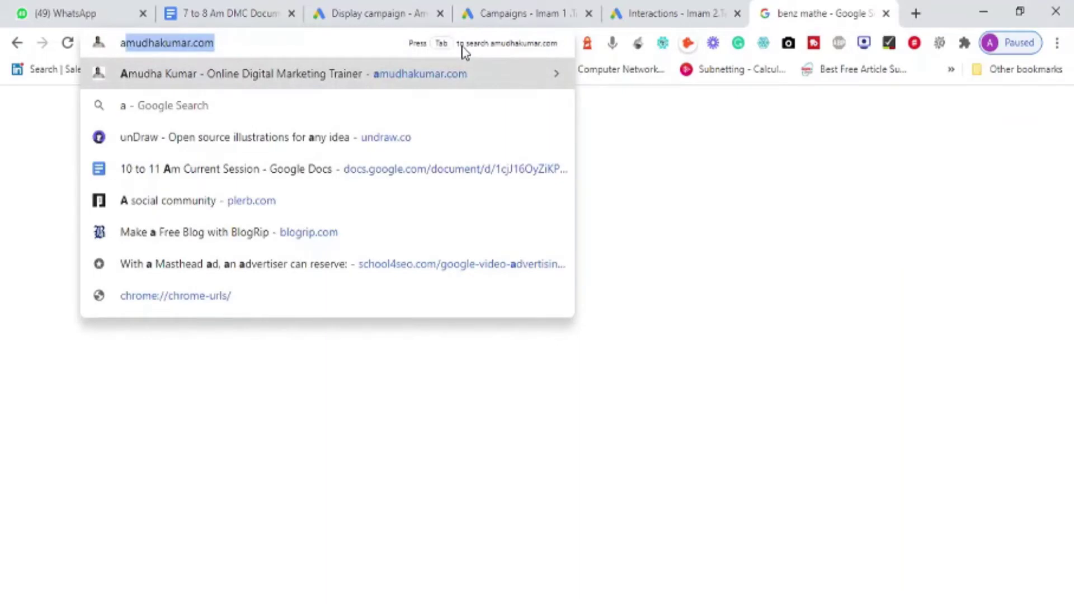
{"action": "type", "text": "pp"}
{"action": "key", "text": "Return"}
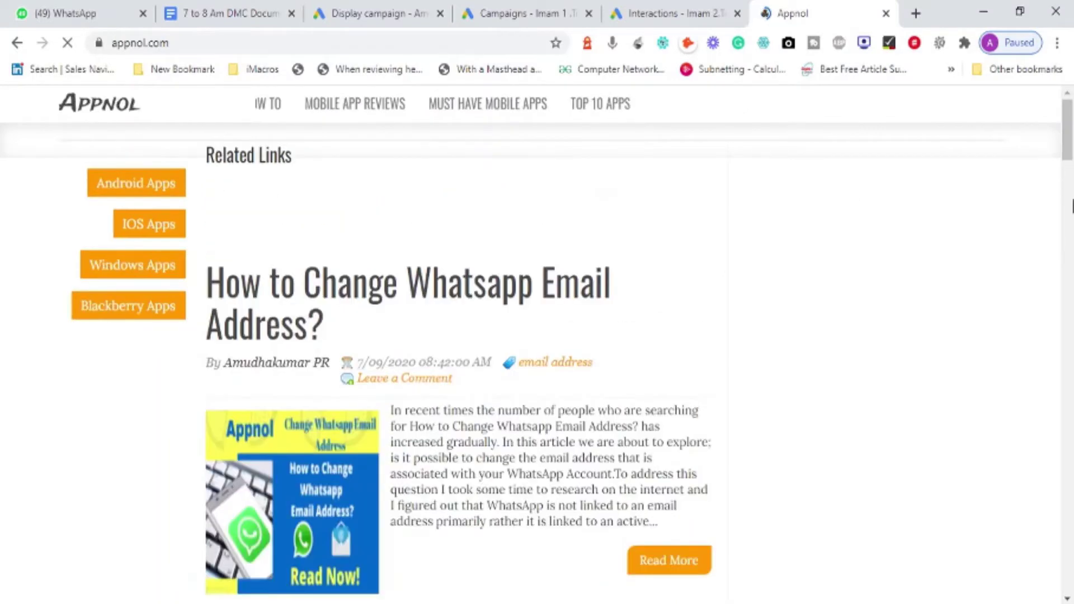
{"action": "scroll", "coordinate": [1069, 224], "scroll_direction": "down", "scroll_amount": 2}
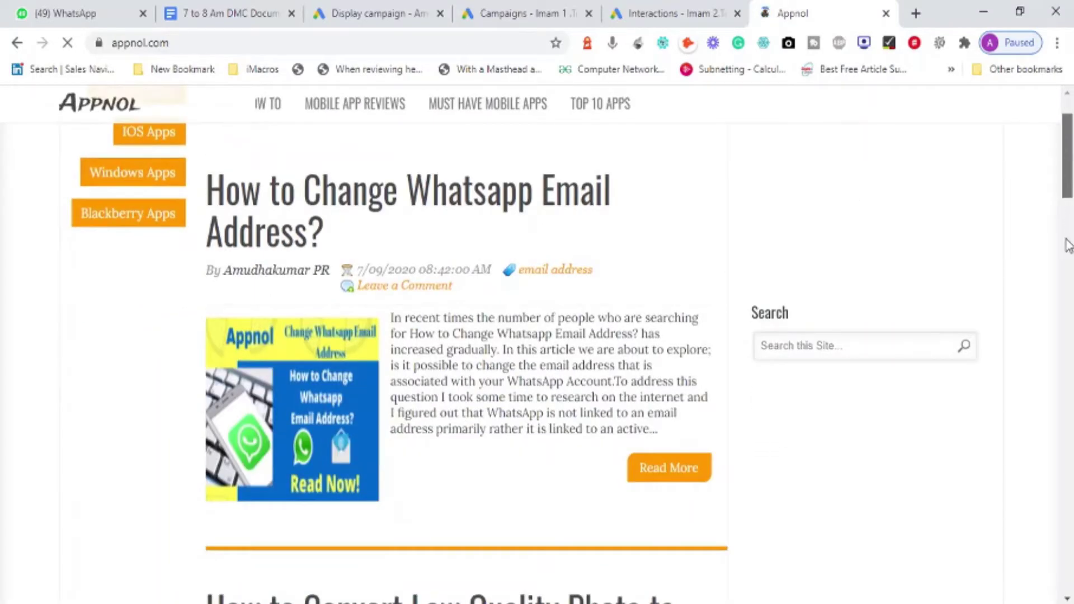
Look through the Appnol home page for the display ads placed on it, and return to the Display campaign setup.
{"action": "scroll", "coordinate": [1069, 246], "scroll_direction": "down", "scroll_amount": 15}
{"action": "scroll", "coordinate": [1062, 248], "scroll_direction": "up", "scroll_amount": 10}
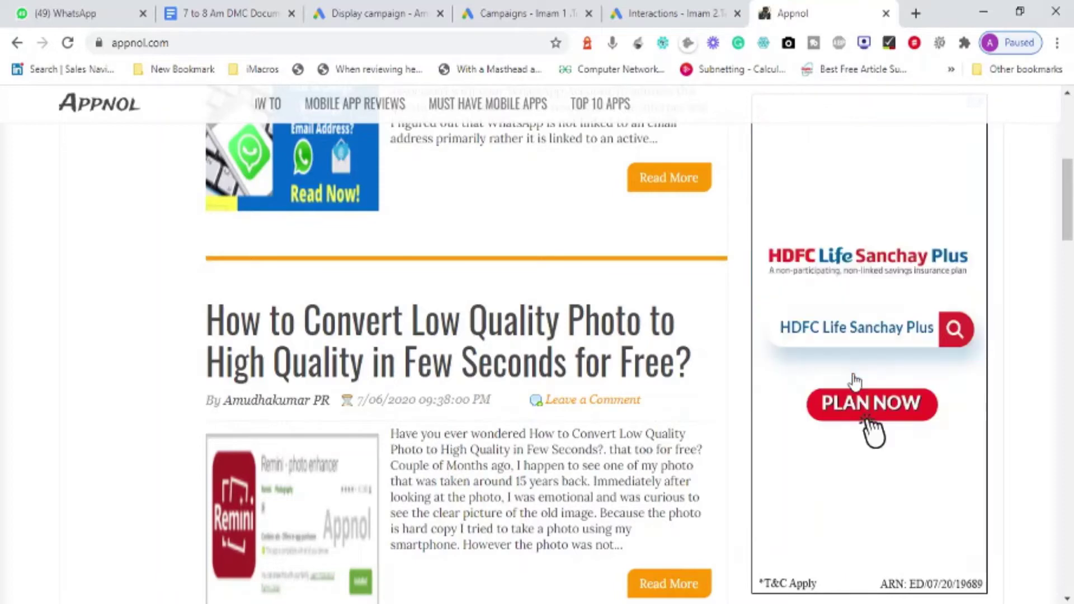
{"action": "left_click", "coordinate": [428, 19]}
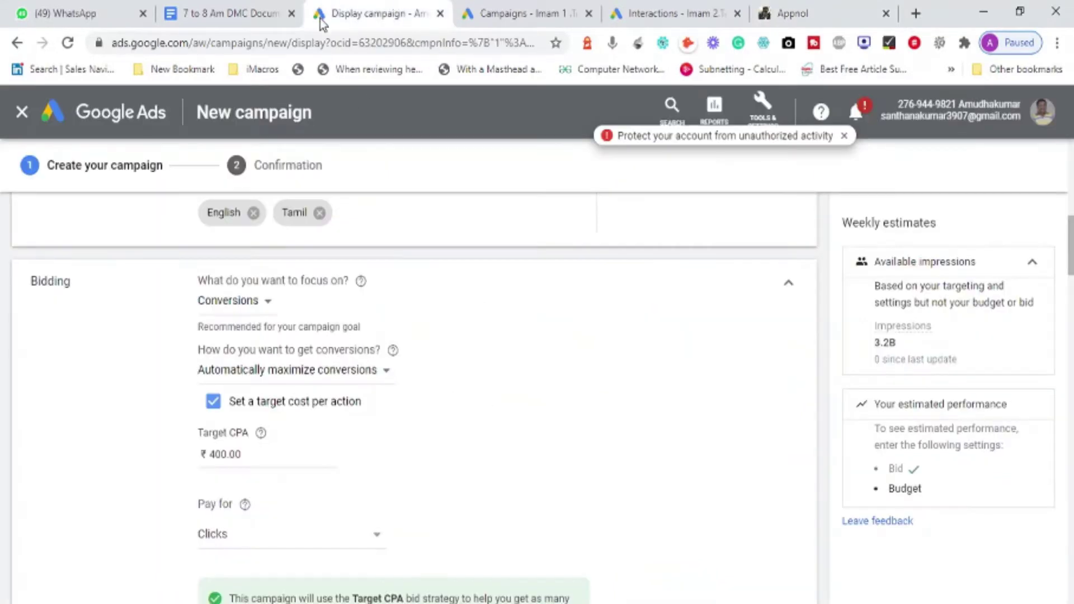
Set the campaign's average daily budget to ₹1,000.
{"action": "left_click", "coordinate": [242, 451]}
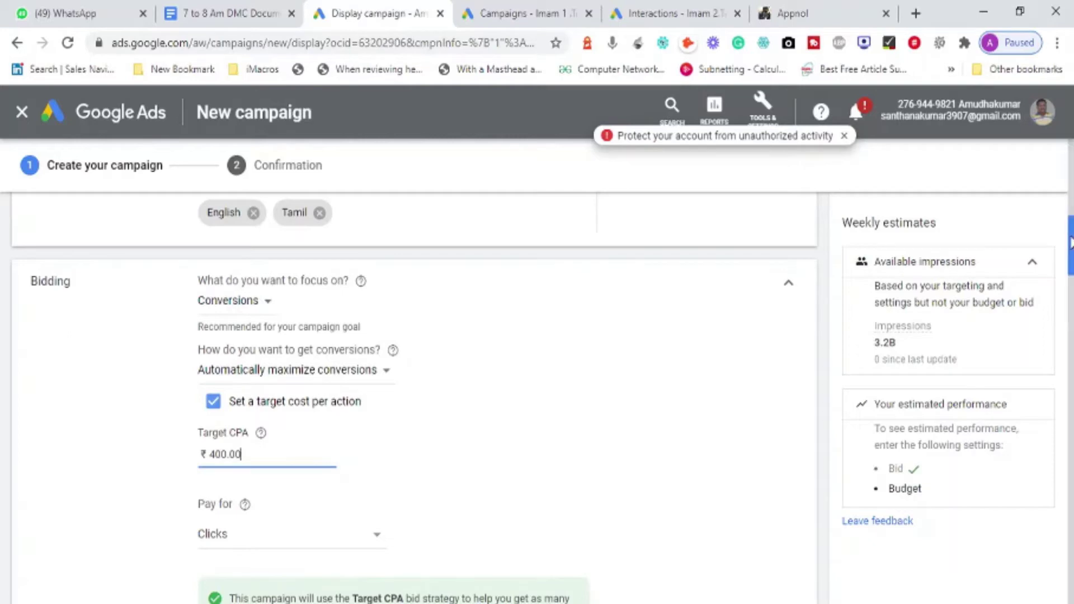
{"action": "left_click_drag", "start_coordinate": [1071, 249], "coordinate": [1071, 301]}
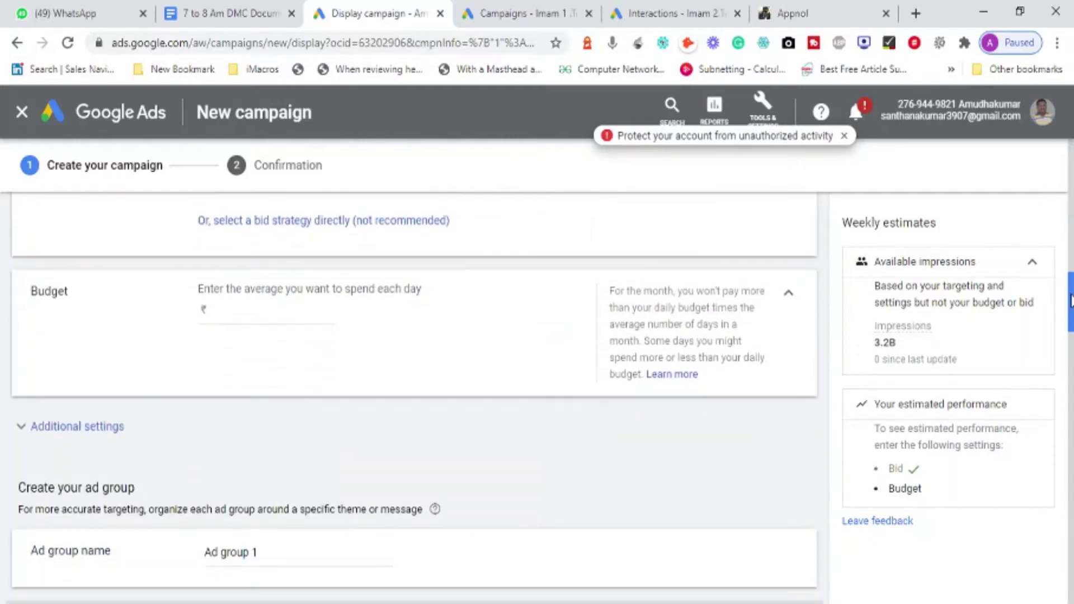
{"action": "left_click", "coordinate": [236, 314]}
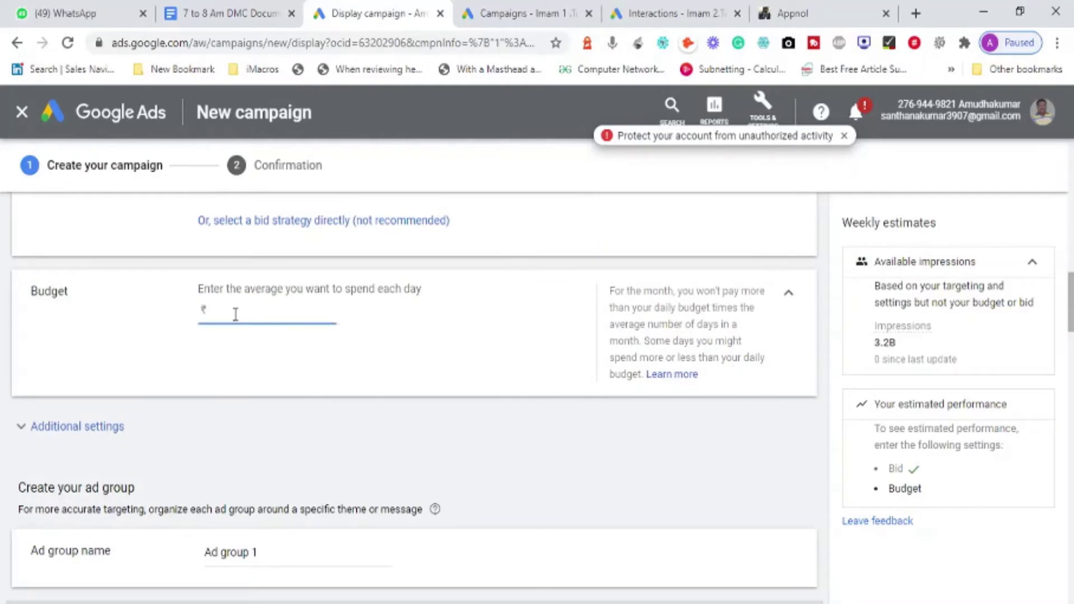
{"action": "type", "text": "1"}
{"action": "type", "text": "000"}
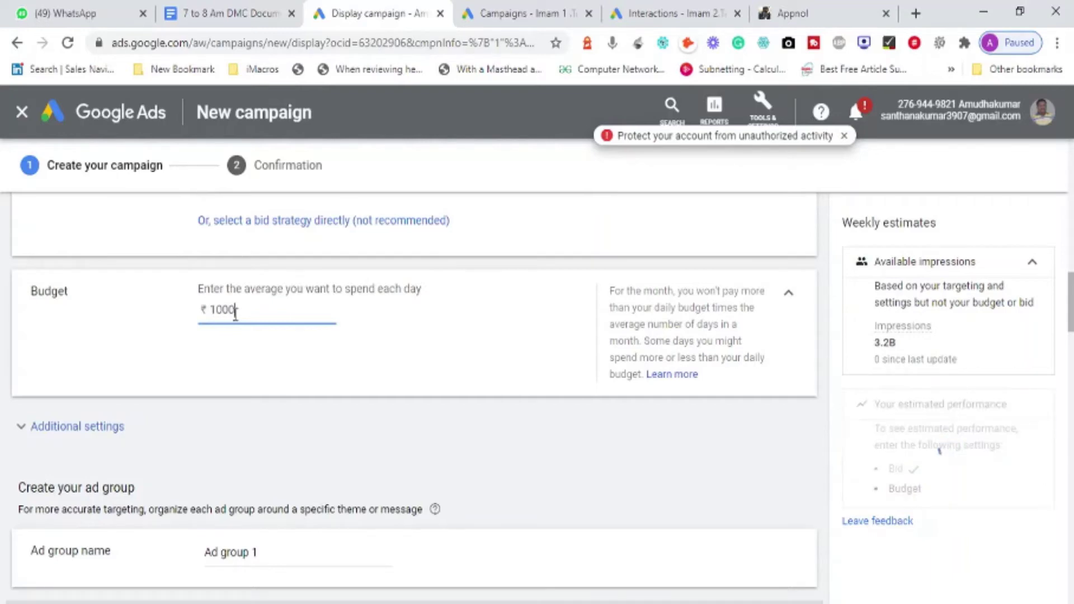
{"action": "left_click", "coordinate": [152, 390]}
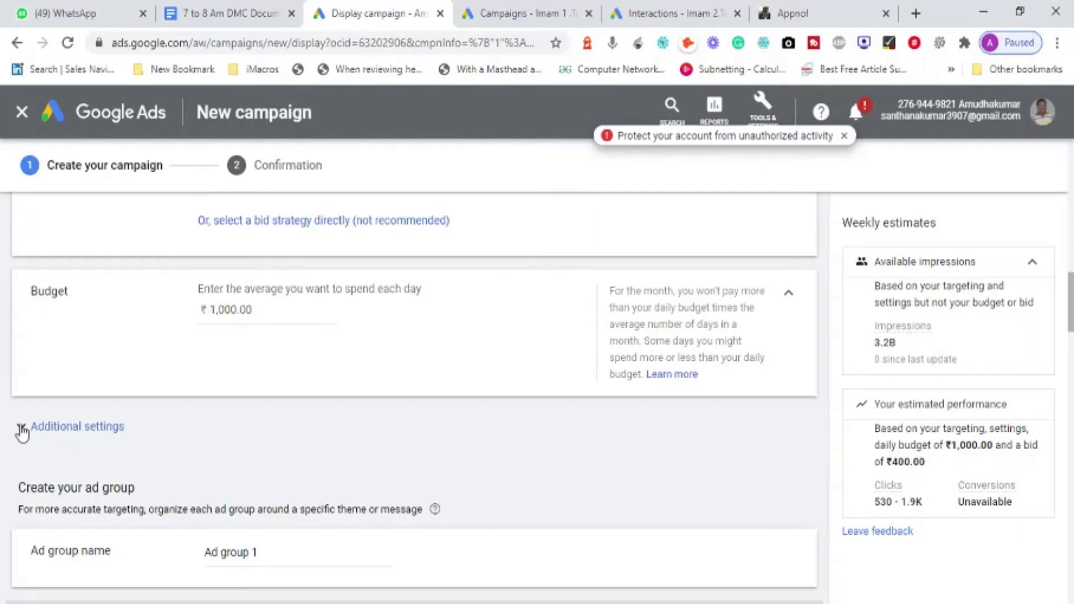
Expand the campaign's additional settings and open the start time of the ad schedule.
{"action": "left_click", "coordinate": [21, 430]}
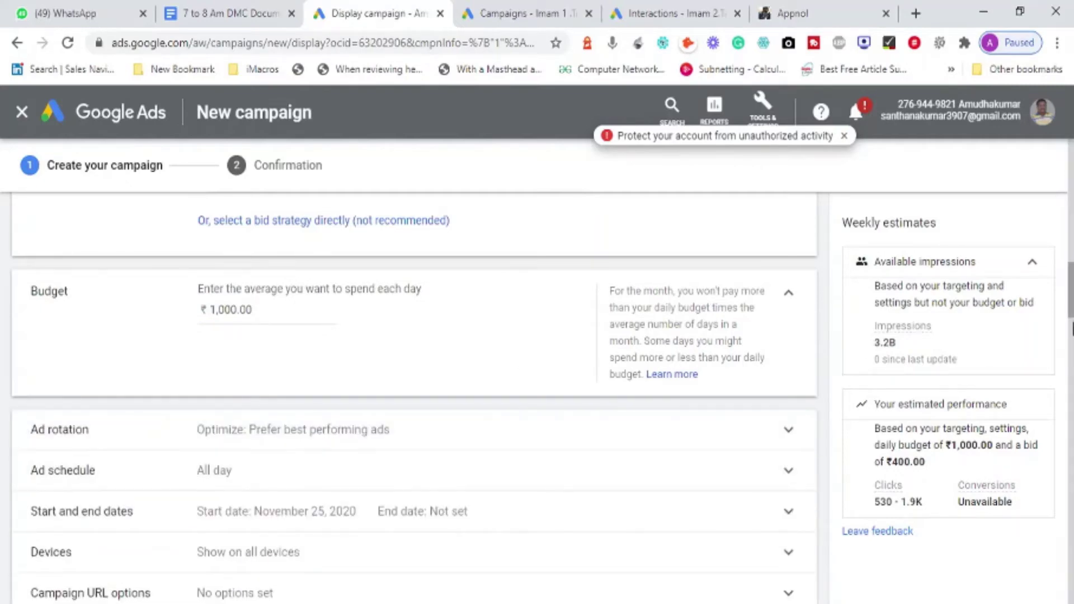
{"action": "left_click_drag", "start_coordinate": [1070, 308], "coordinate": [1071, 330]}
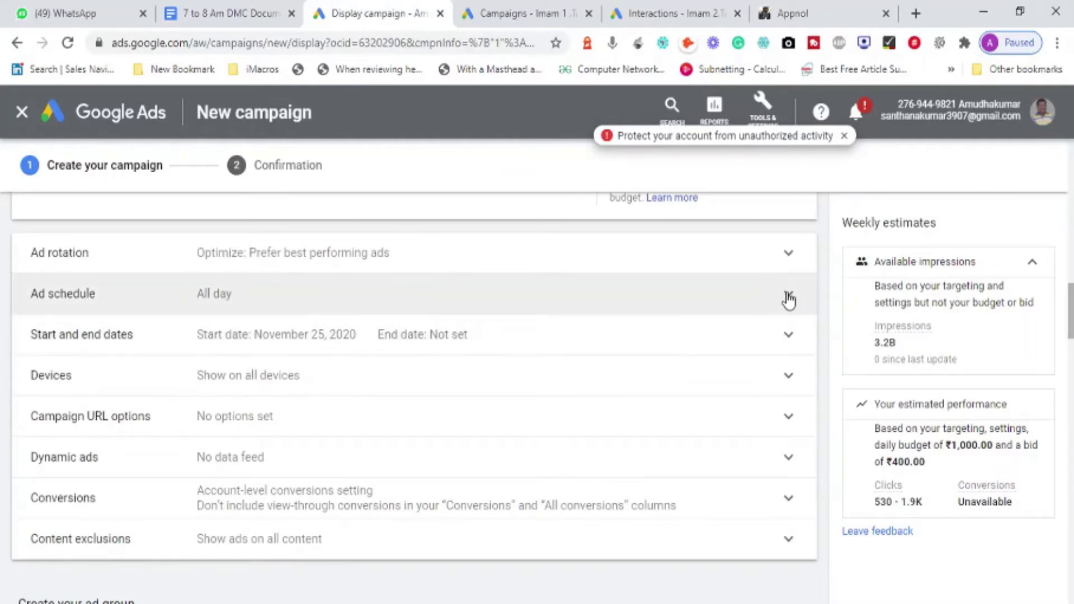
{"action": "left_click", "coordinate": [789, 300]}
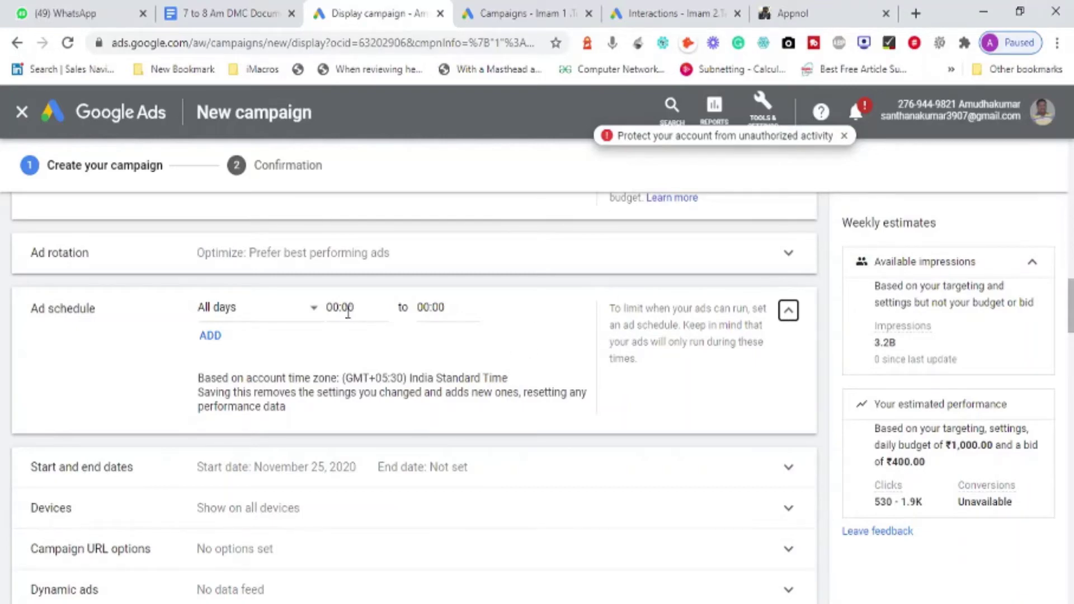
{"action": "left_click", "coordinate": [348, 312]}
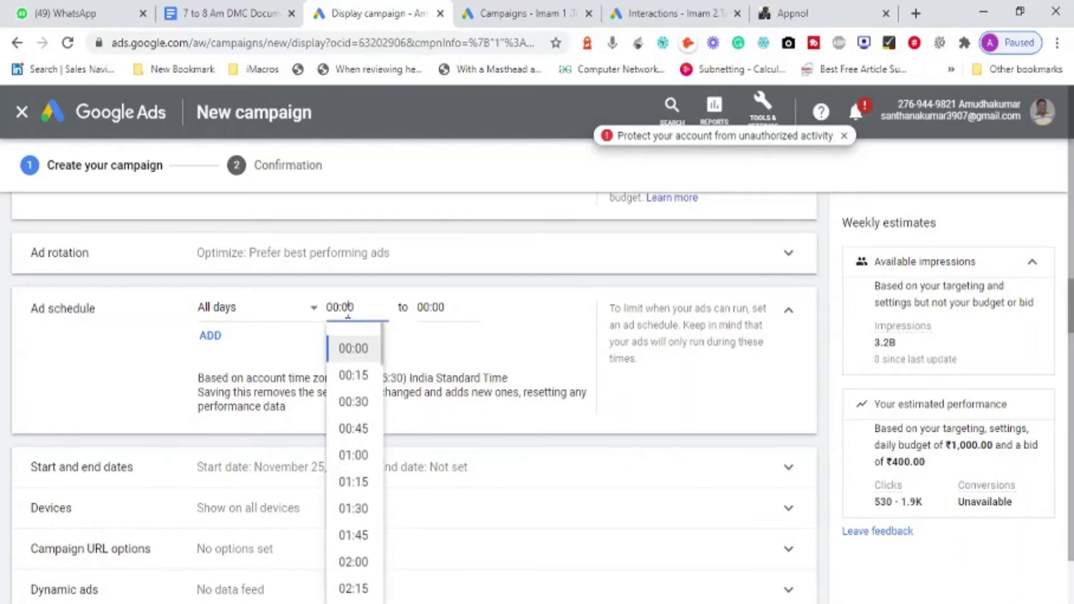
{"action": "type", "text": "10"}
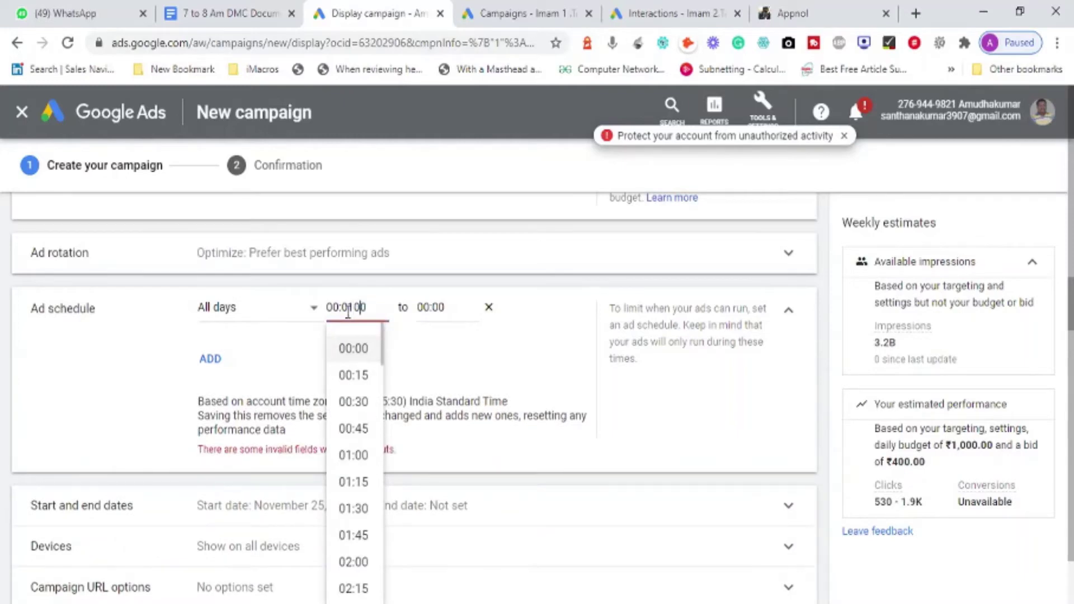
{"action": "key", "text": "BackSpace"}
{"action": "key", "text": "BackSpace"}
{"action": "key", "text": "BackSpace"}
{"action": "key", "text": "BackSpace"}
{"action": "key", "text": "BackSpace"}
{"action": "key", "text": "BackSpace"}
{"action": "left_click", "coordinate": [347, 312]}
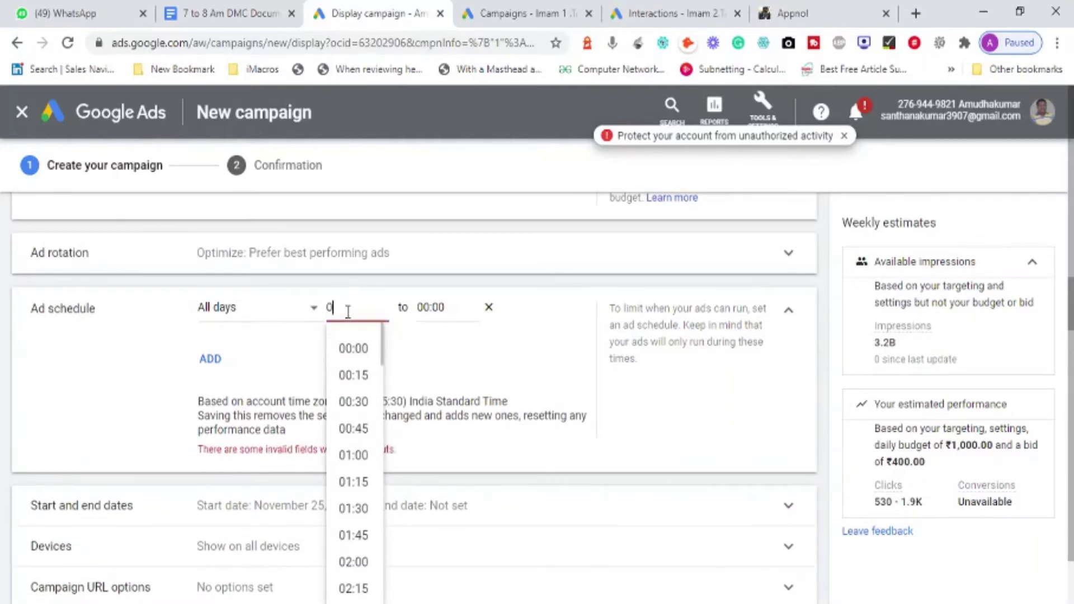
{"action": "key", "text": "BackSpace"}
{"action": "type", "text": "10:"}
{"action": "key", "text": "BackSpace"}
{"action": "key", "text": "BackSpace"}
{"action": "key", "text": "BackSpace"}
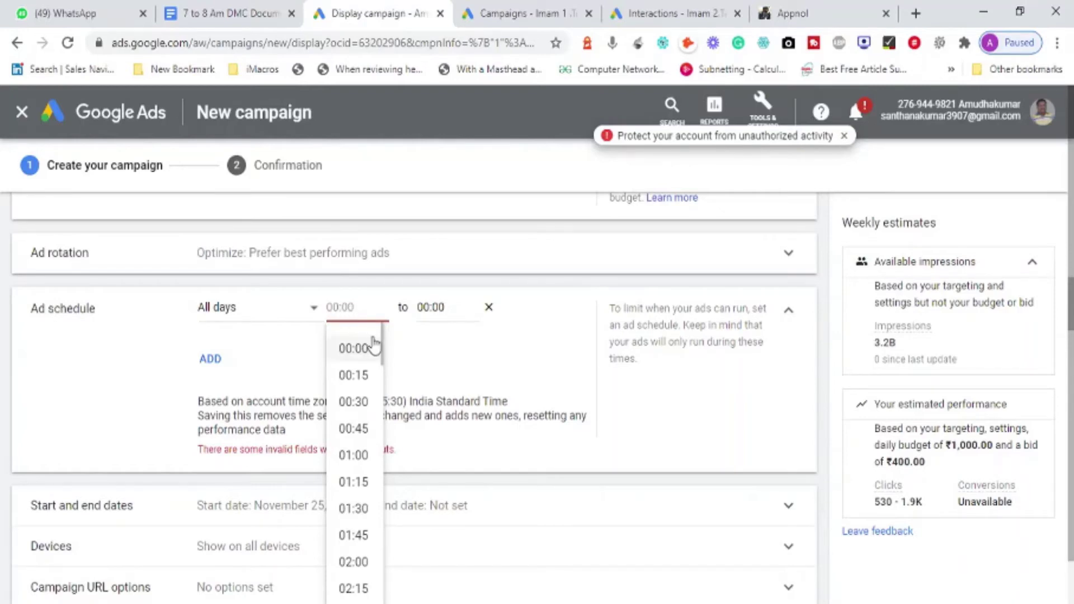
Schedule the ads to run on all days from 10:00 to 17:00 and check the estimated weekly clicks.
{"action": "left_click_drag", "start_coordinate": [382, 348], "coordinate": [390, 456]}
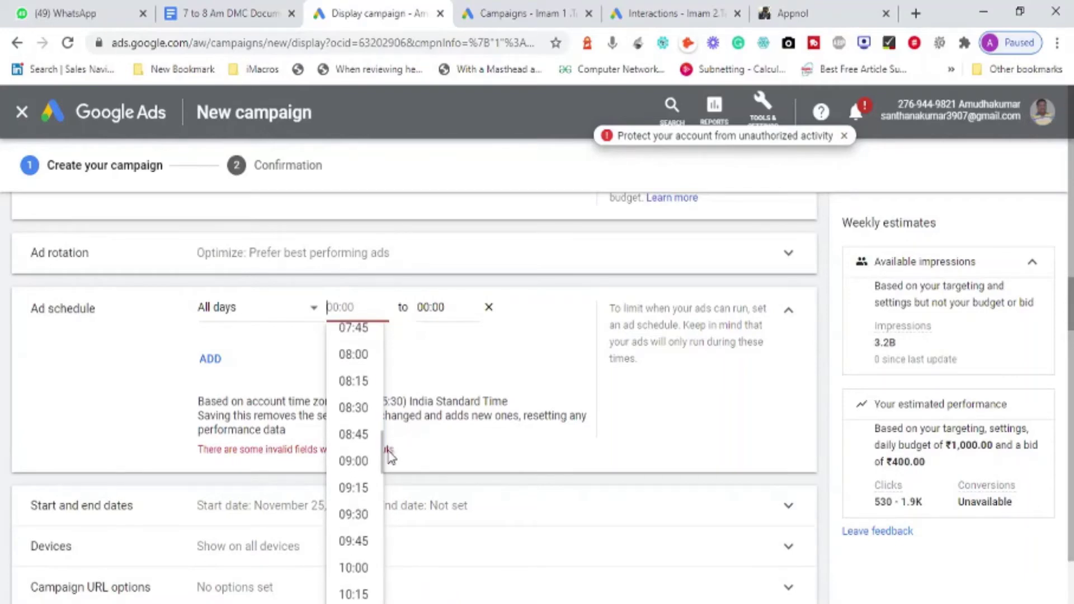
{"action": "left_click", "coordinate": [351, 572]}
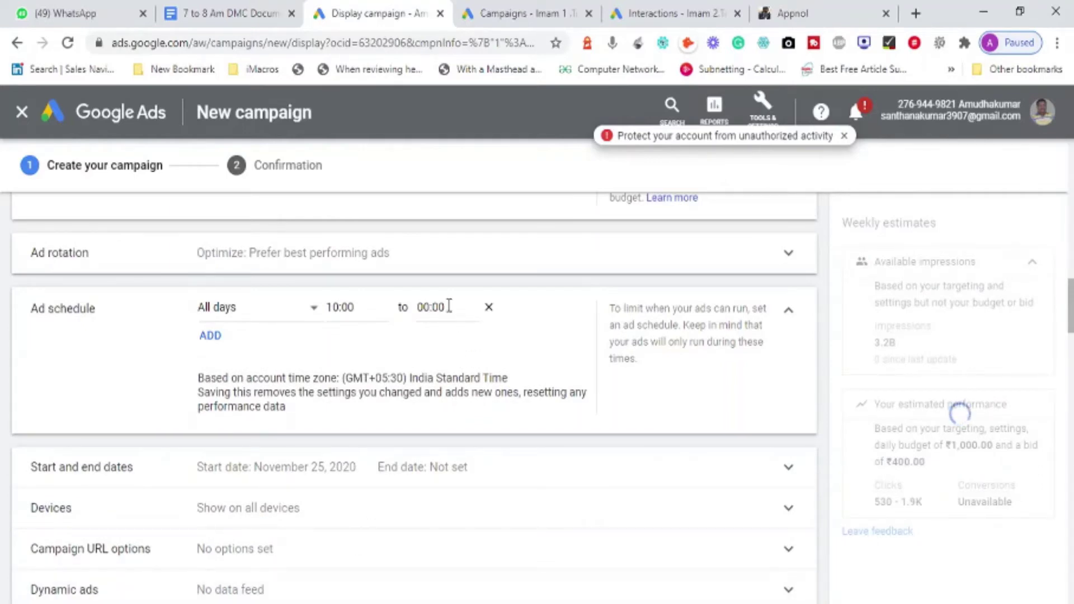
{"action": "left_click", "coordinate": [449, 306]}
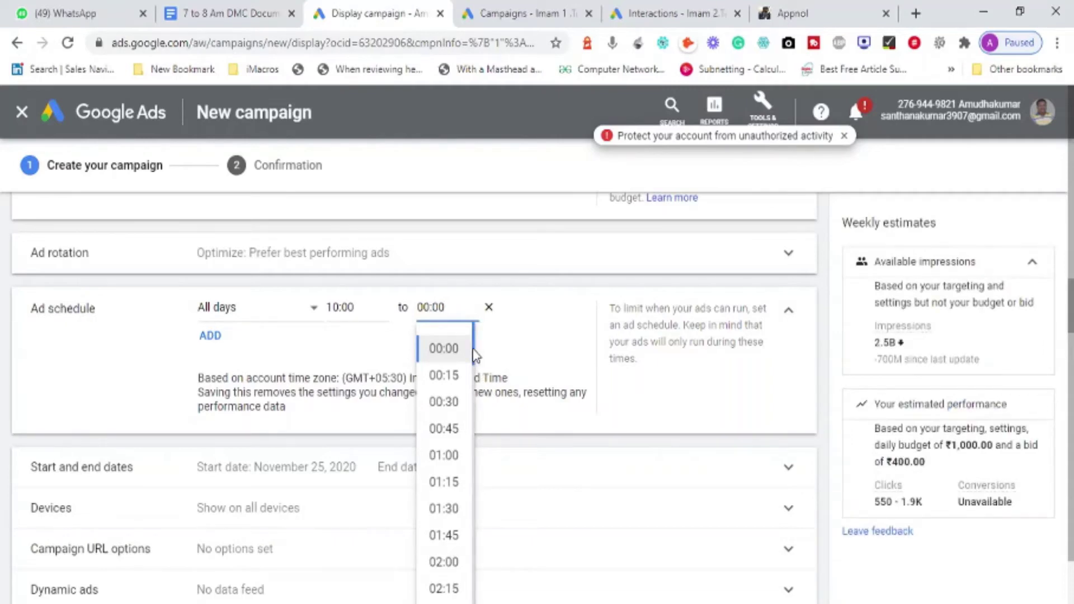
{"action": "left_click_drag", "start_coordinate": [474, 356], "coordinate": [478, 571]}
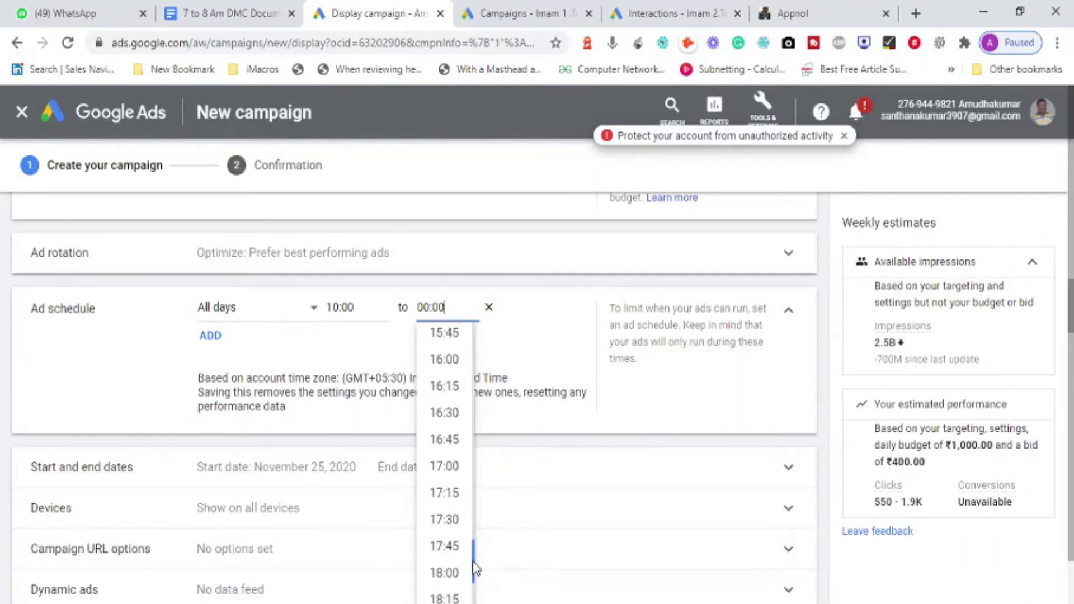
{"action": "mouse_move", "coordinate": [475, 564]}
{"action": "left_mouse_down"}
{"action": "mouse_move", "coordinate": [473, 548]}
{"action": "mouse_move", "coordinate": [477, 576]}
{"action": "left_mouse_up"}
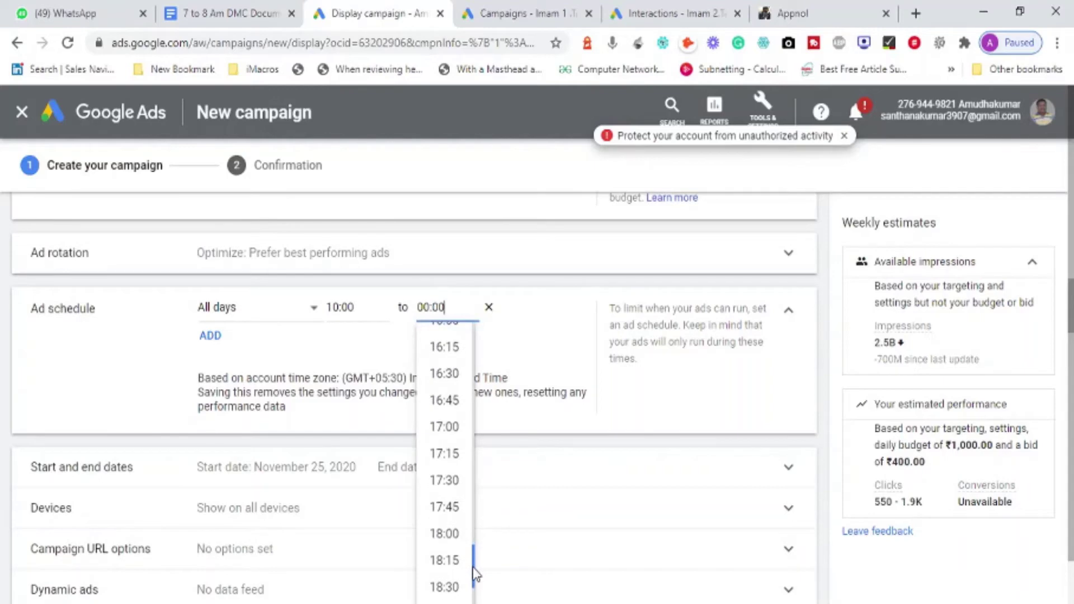
{"action": "left_click", "coordinate": [447, 432]}
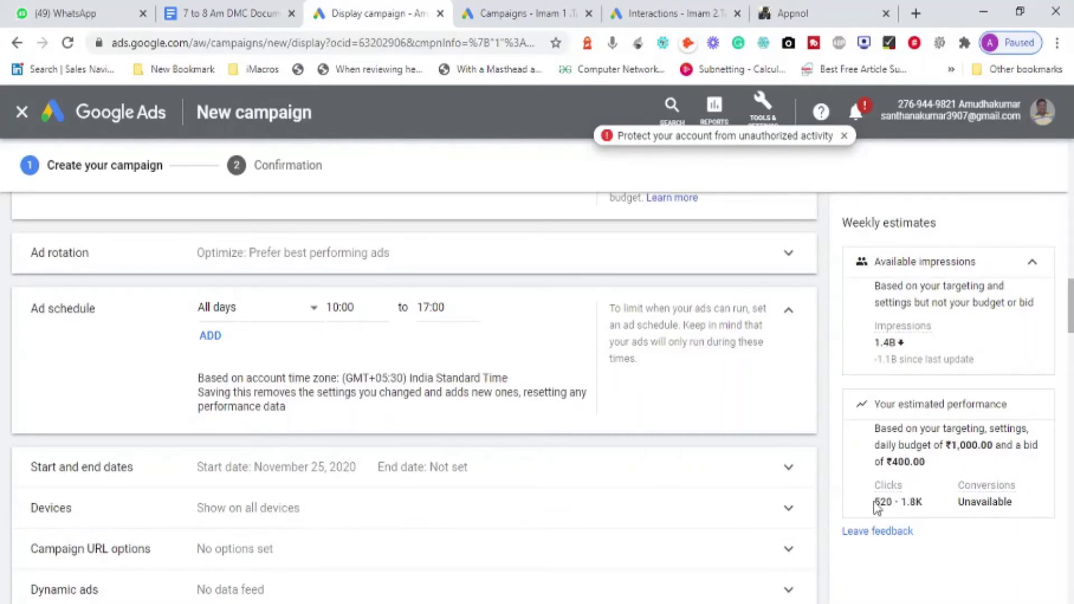
{"action": "left_click_drag", "start_coordinate": [875, 501], "coordinate": [918, 502]}
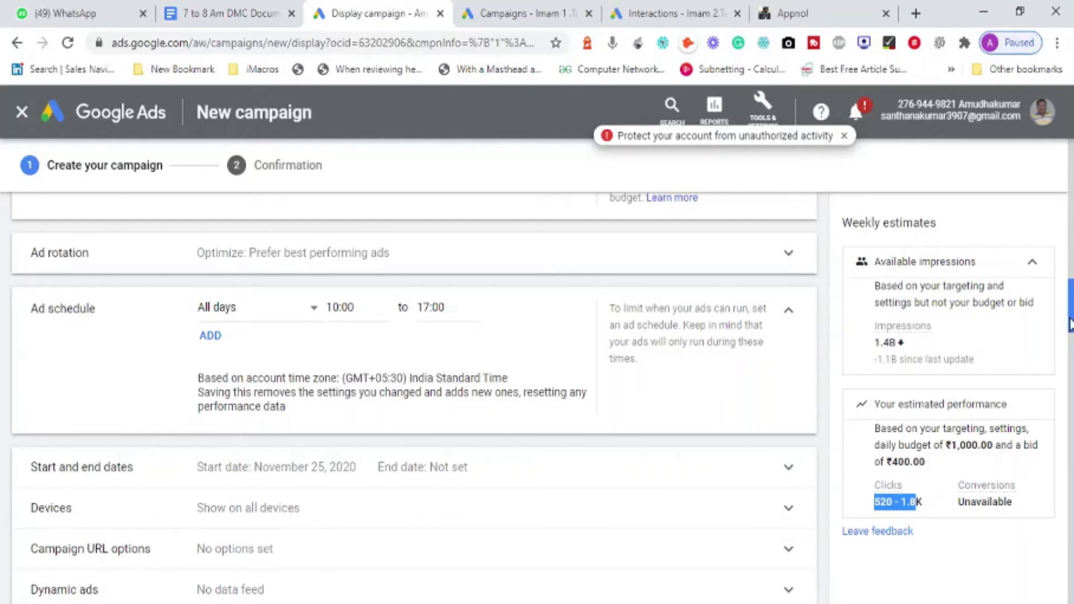
Try specific device targeting with mobile phones only and with computers only, and return the Devices setting to Show on all devices.
{"action": "left_click_drag", "start_coordinate": [1070, 323], "coordinate": [1070, 353]}
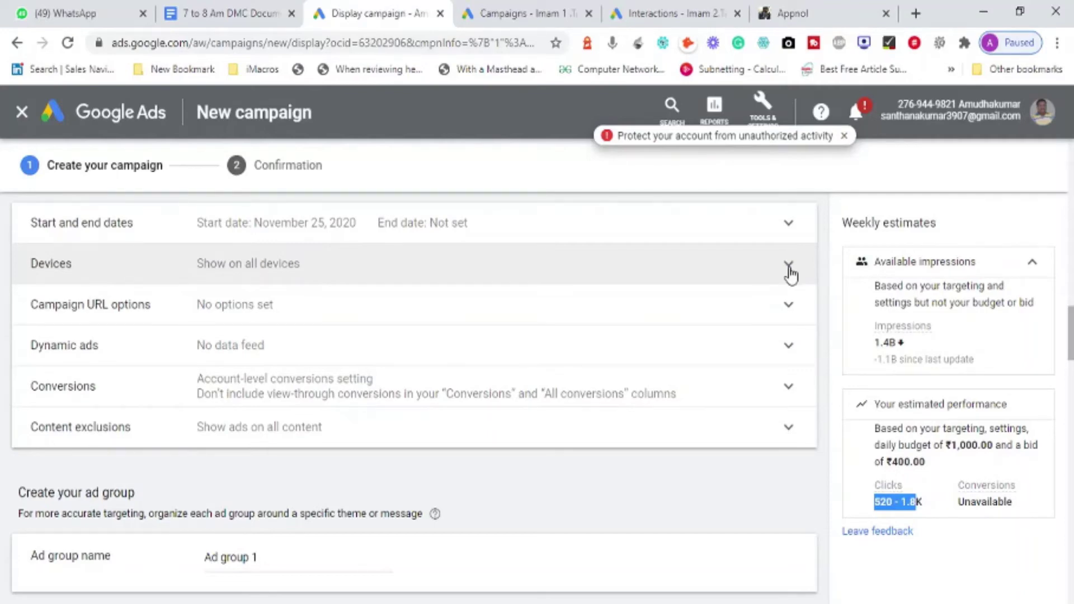
{"action": "left_click", "coordinate": [789, 264]}
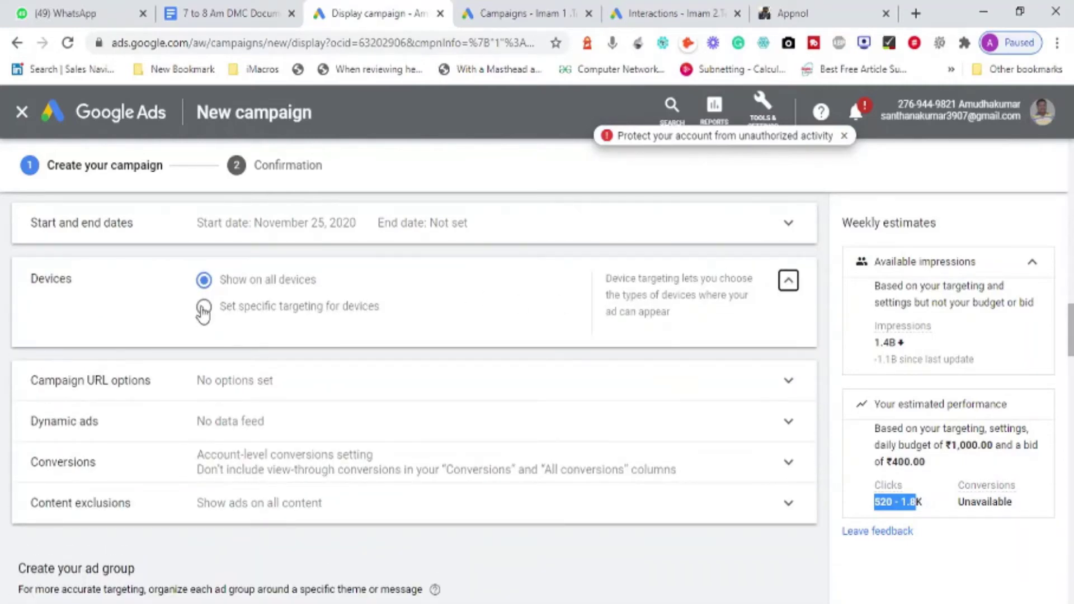
{"action": "left_click", "coordinate": [204, 307]}
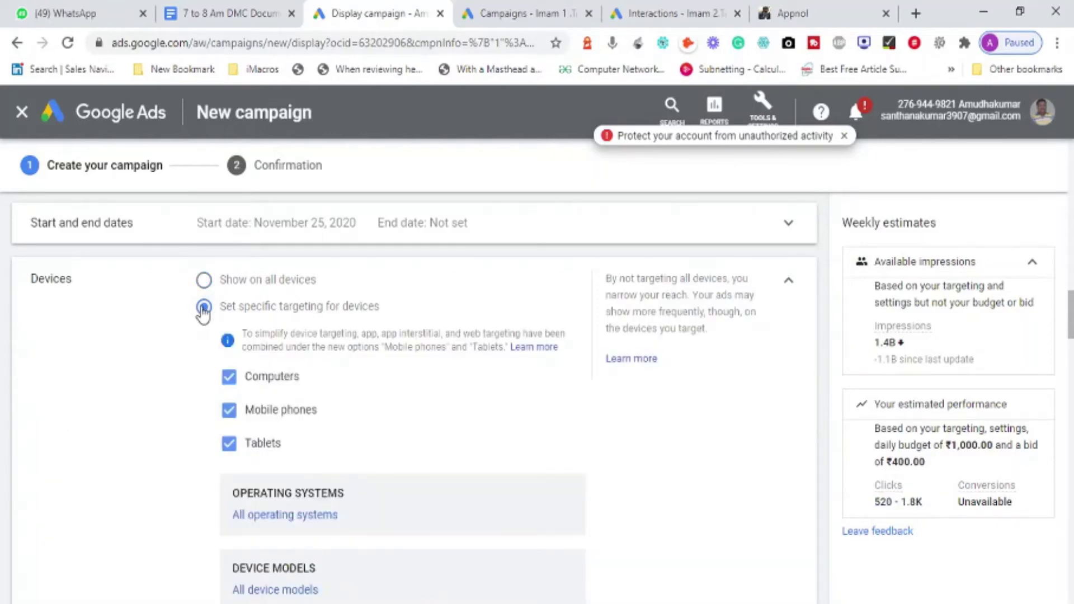
{"action": "left_click", "coordinate": [232, 388]}
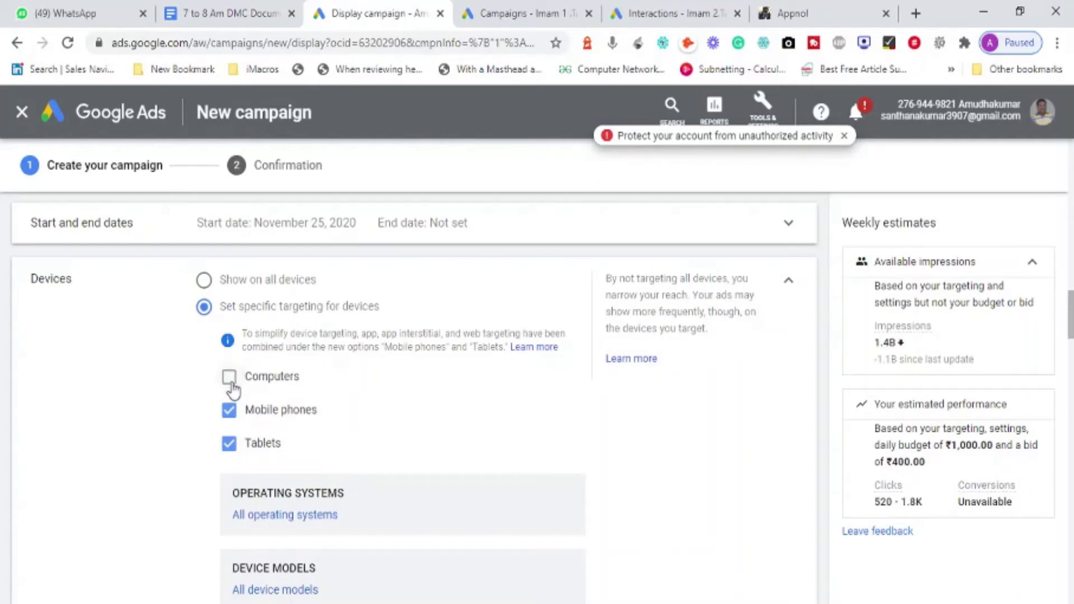
{"action": "left_click", "coordinate": [231, 456]}
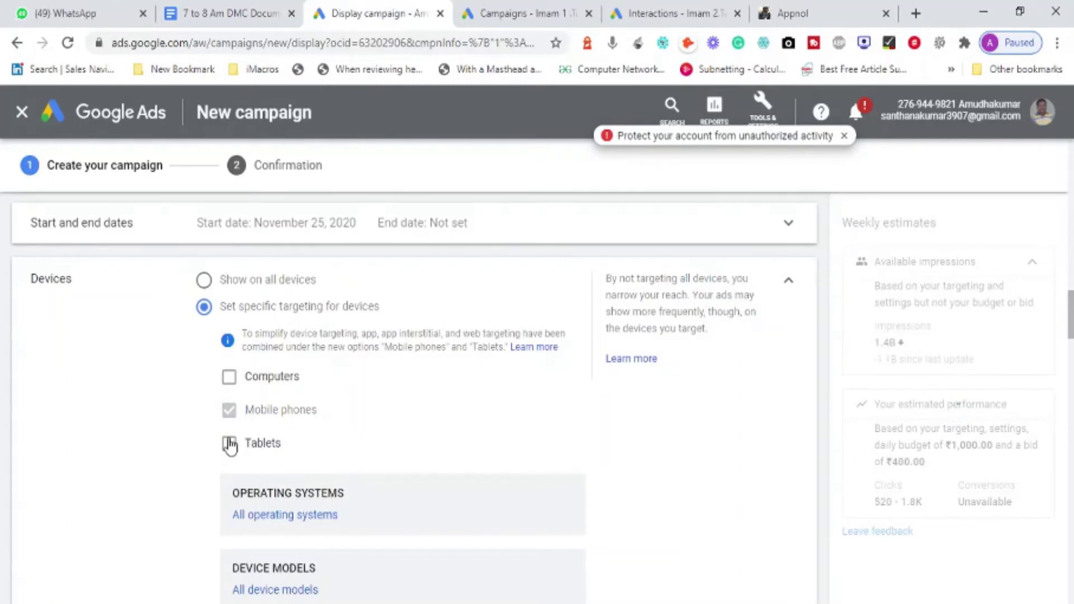
{"action": "left_click", "coordinate": [229, 444]}
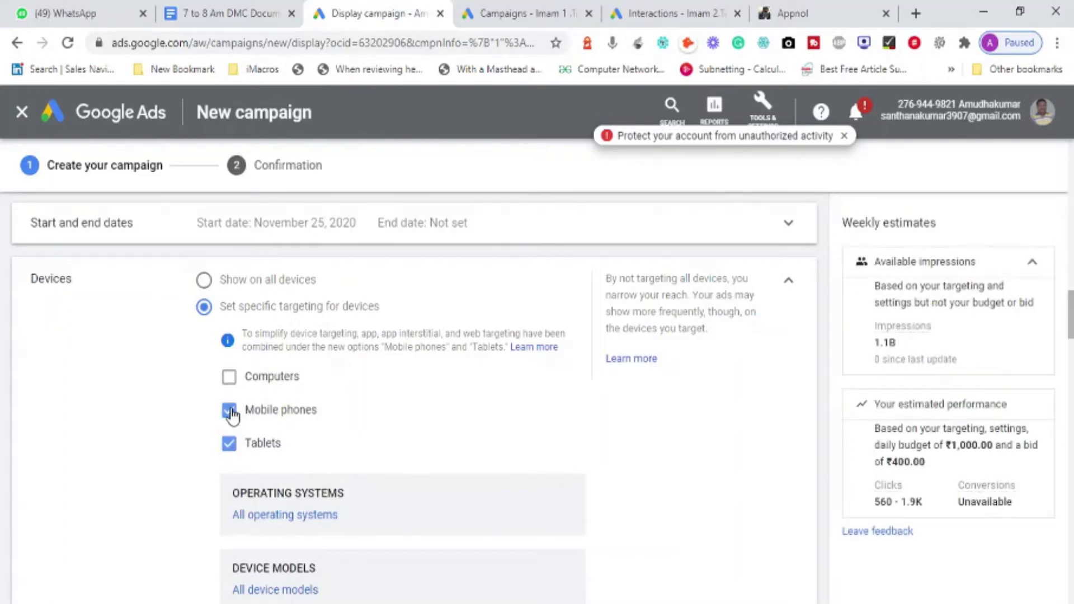
{"action": "left_click", "coordinate": [232, 414]}
{"action": "left_click", "coordinate": [231, 378]}
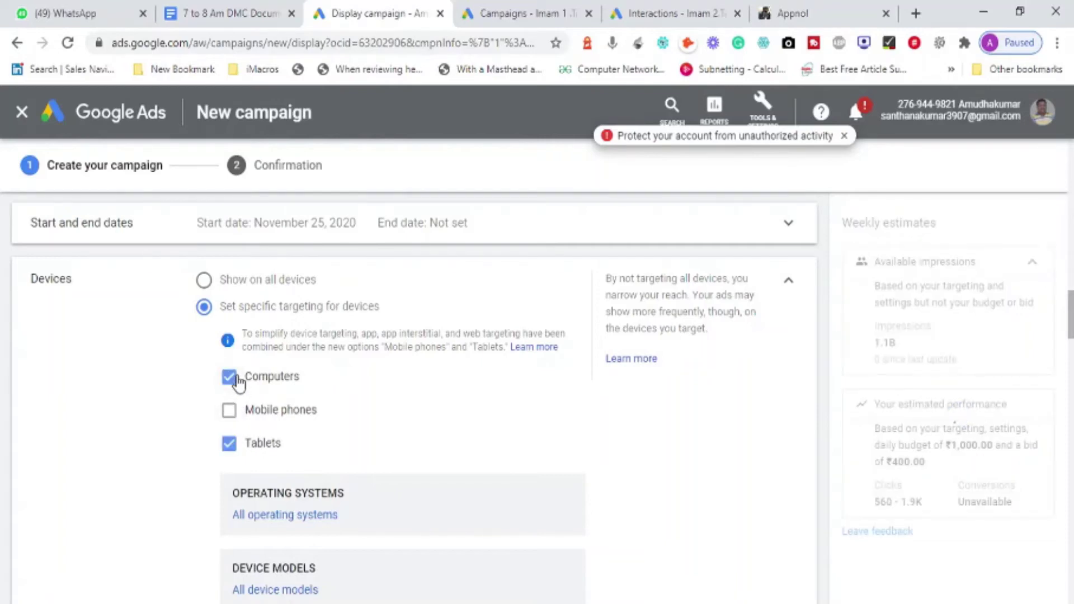
{"action": "left_click", "coordinate": [228, 447]}
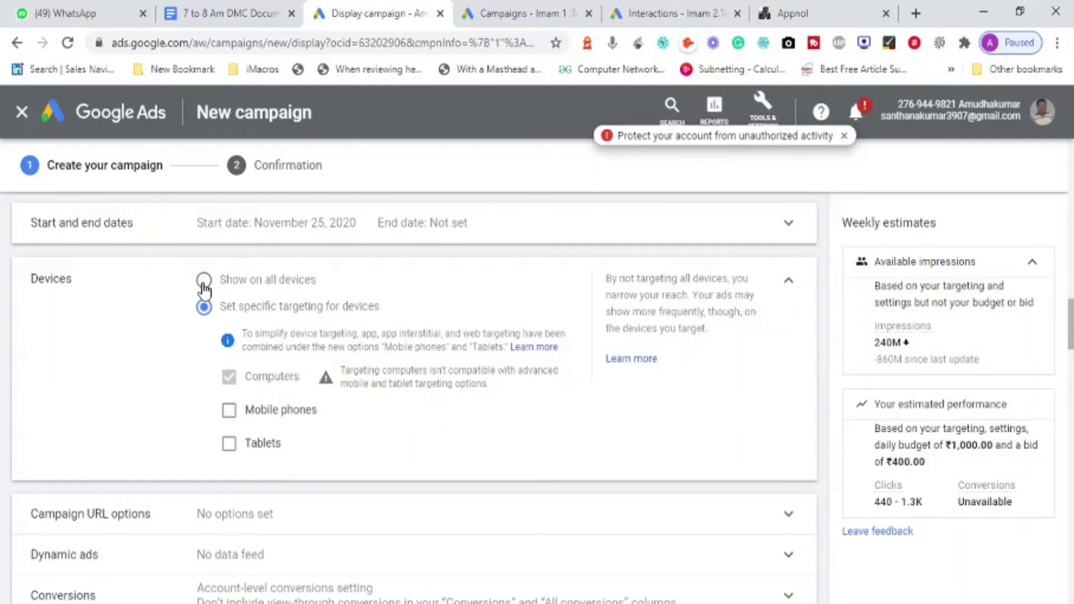
{"action": "left_click", "coordinate": [204, 287]}
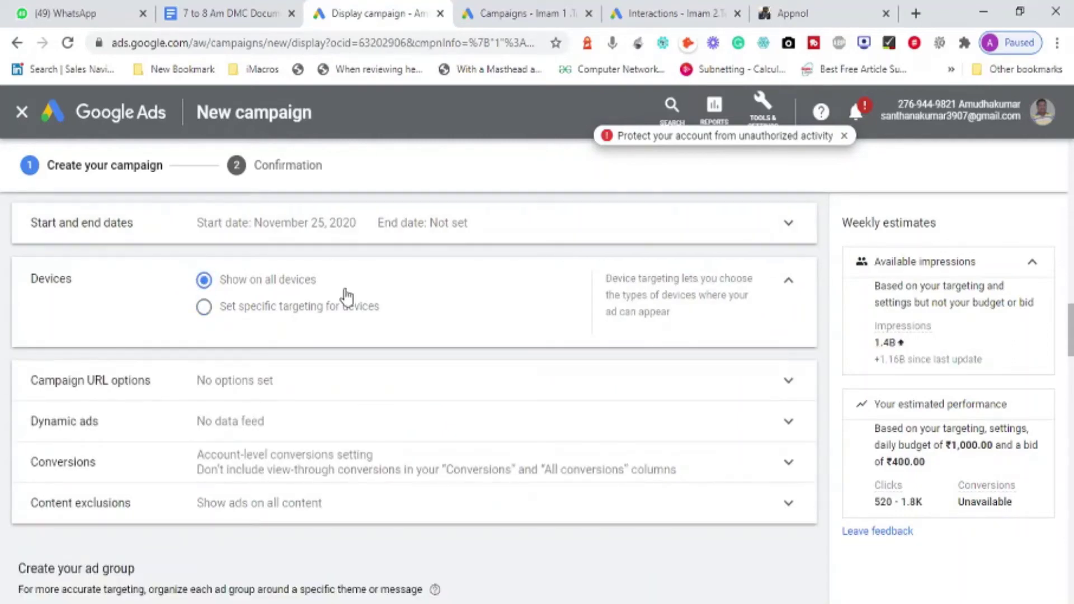
Try specific device targeting limited to the Android and iOS operating systems, all versions.
{"action": "left_click", "coordinate": [204, 312]}
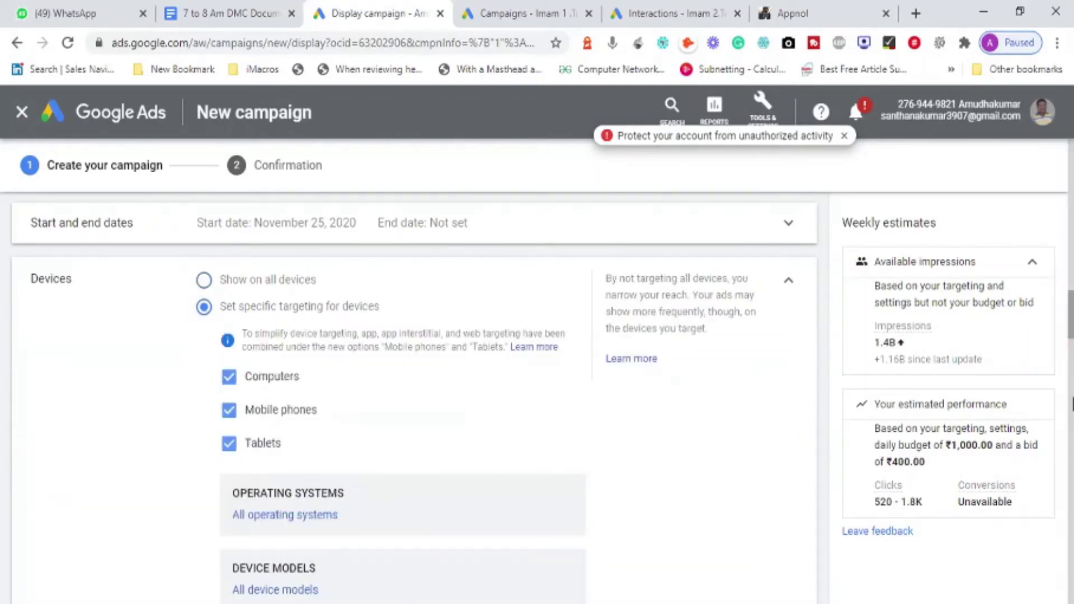
{"action": "left_click_drag", "start_coordinate": [1069, 338], "coordinate": [1070, 356]}
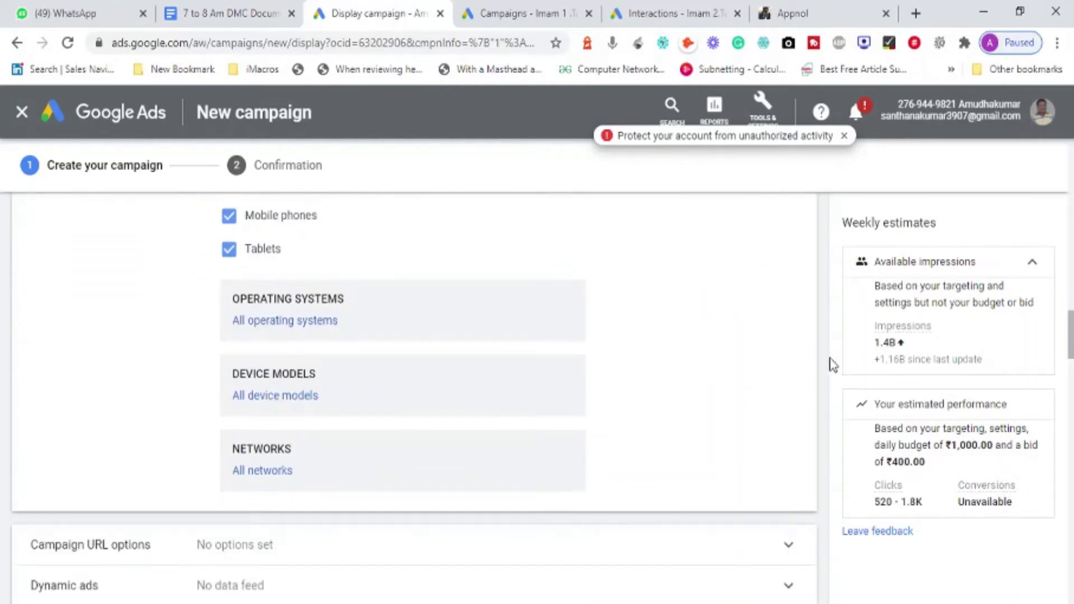
{"action": "left_click", "coordinate": [310, 334]}
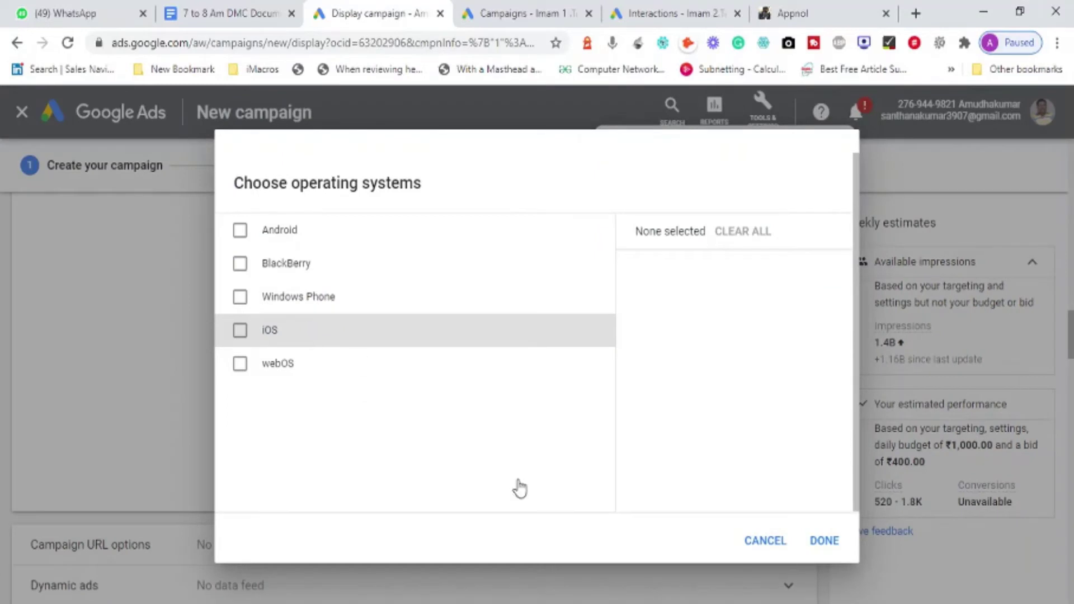
{"action": "left_click", "coordinate": [241, 232]}
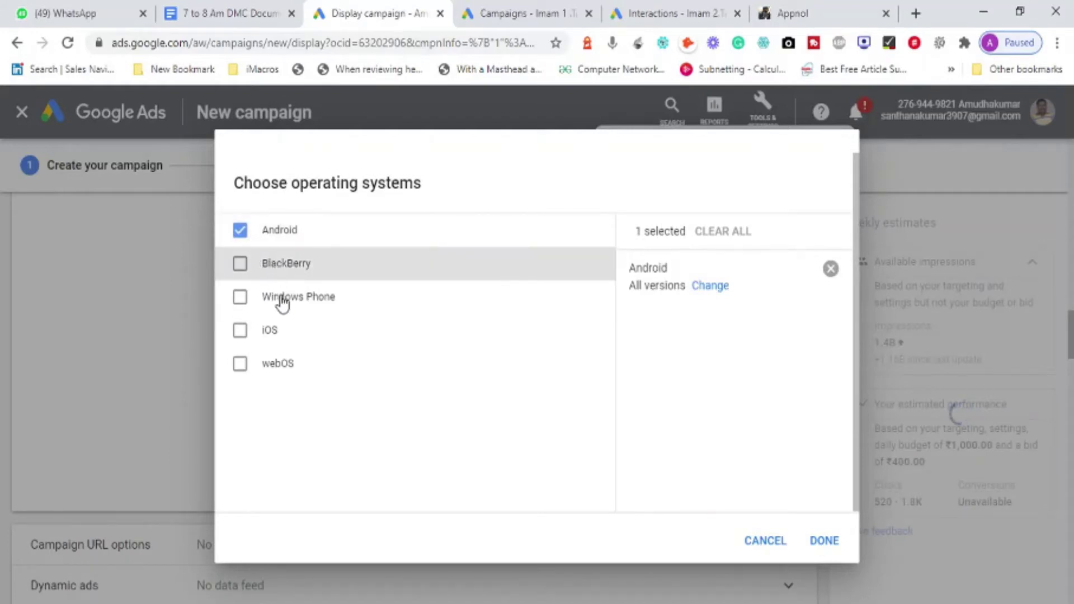
{"action": "left_click", "coordinate": [267, 333]}
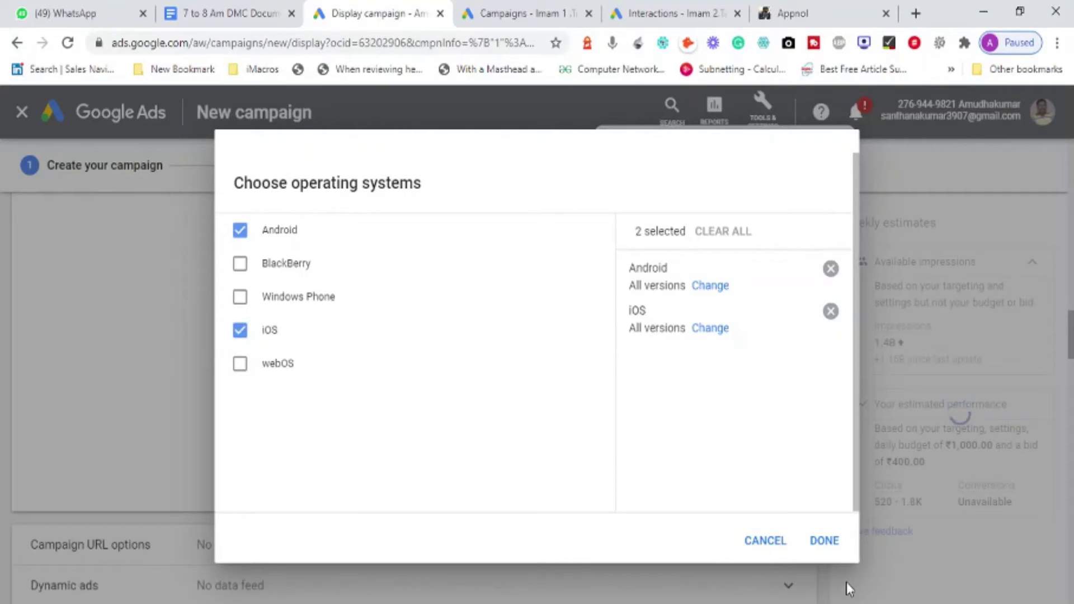
{"action": "left_click", "coordinate": [825, 541]}
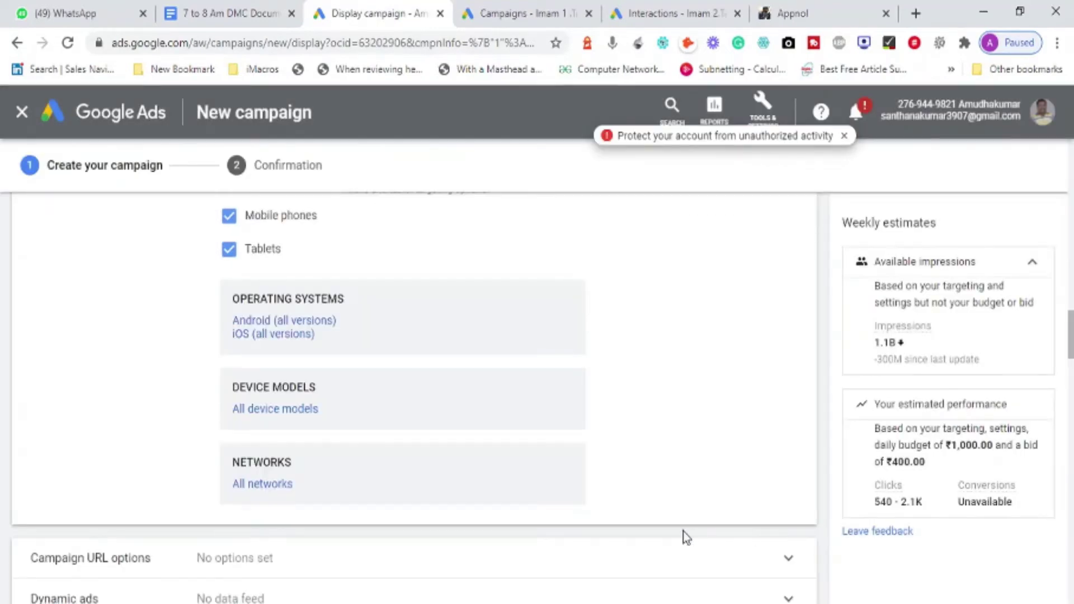
Look through the Android device models under Acer and Amazon, and leave the device model selection without choosing any.
{"action": "left_click", "coordinate": [280, 413]}
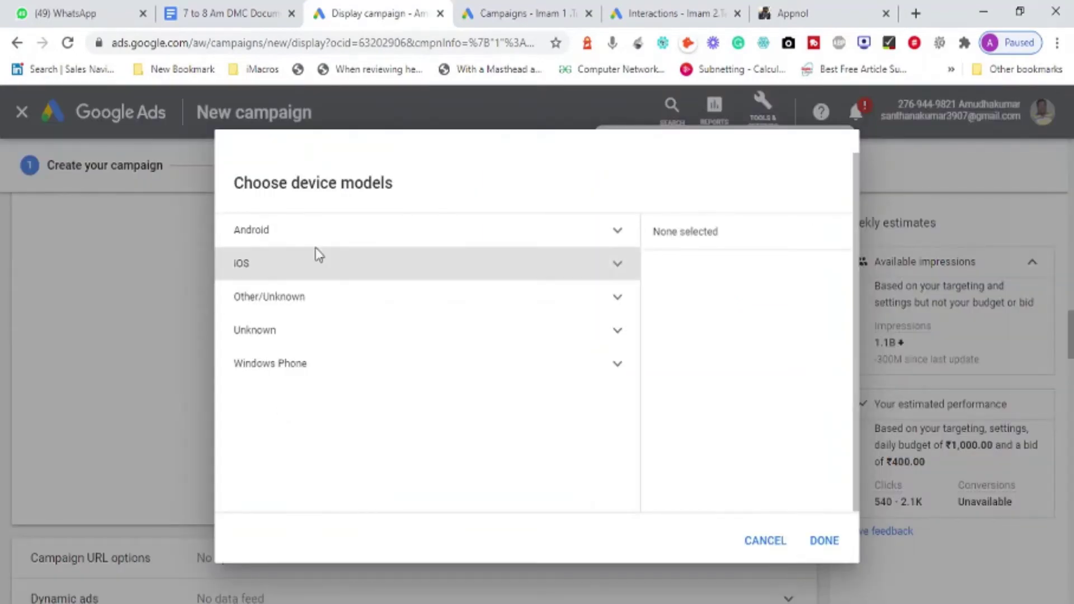
{"action": "left_click", "coordinate": [618, 233]}
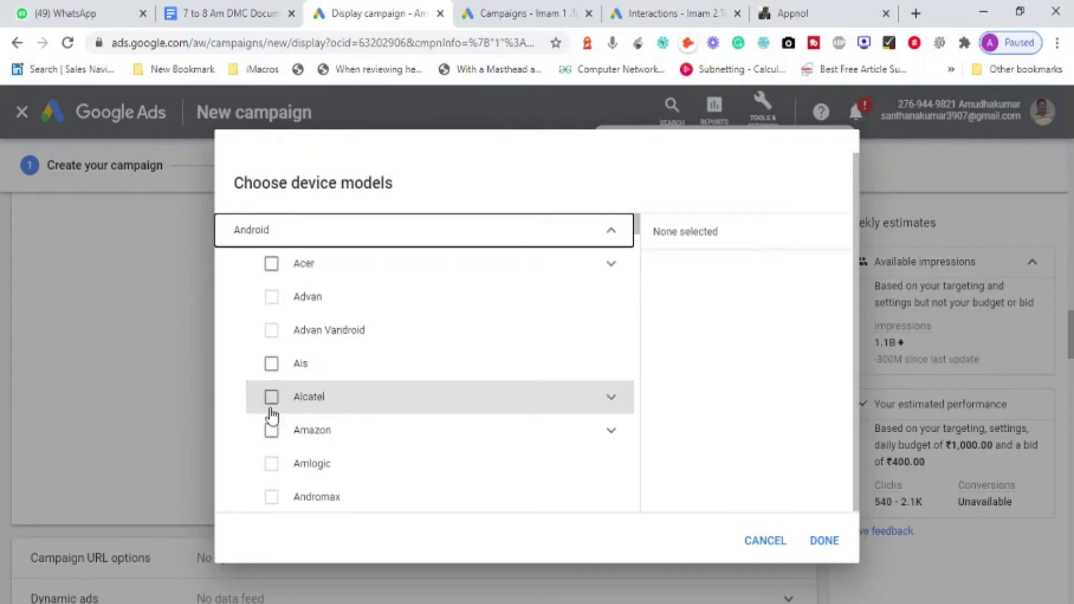
{"action": "left_click", "coordinate": [607, 267]}
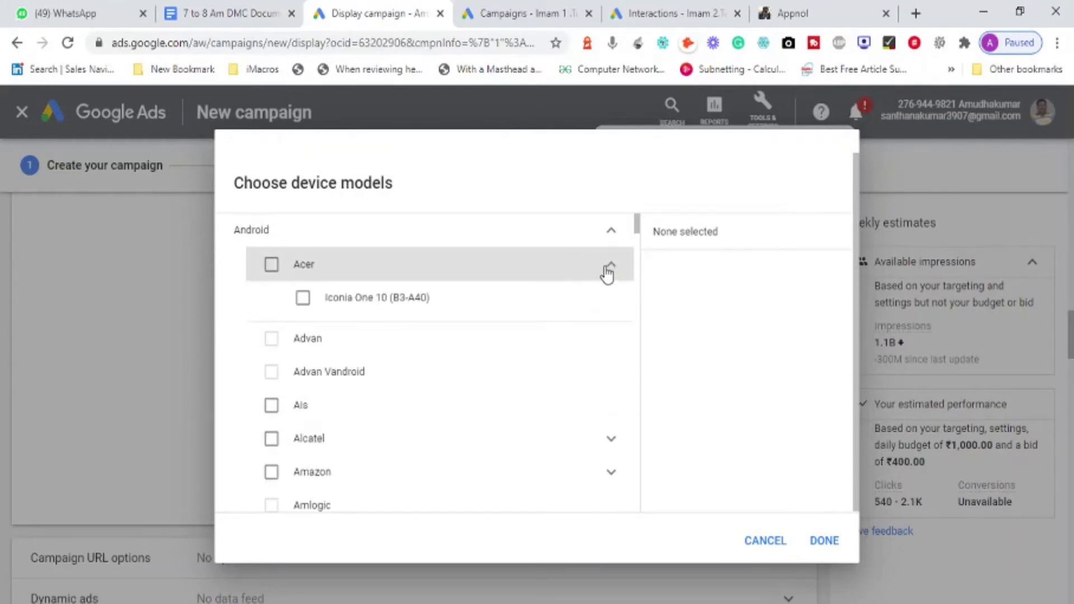
{"action": "left_click", "coordinate": [611, 486]}
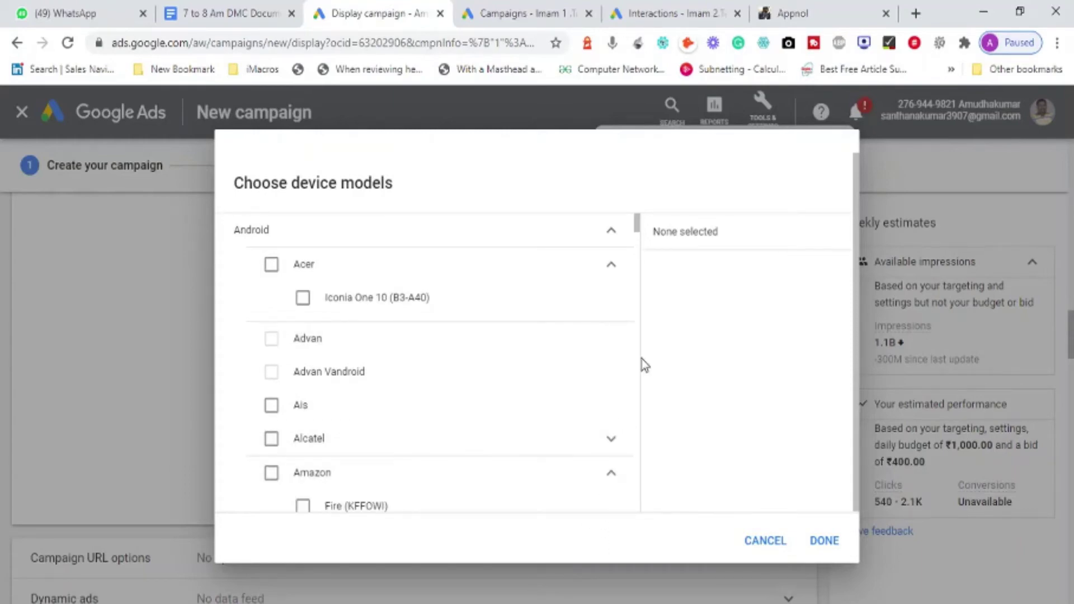
{"action": "left_click", "coordinate": [611, 274]}
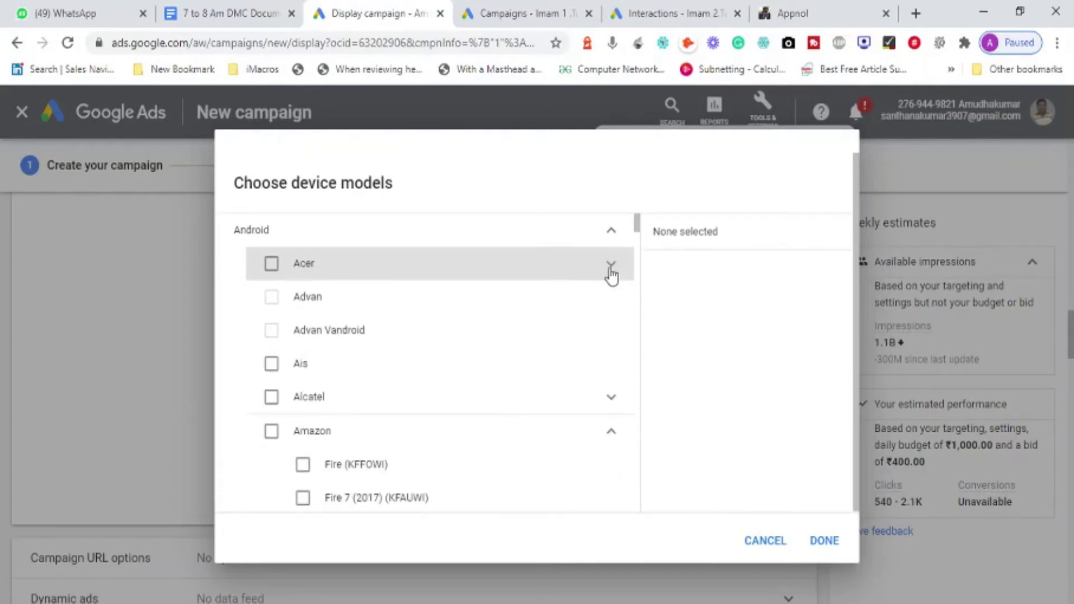
{"action": "left_click", "coordinate": [612, 272]}
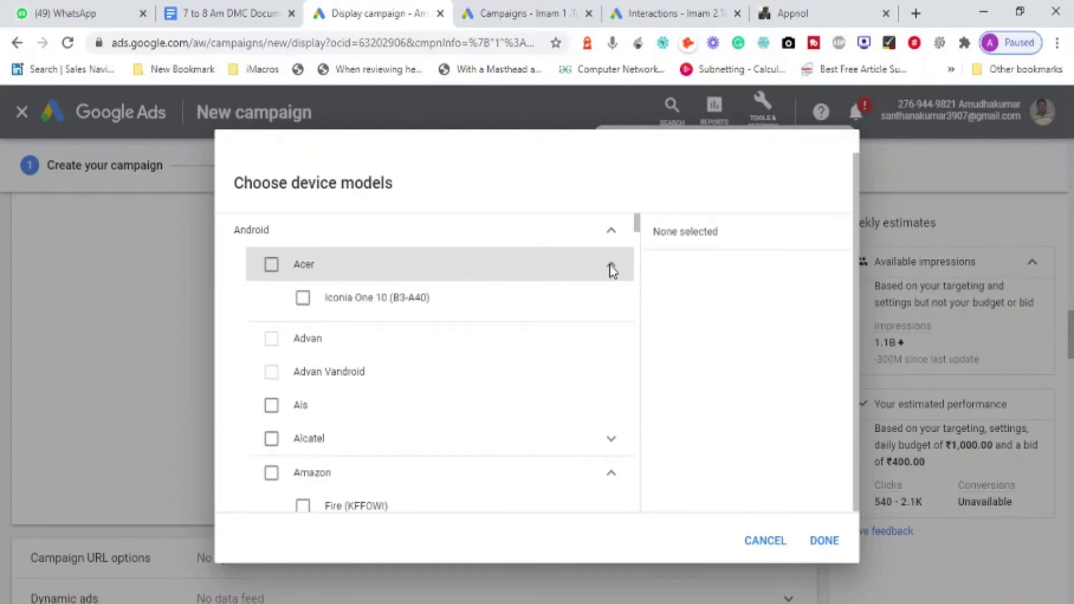
{"action": "left_click", "coordinate": [614, 232]}
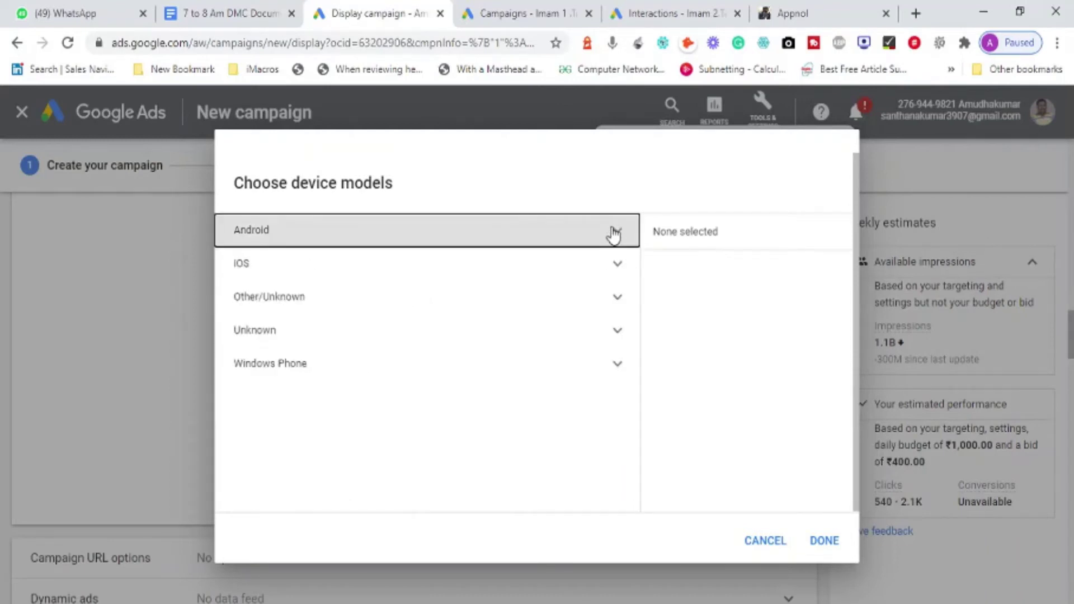
{"action": "left_click", "coordinate": [769, 541]}
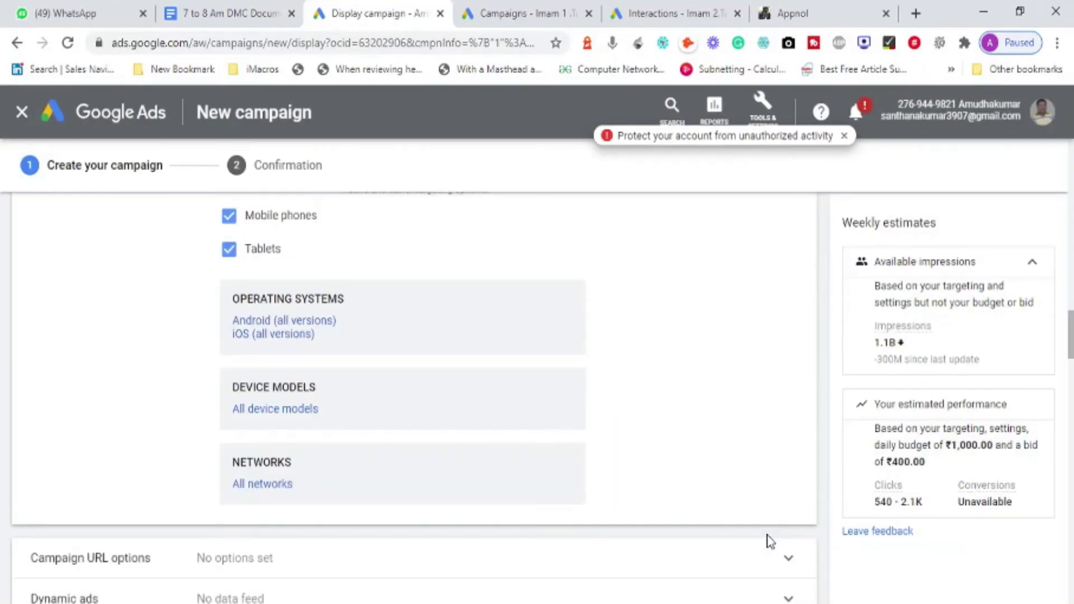
Try targeting all India networks and Wifi only in the network selection, and cancel without keeping either.
{"action": "left_click", "coordinate": [268, 484]}
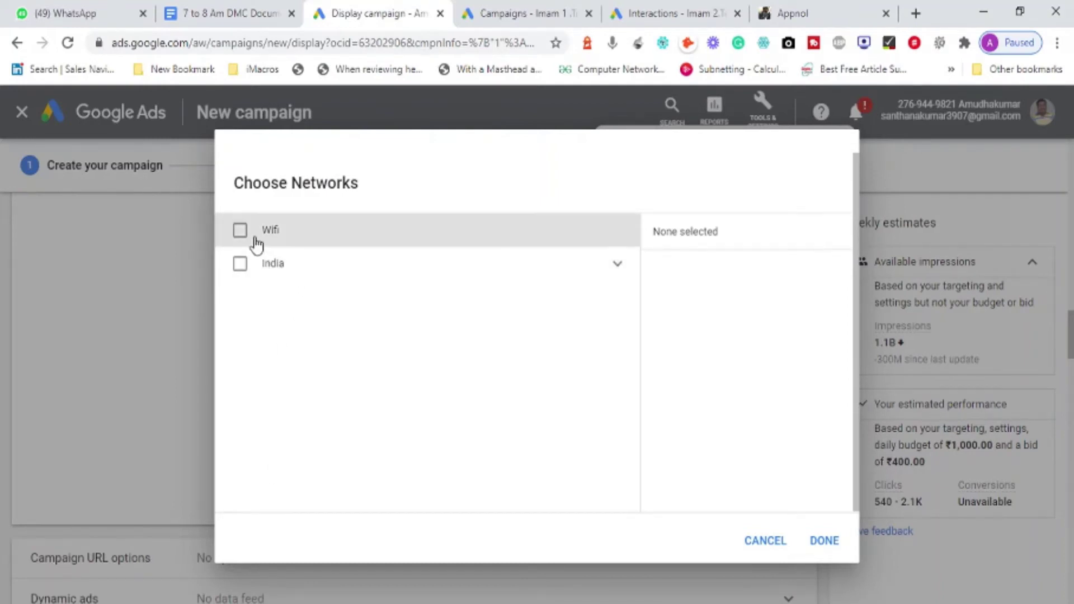
{"action": "left_click", "coordinate": [345, 268]}
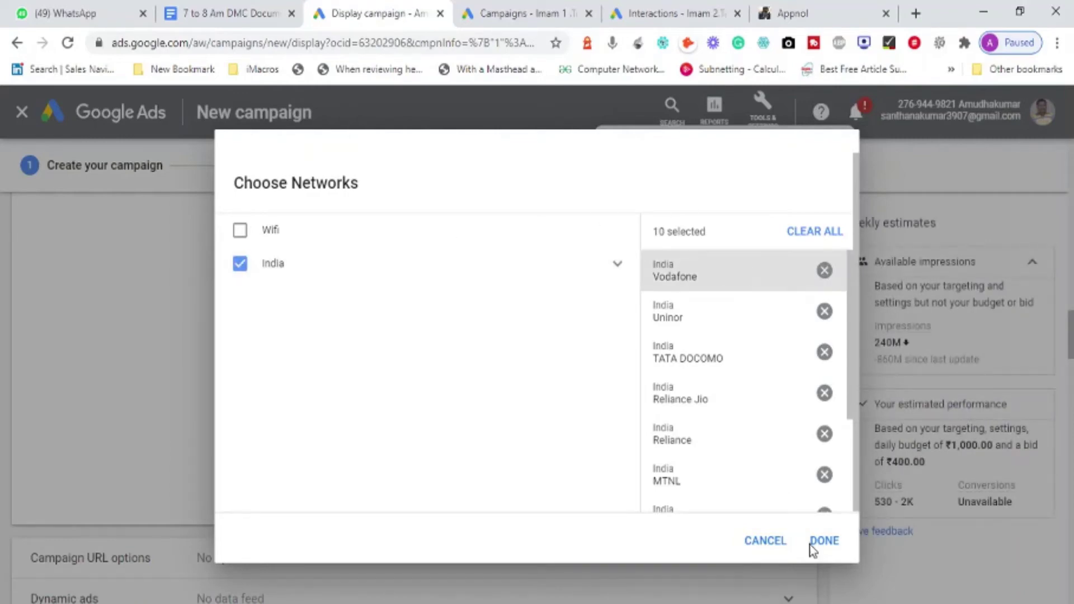
{"action": "left_click", "coordinate": [240, 266]}
{"action": "left_click", "coordinate": [241, 232]}
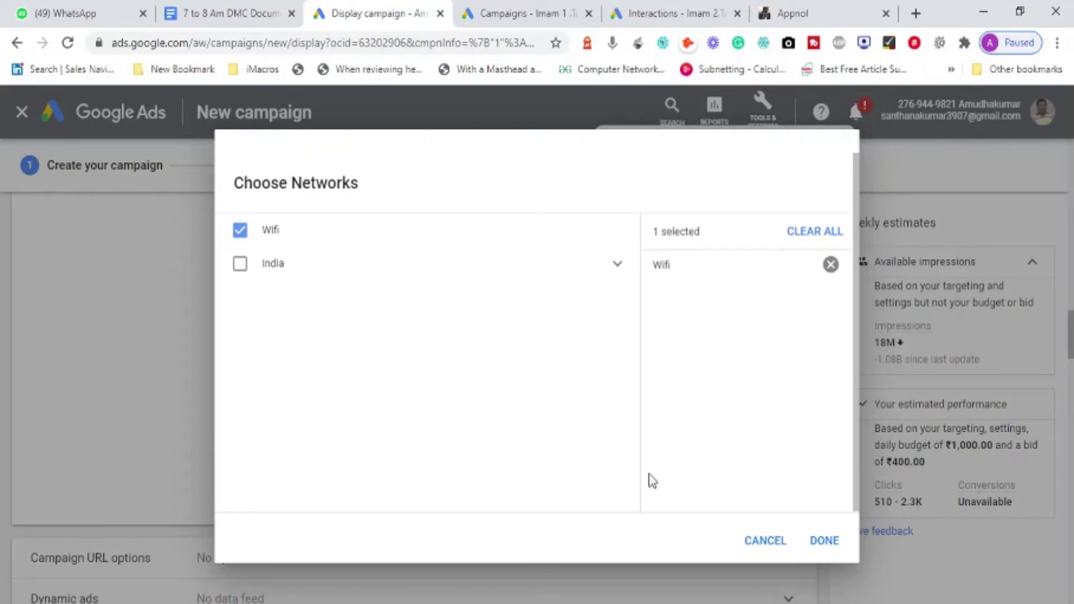
{"action": "left_click", "coordinate": [239, 238]}
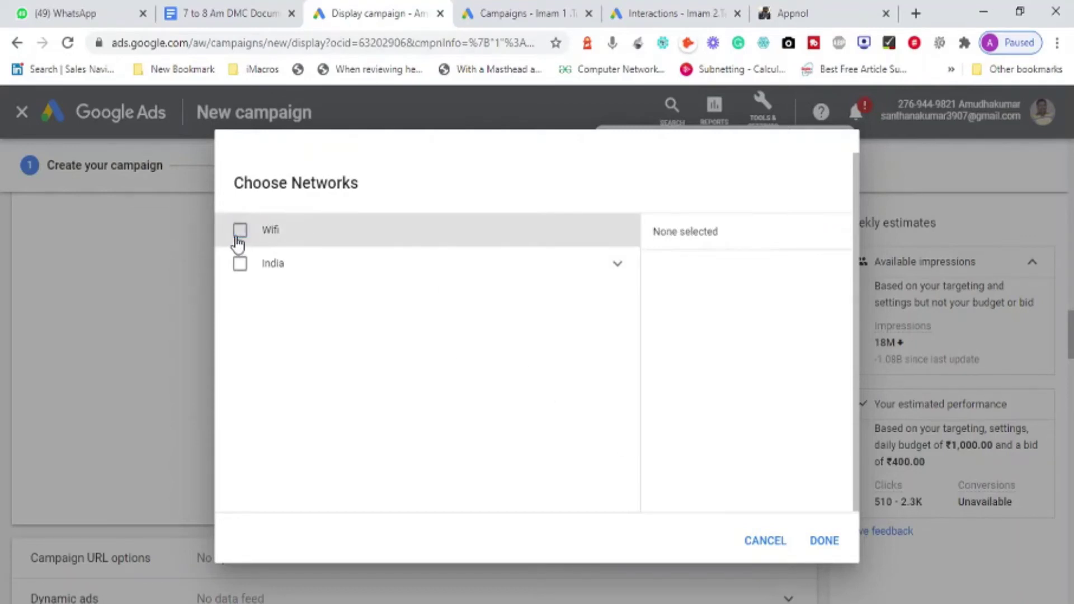
{"action": "left_click", "coordinate": [759, 554]}
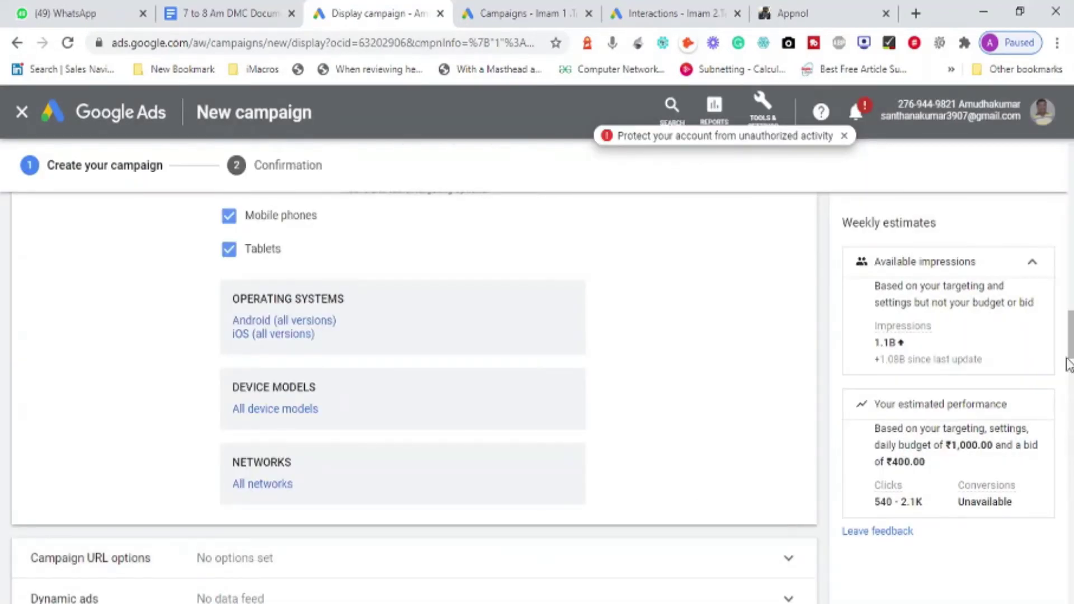
Return the Devices setting to Show on all devices and collapse its section.
{"action": "left_click_drag", "start_coordinate": [1070, 351], "coordinate": [1071, 298]}
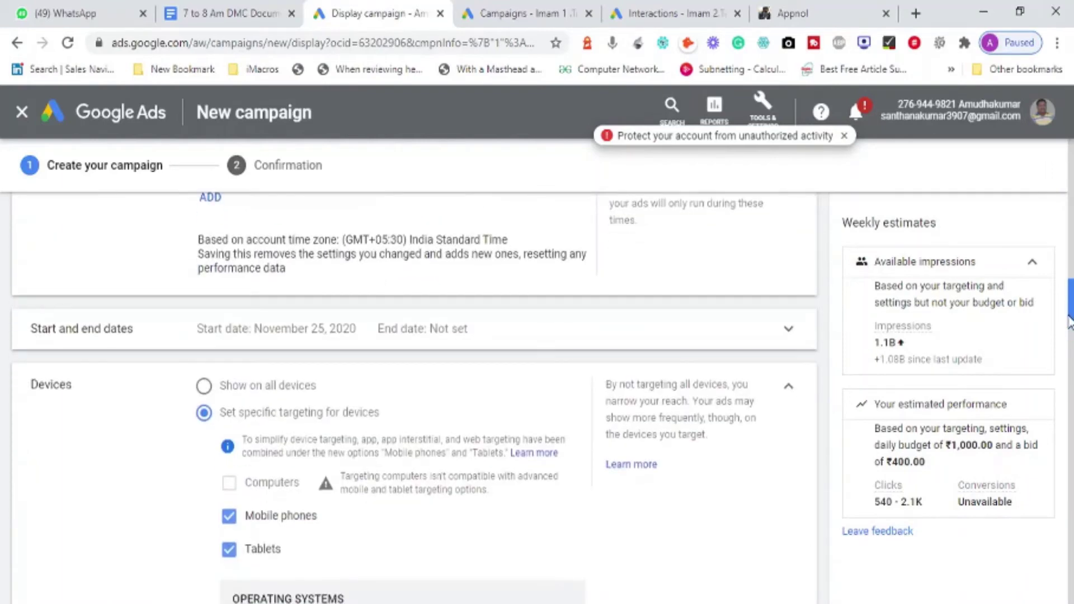
{"action": "left_click", "coordinate": [205, 386]}
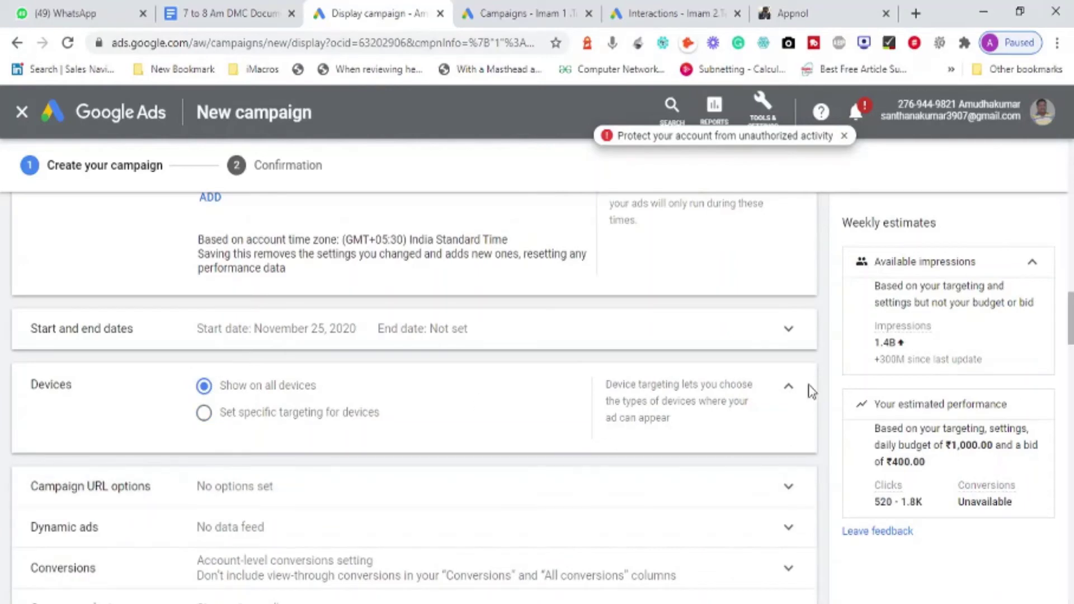
{"action": "left_click", "coordinate": [790, 390]}
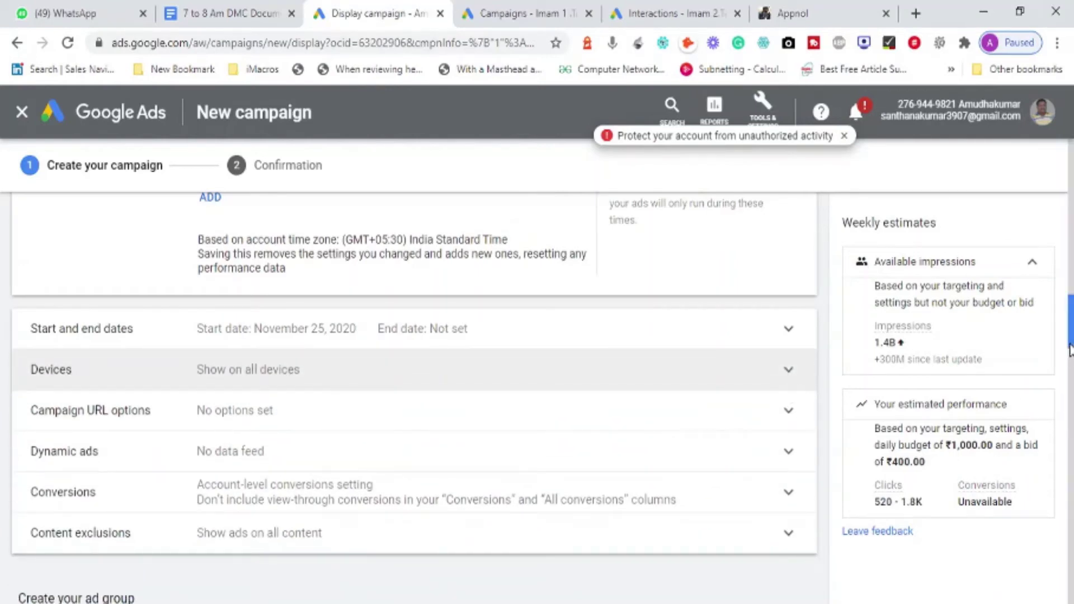
Expand Content exclusions and try excluding sexually suggestive, profanity and rough language, and sensational and shocking content, removing the last one again.
{"action": "left_click_drag", "start_coordinate": [1070, 347], "coordinate": [1069, 361]}
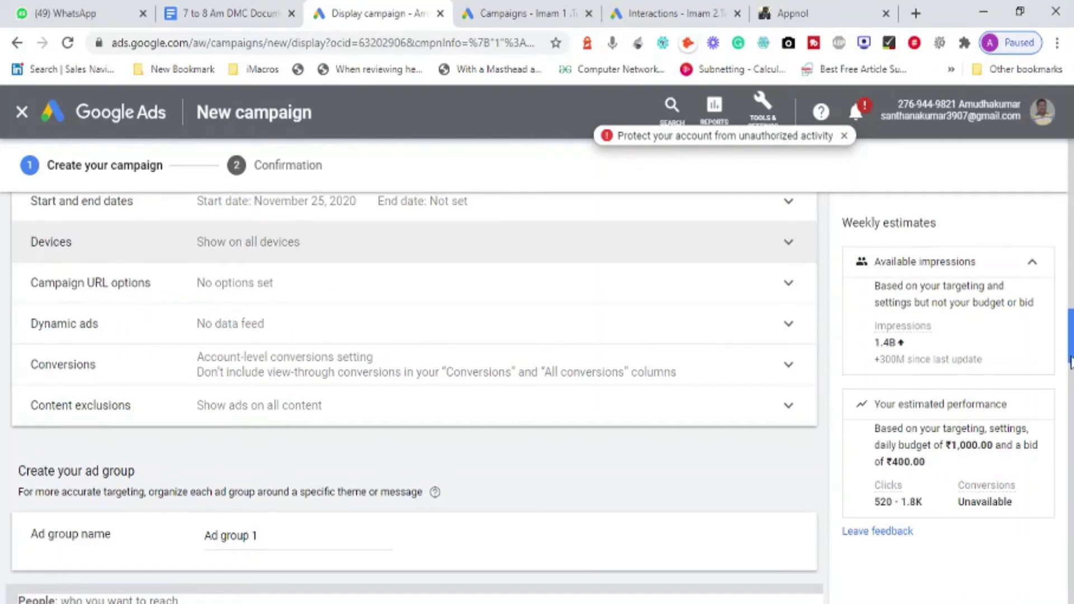
{"action": "left_click_drag", "start_coordinate": [1070, 358], "coordinate": [1060, 378]}
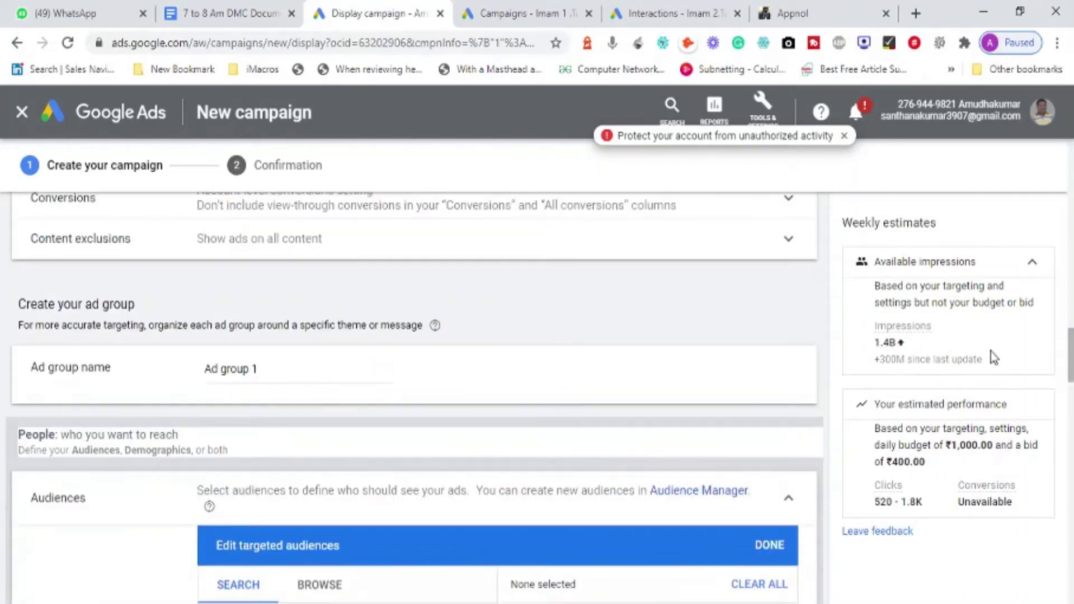
{"action": "left_click", "coordinate": [798, 251]}
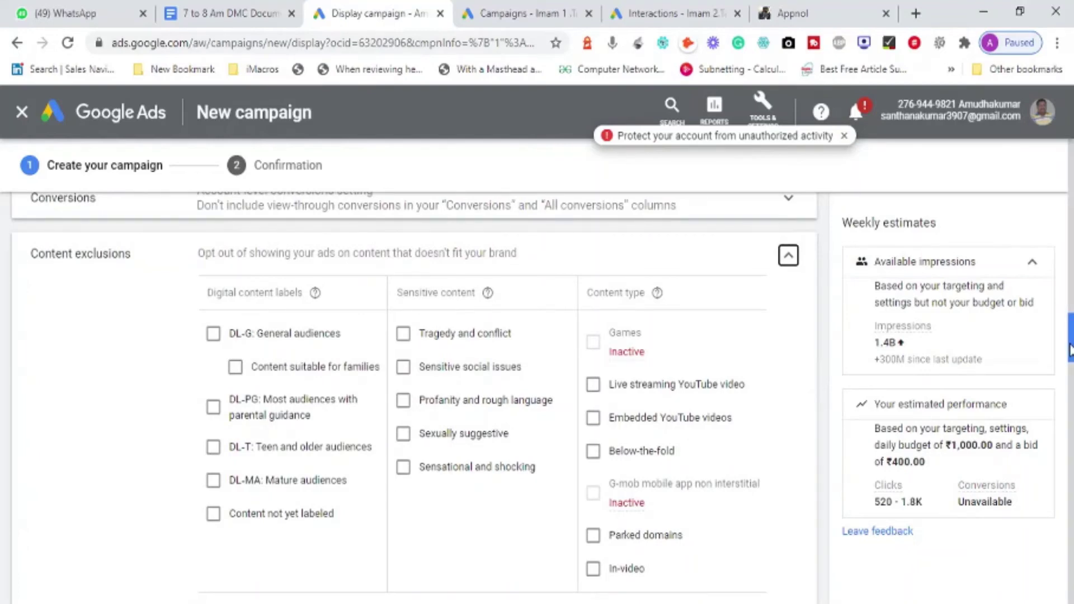
{"action": "scroll", "coordinate": [1071, 351], "scroll_direction": "down", "scroll_amount": 1}
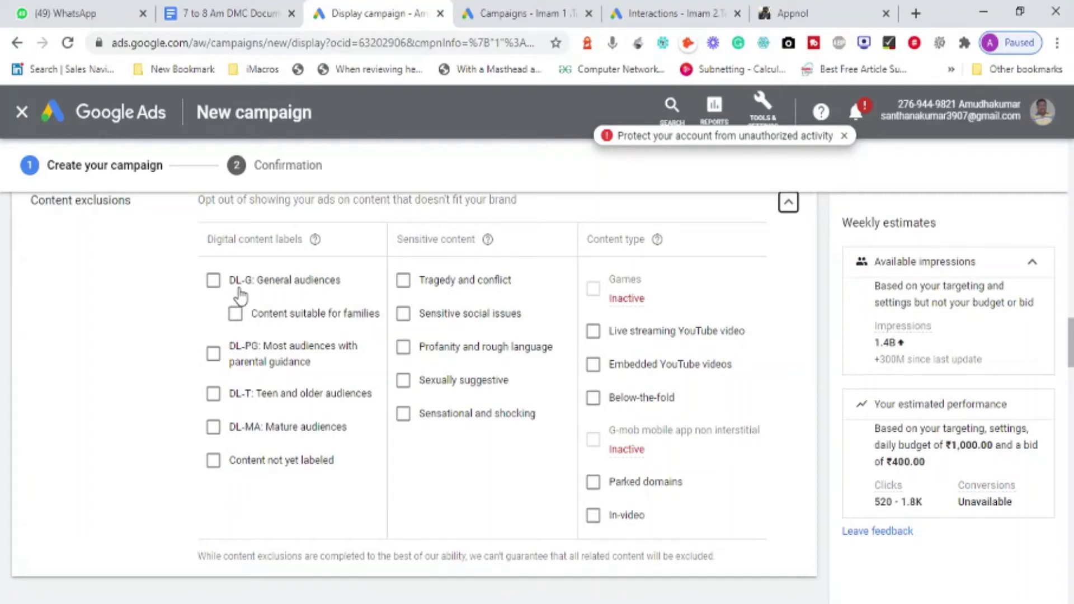
{"action": "left_click", "coordinate": [403, 381]}
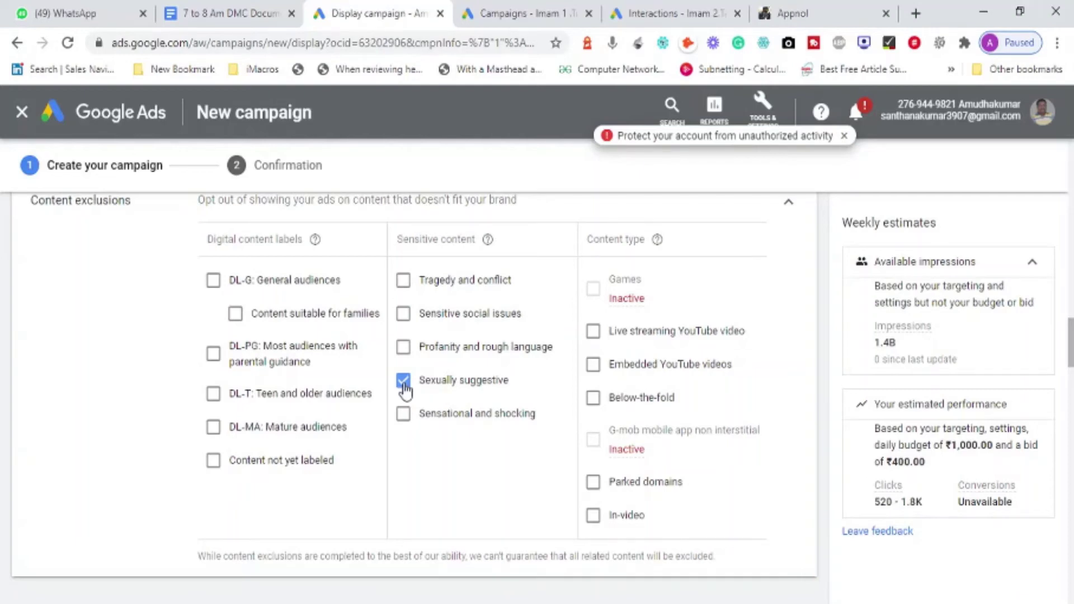
{"action": "left_click", "coordinate": [404, 351]}
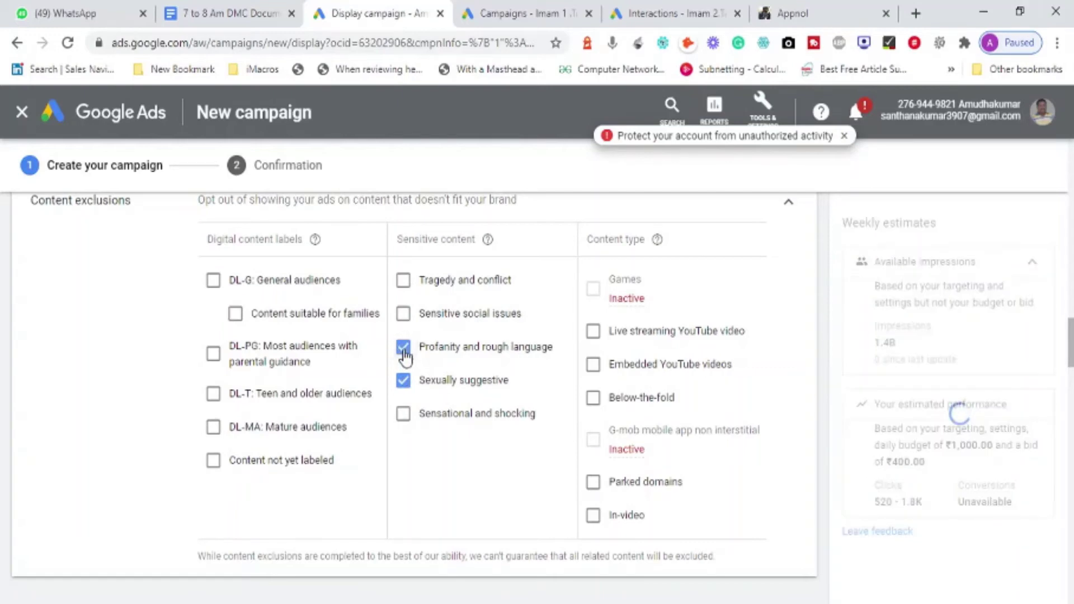
{"action": "left_click", "coordinate": [404, 414]}
{"action": "left_click", "coordinate": [408, 423]}
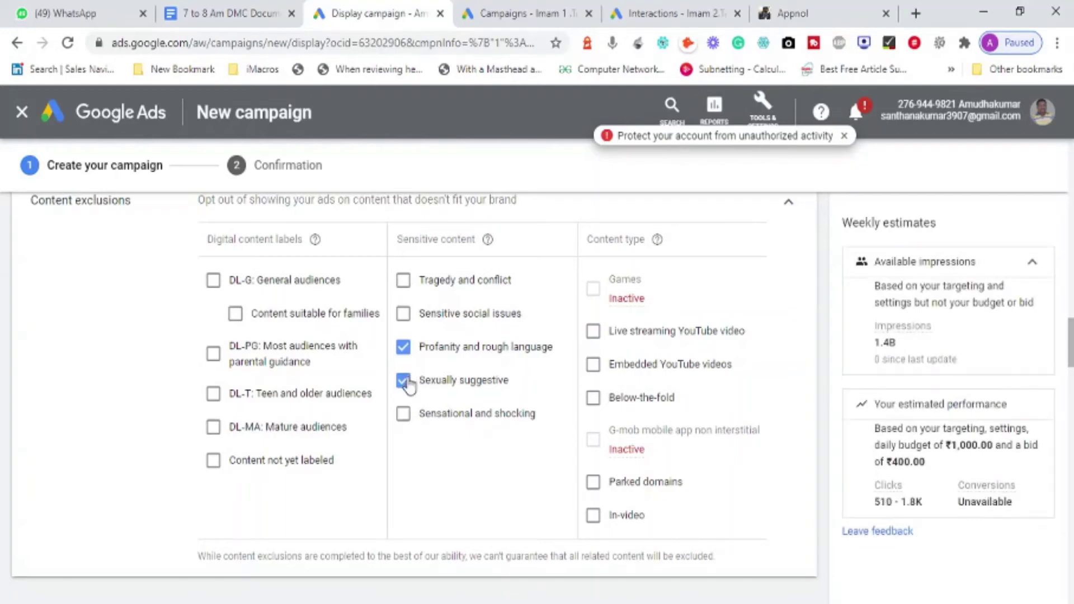
Clear the sexually suggestive and profanity and rough language exclusions and collapse the Content exclusions section.
{"action": "left_click", "coordinate": [407, 382]}
{"action": "left_click", "coordinate": [404, 348]}
{"action": "left_click", "coordinate": [790, 209]}
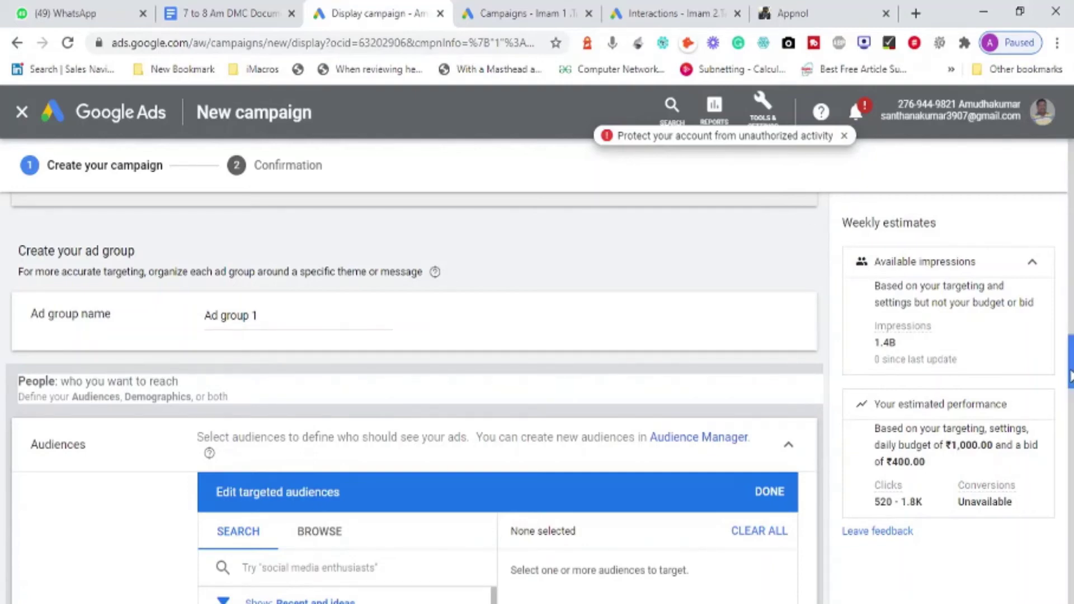
Rename the ad group as Display Audience.
{"action": "scroll", "coordinate": [1070, 376], "scroll_direction": "down", "scroll_amount": 2}
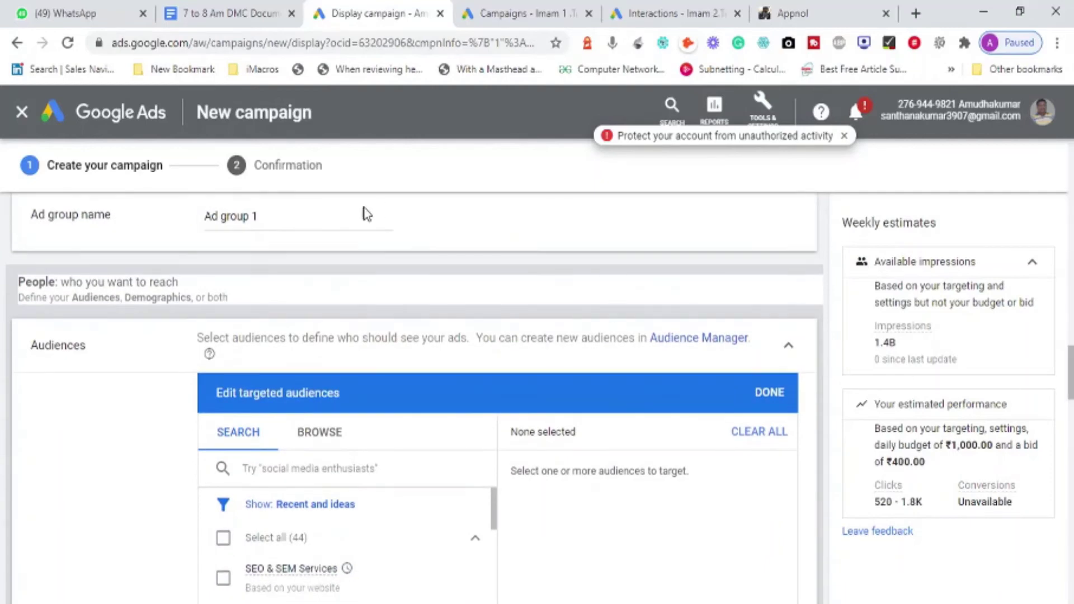
{"action": "left_click", "coordinate": [345, 221]}
{"action": "key", "text": "ctrl+a"}
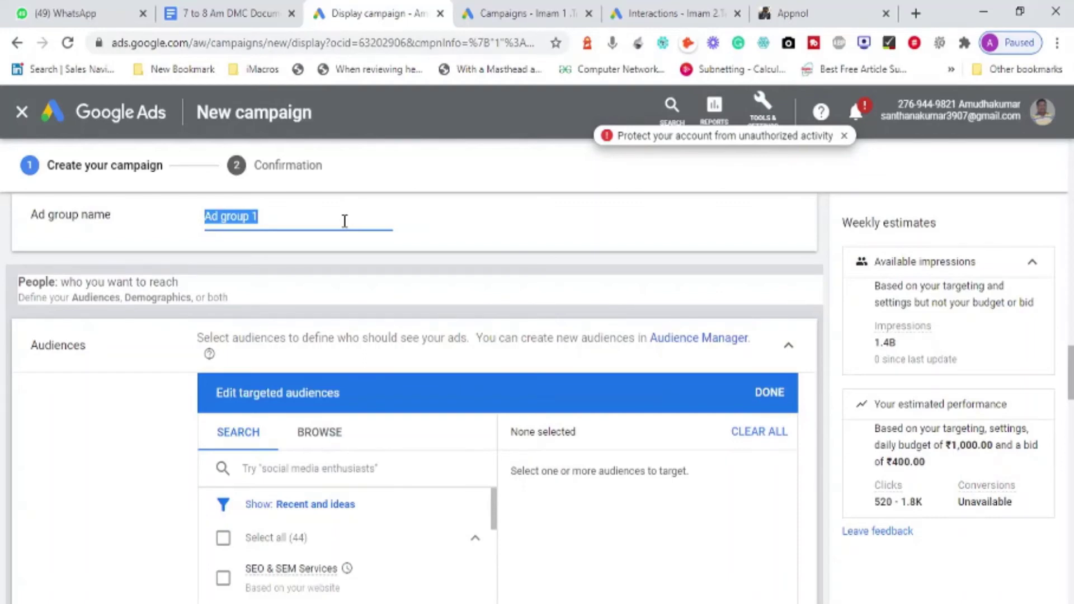
{"action": "type", "text": "Display Au"}
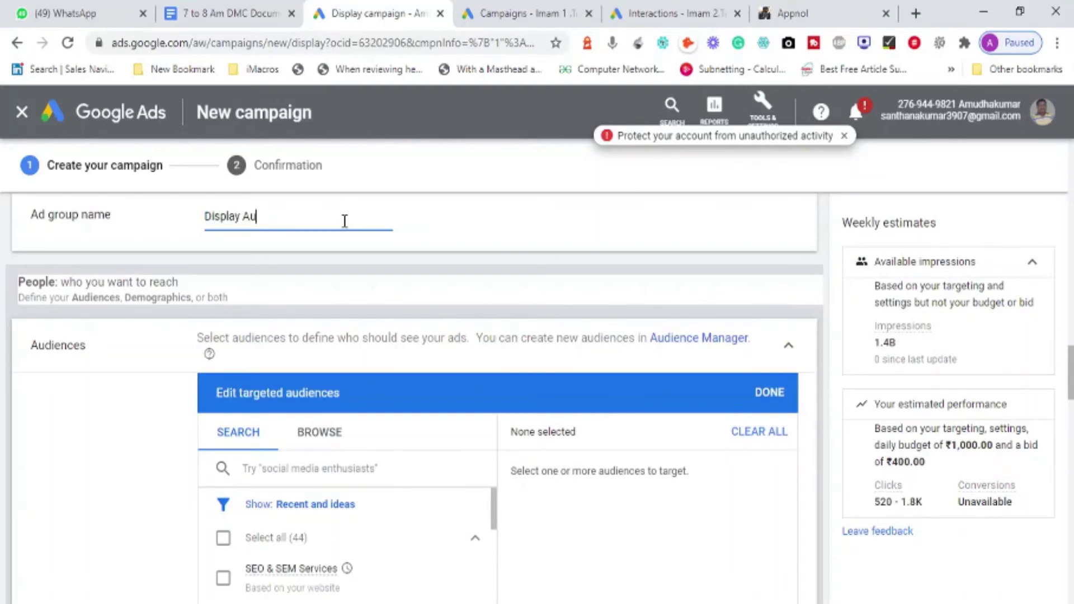
{"action": "type", "text": "dience"}
Search the targeted audiences for garments and select clothing manufacturer, custom clothing design, clothing brands and wholesale clothing.
{"action": "scroll", "coordinate": [1070, 378], "scroll_direction": "down", "scroll_amount": 3}
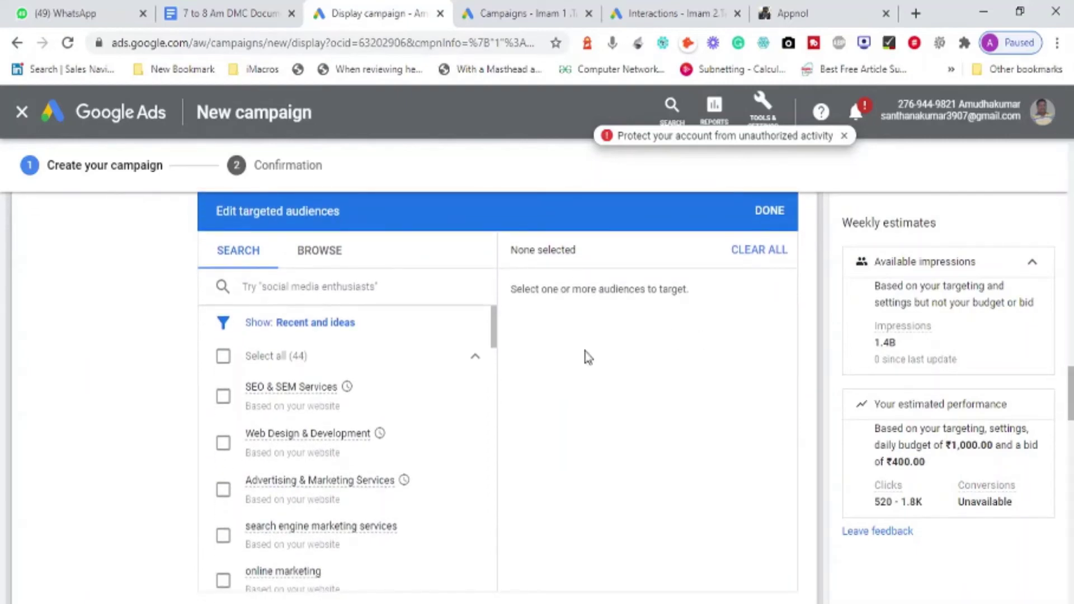
{"action": "left_click", "coordinate": [291, 297]}
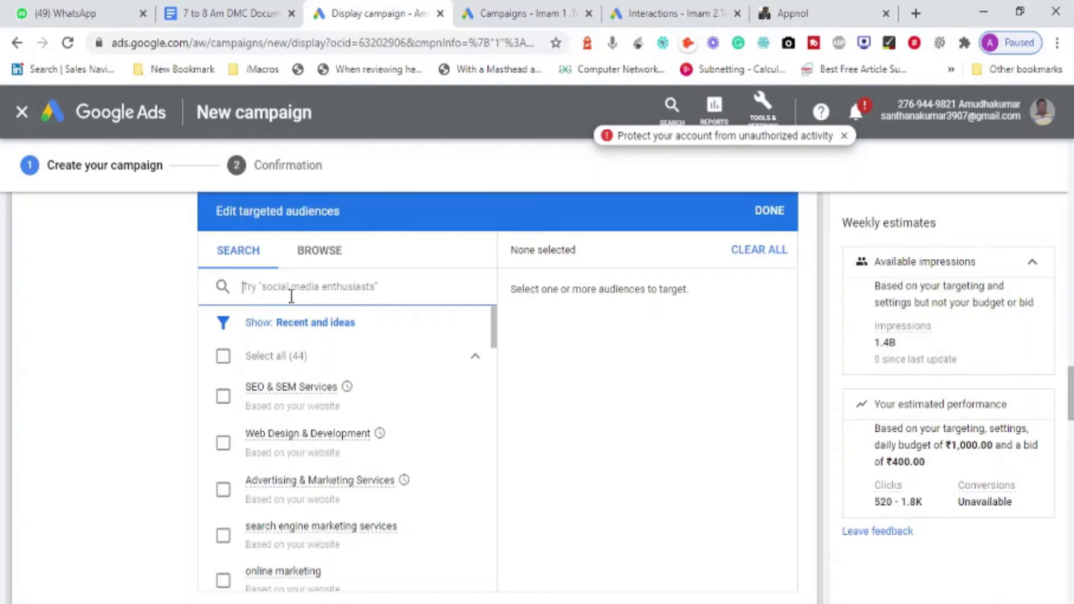
{"action": "type", "text": "garments"}
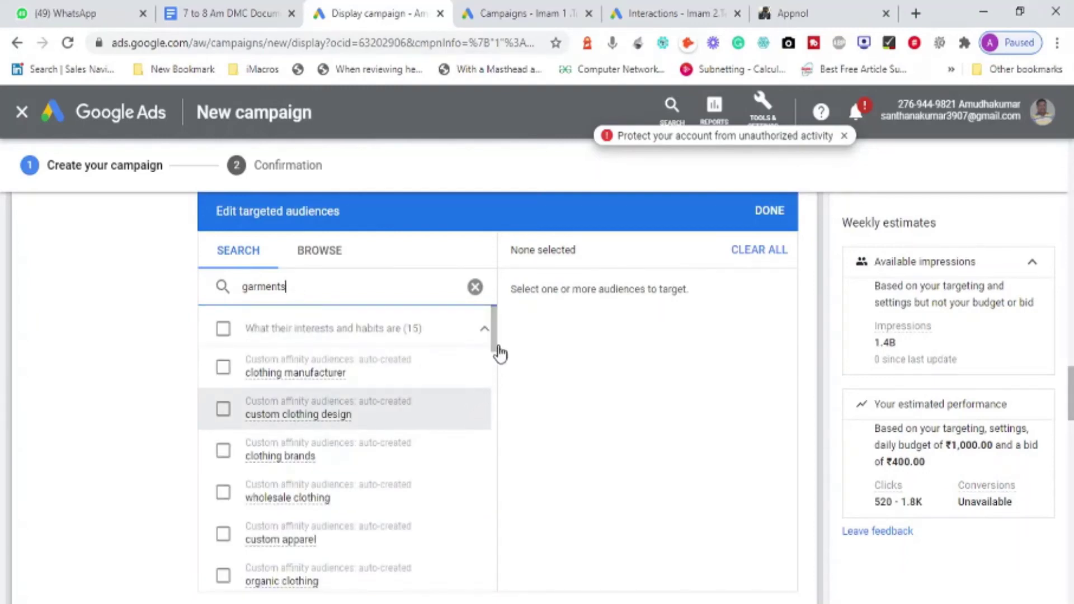
{"action": "left_click_drag", "start_coordinate": [495, 340], "coordinate": [496, 344]}
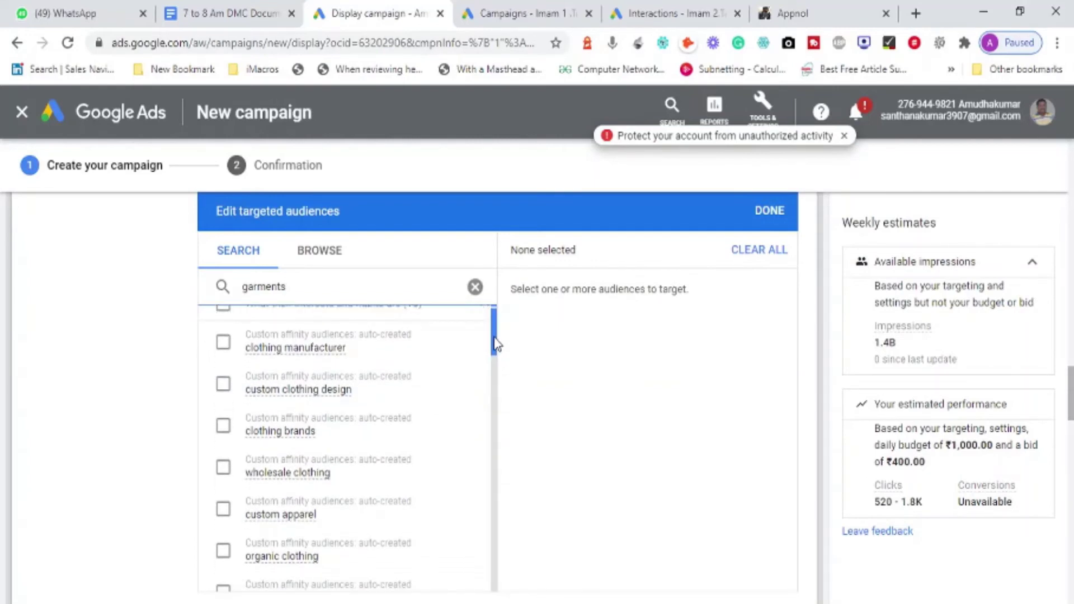
{"action": "left_click", "coordinate": [214, 345]}
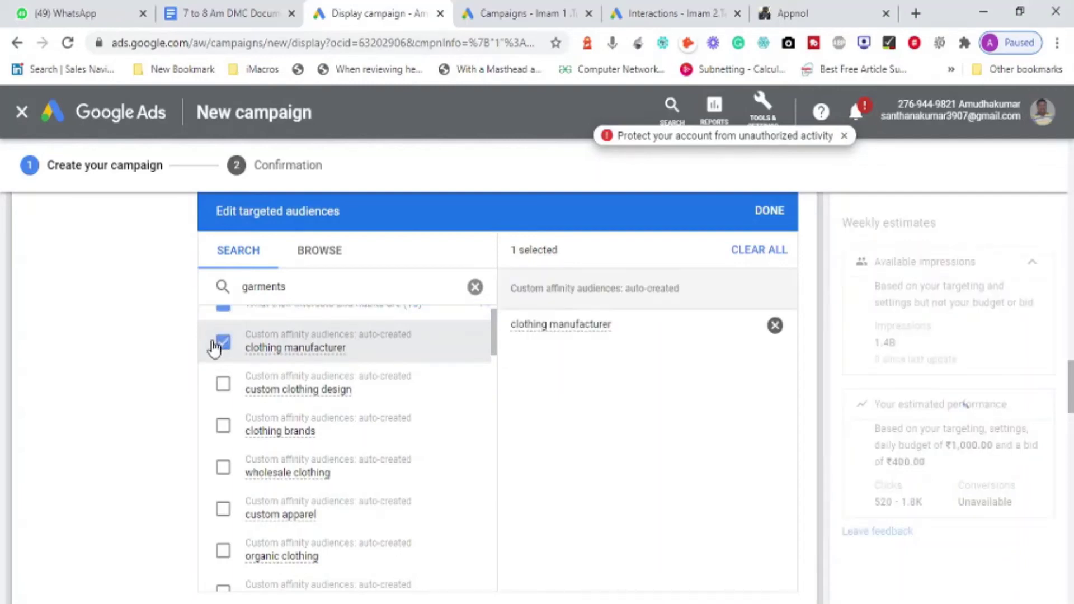
{"action": "left_click", "coordinate": [225, 386]}
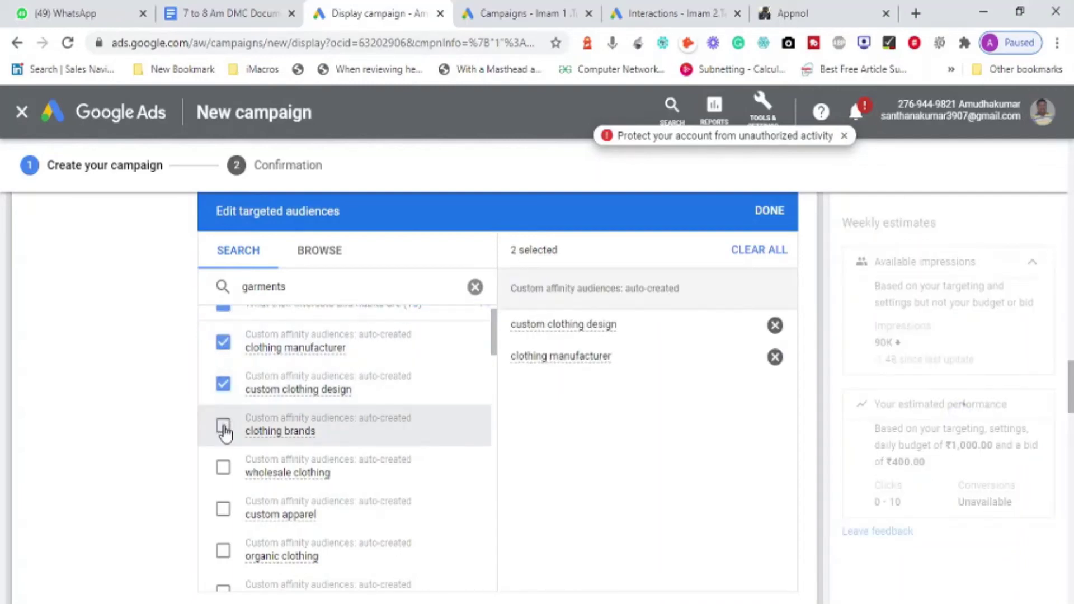
{"action": "left_click", "coordinate": [224, 427]}
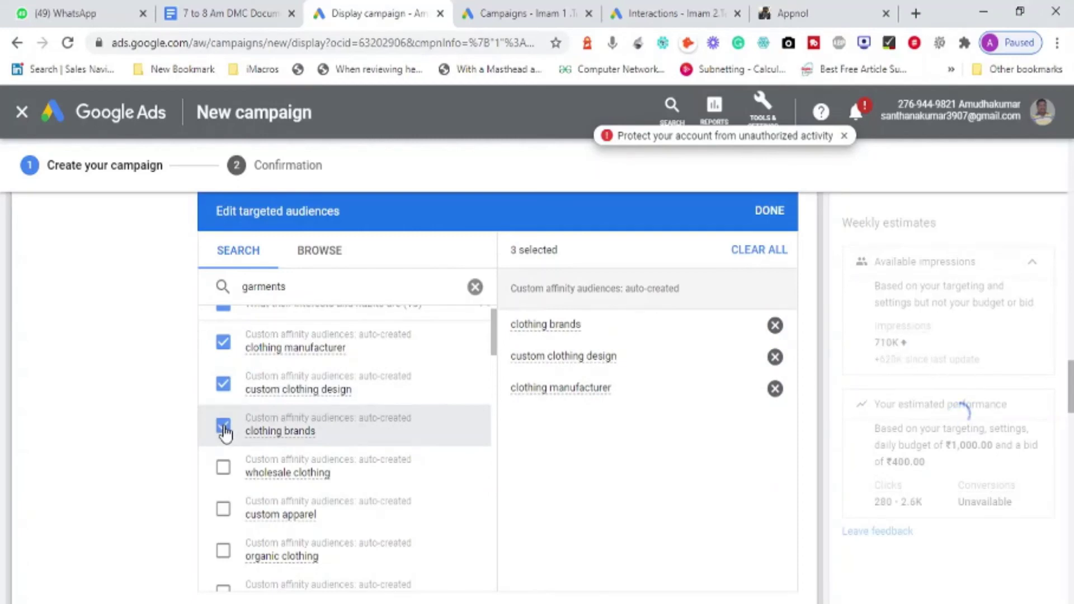
{"action": "left_click", "coordinate": [225, 468]}
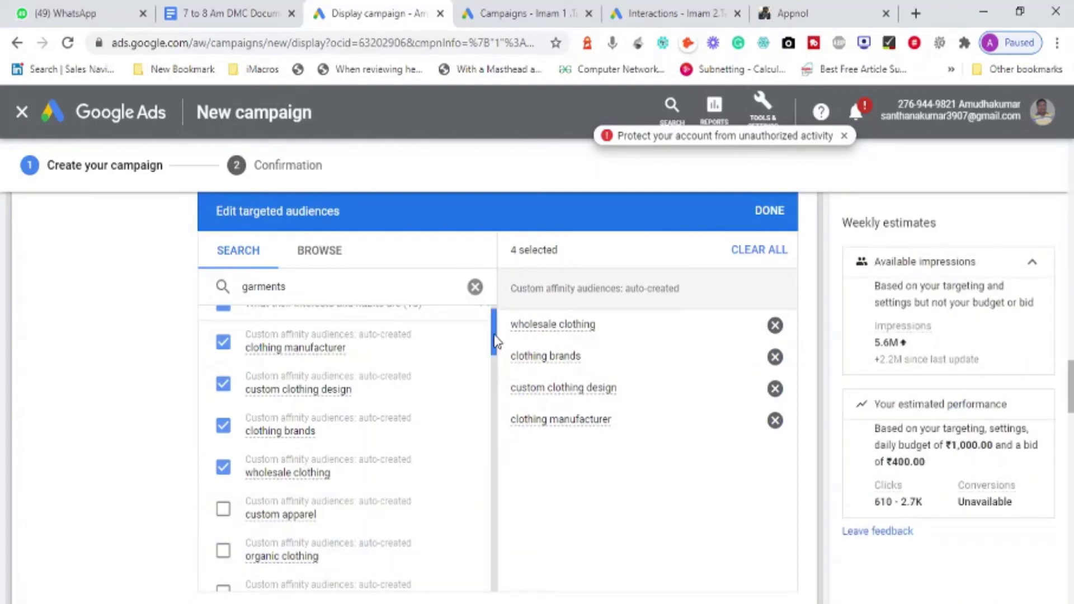
Add the urban clothing, organic clothing, custom apparel, clothing business advice, environmentally friendly fashion and clothing custom affinity audiences.
{"action": "left_click_drag", "start_coordinate": [497, 343], "coordinate": [499, 366]}
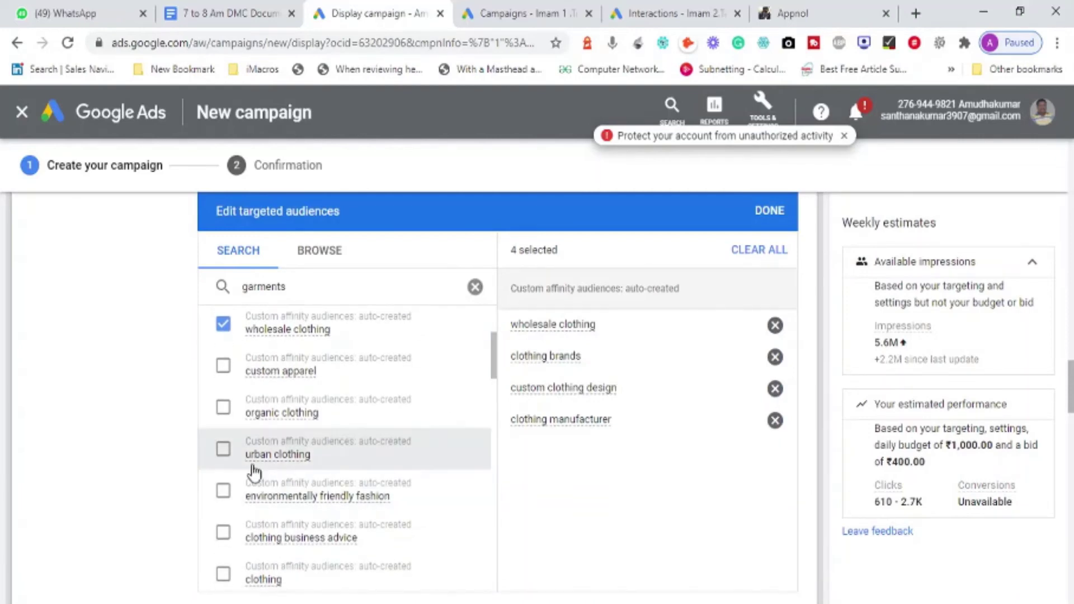
{"action": "left_click", "coordinate": [228, 452]}
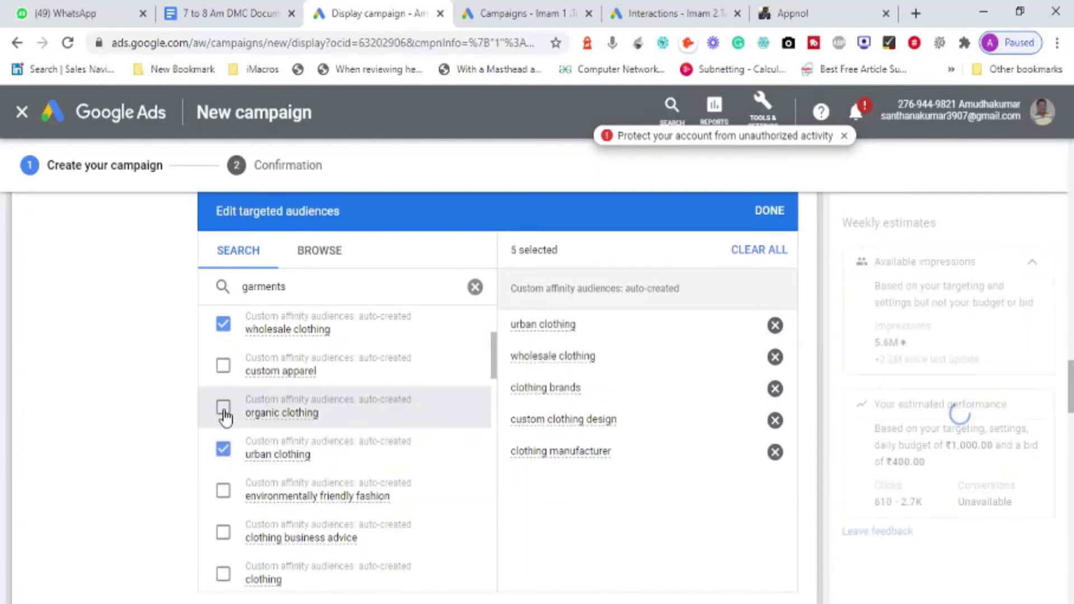
{"action": "left_click", "coordinate": [224, 407]}
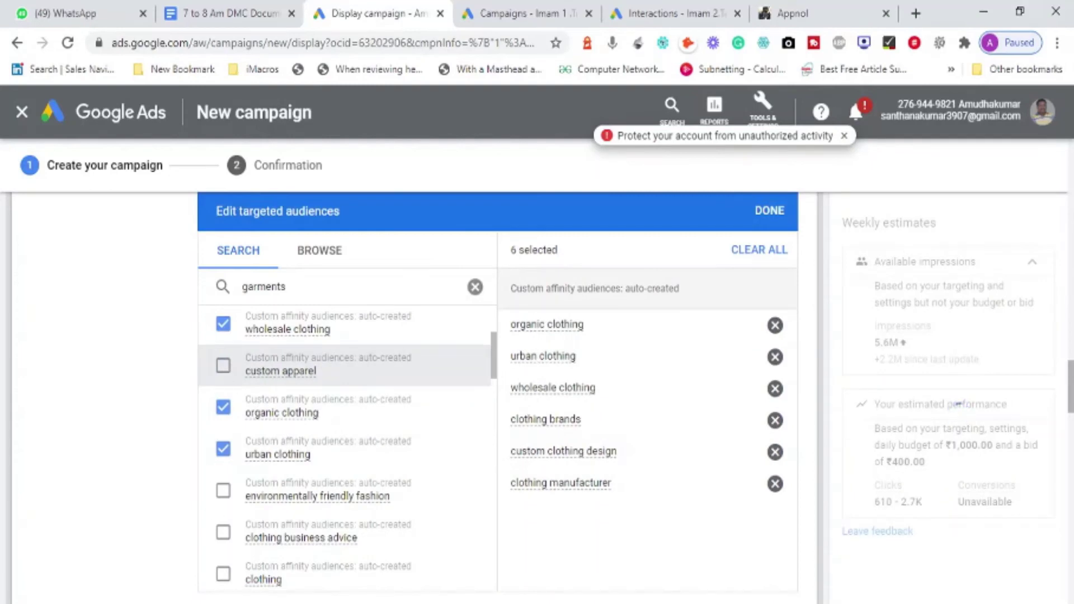
{"action": "left_click", "coordinate": [224, 366]}
{"action": "left_click", "coordinate": [222, 533]}
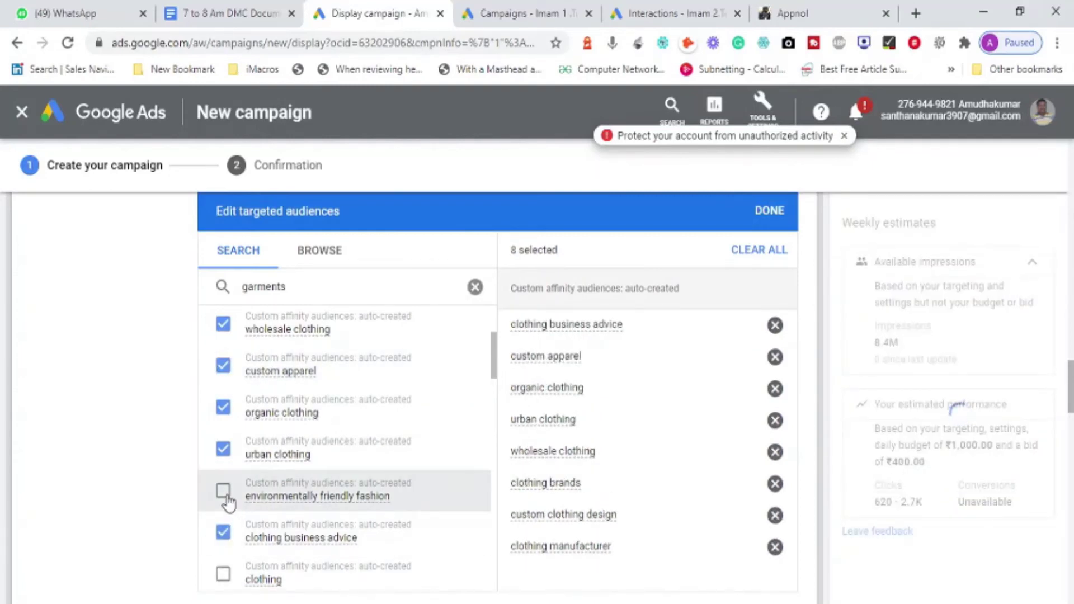
{"action": "left_click", "coordinate": [224, 491]}
{"action": "left_click", "coordinate": [224, 574]}
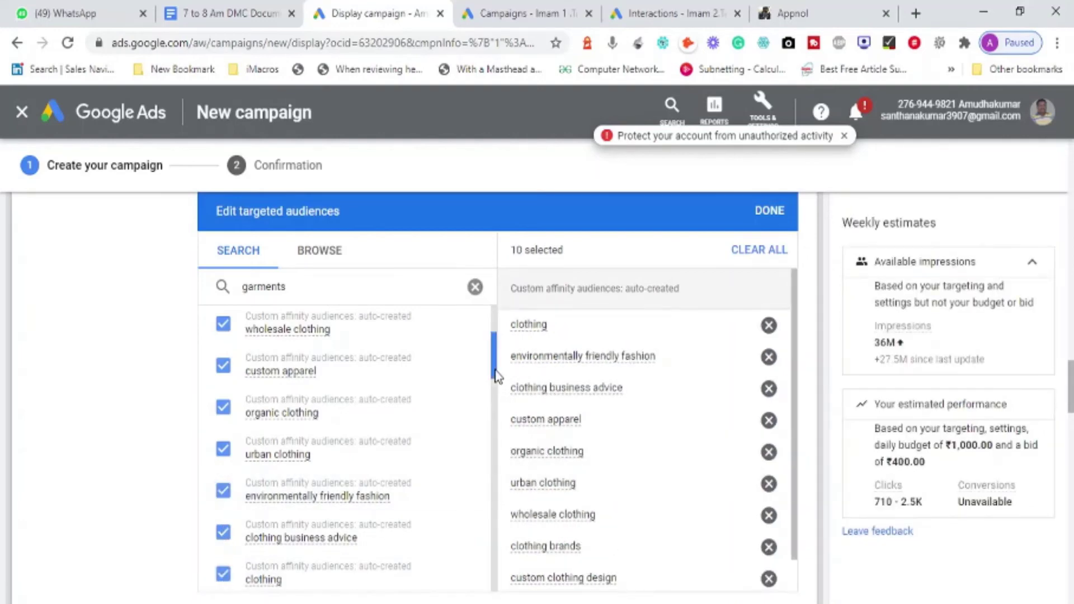
Try adding the Luxury Shoppers affinity audience and clear all selected audiences.
{"action": "scroll", "coordinate": [496, 402], "scroll_direction": "down", "scroll_amount": 3}
{"action": "scroll", "coordinate": [497, 414], "scroll_direction": "down", "scroll_amount": 4}
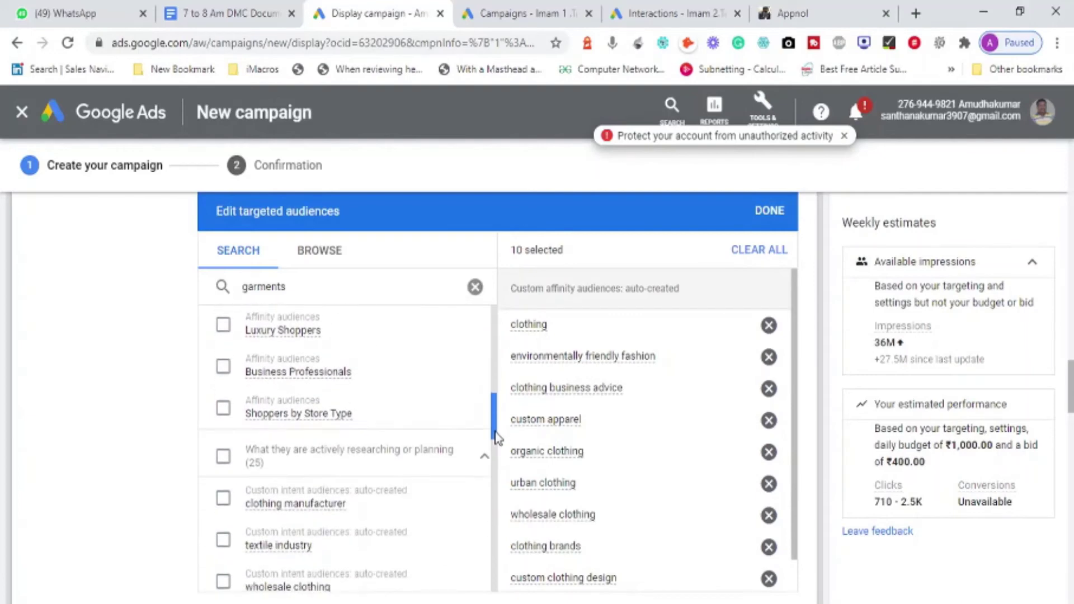
{"action": "scroll", "coordinate": [496, 429], "scroll_direction": "up", "scroll_amount": 2}
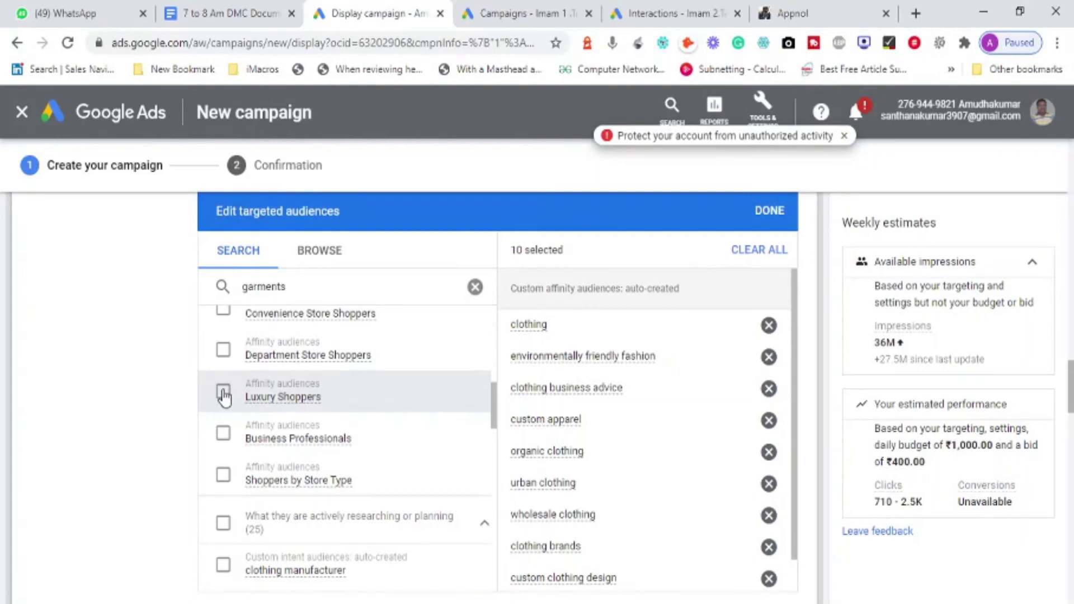
{"action": "left_click", "coordinate": [223, 392]}
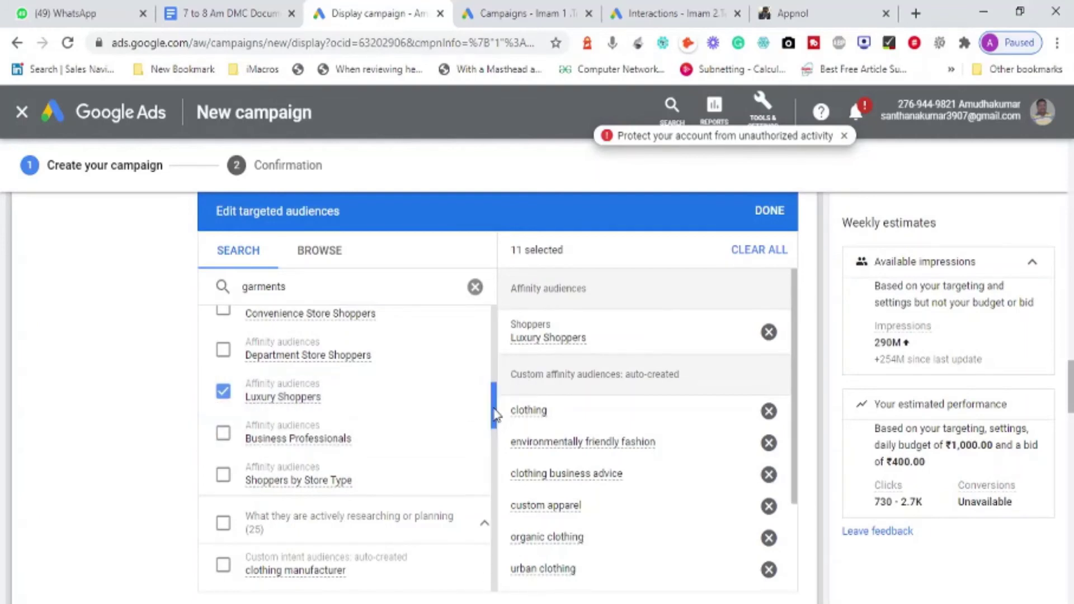
{"action": "left_click_drag", "start_coordinate": [495, 407], "coordinate": [487, 290]}
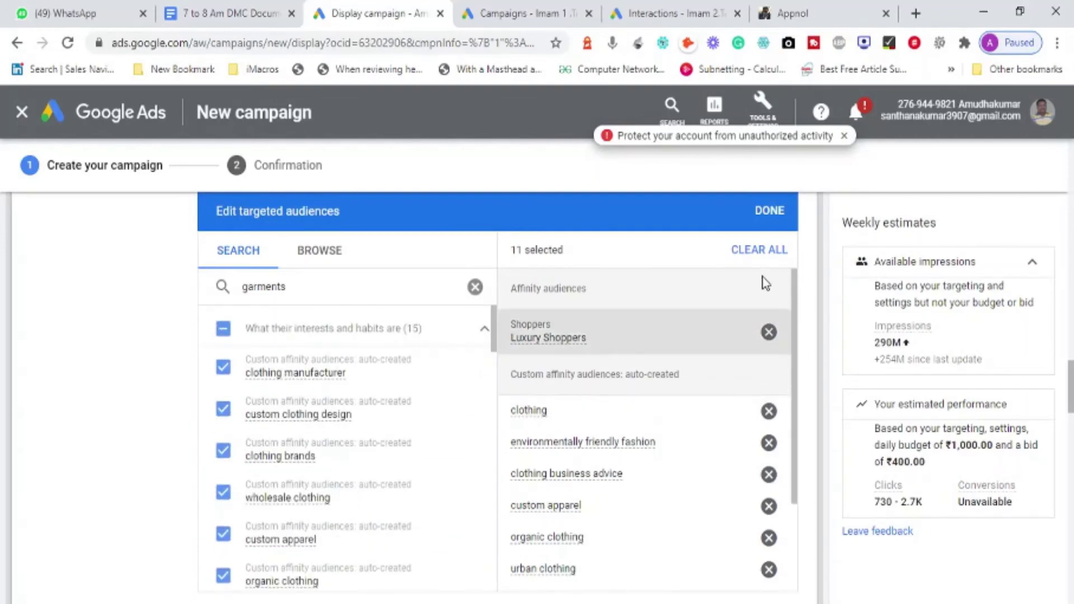
{"action": "left_click", "coordinate": [750, 253]}
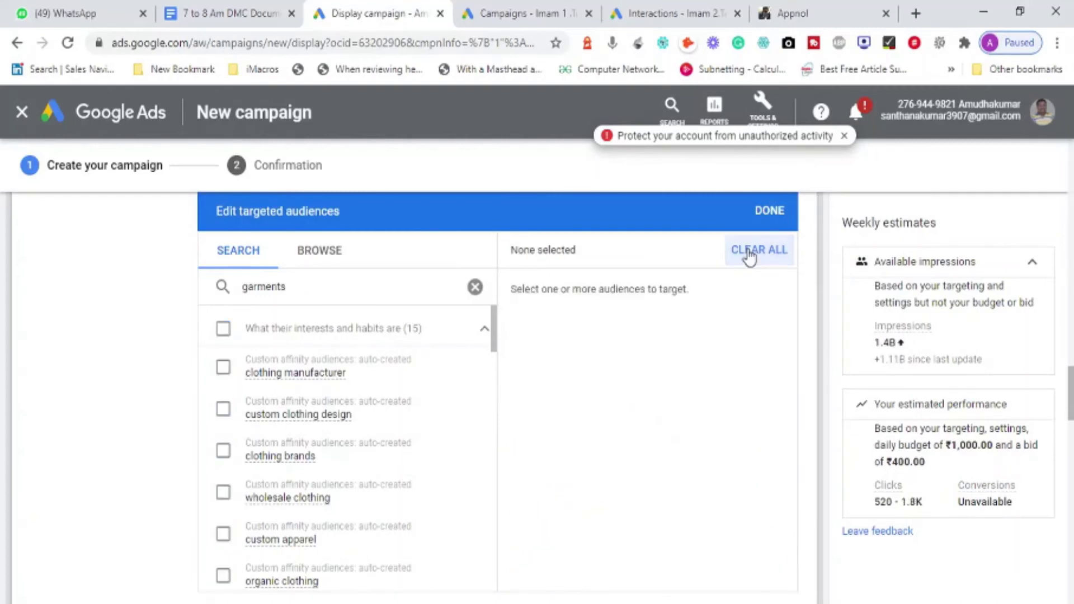
Search the targeted audiences for electrician, review the suggested audiences and clear the search.
{"action": "double_click", "coordinate": [334, 290]}
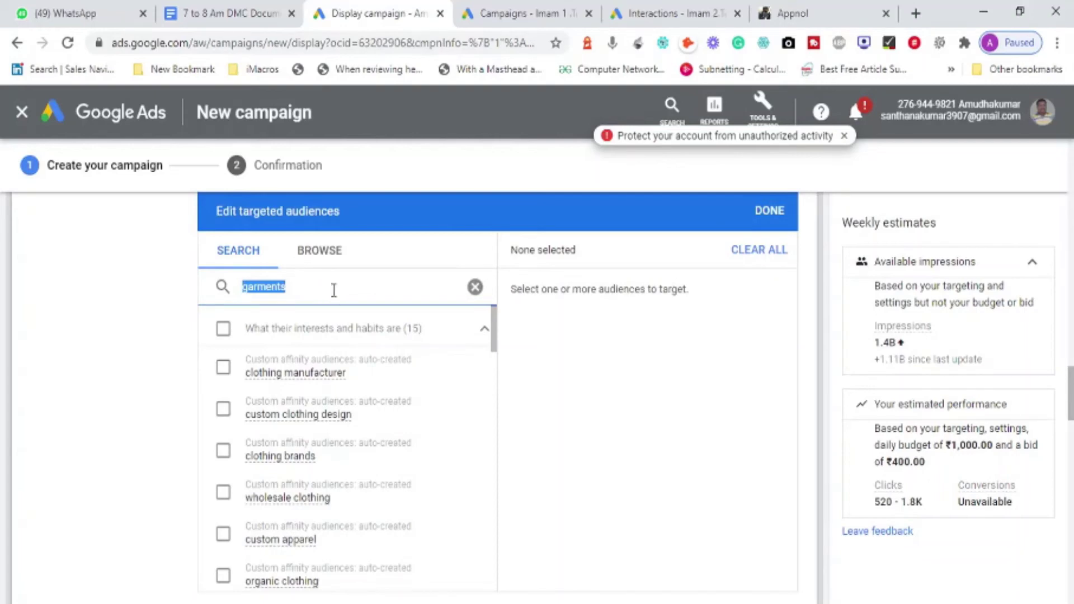
{"action": "type", "text": "electri"}
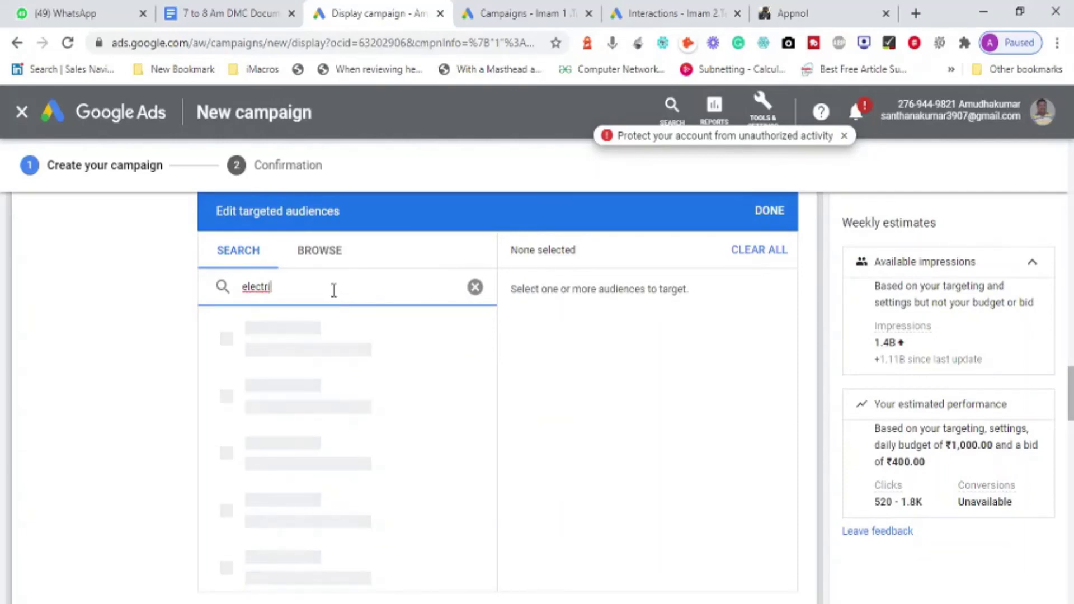
{"action": "type", "text": "cia"}
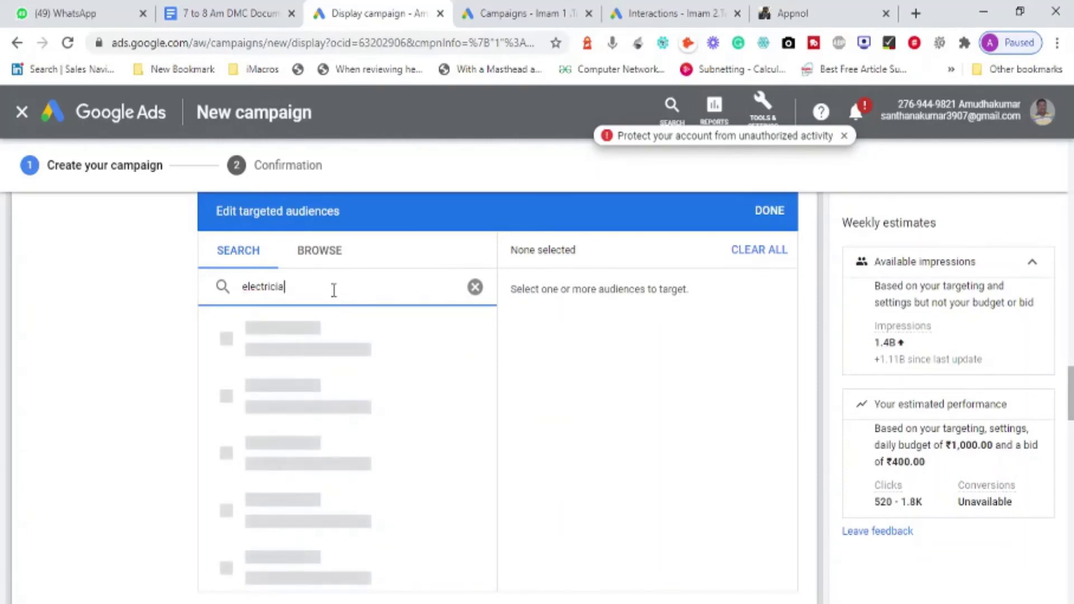
{"action": "type", "text": "n"}
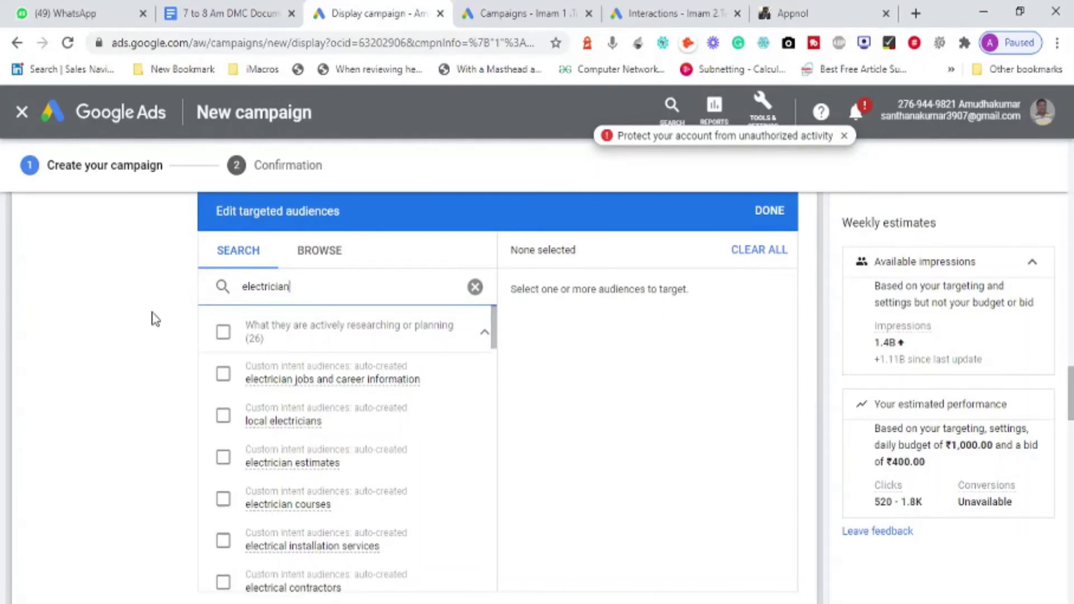
{"action": "left_click", "coordinate": [476, 288]}
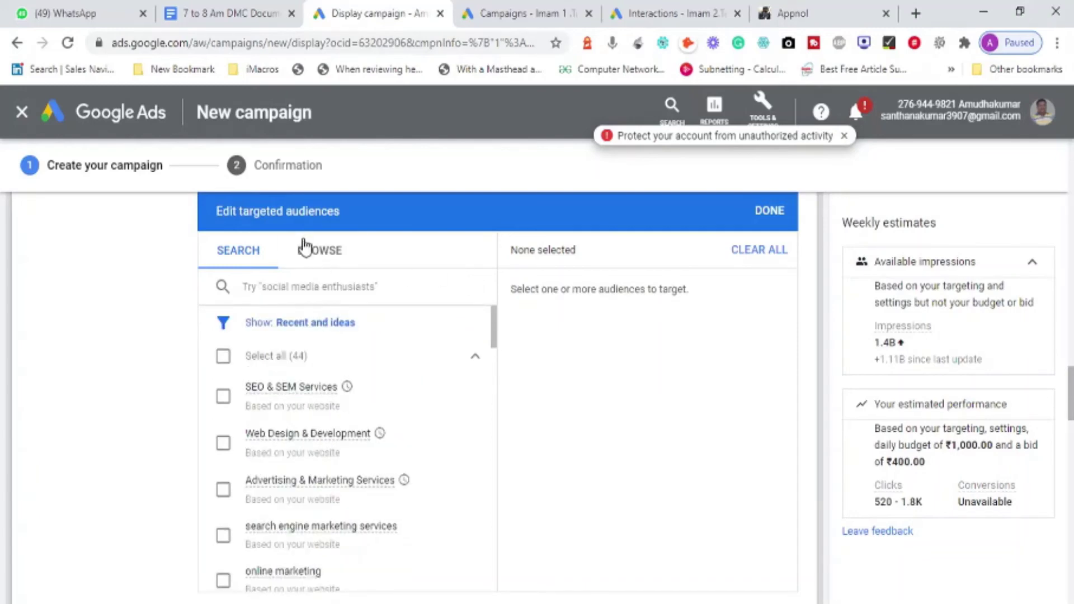
Browse the Who they are detailed demographics and expand Parental Status down to the Parents age-group options.
{"action": "left_click", "coordinate": [327, 261]}
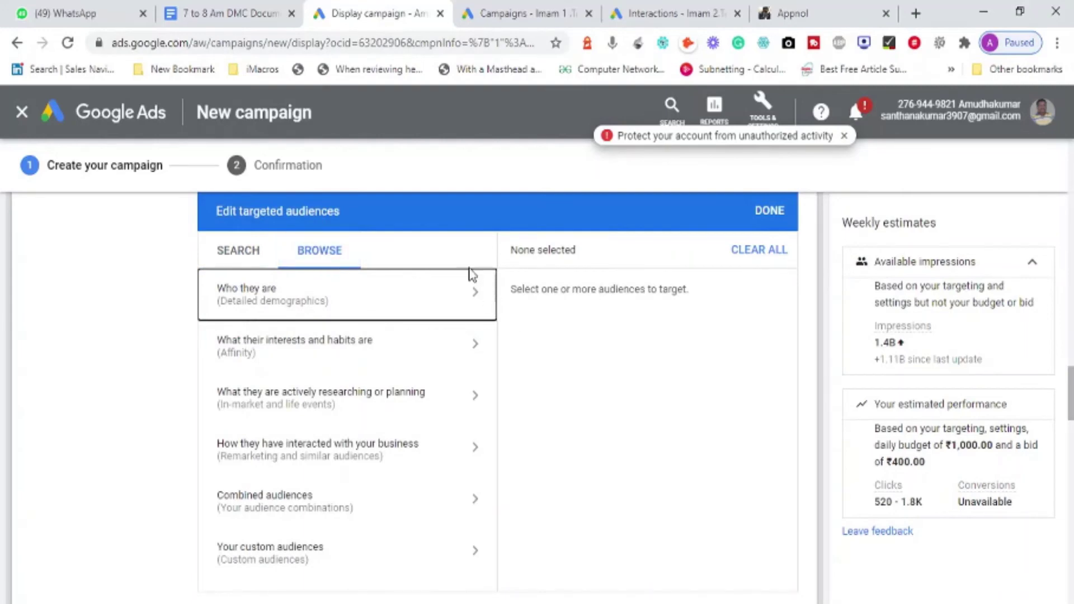
{"action": "left_click", "coordinate": [480, 303]}
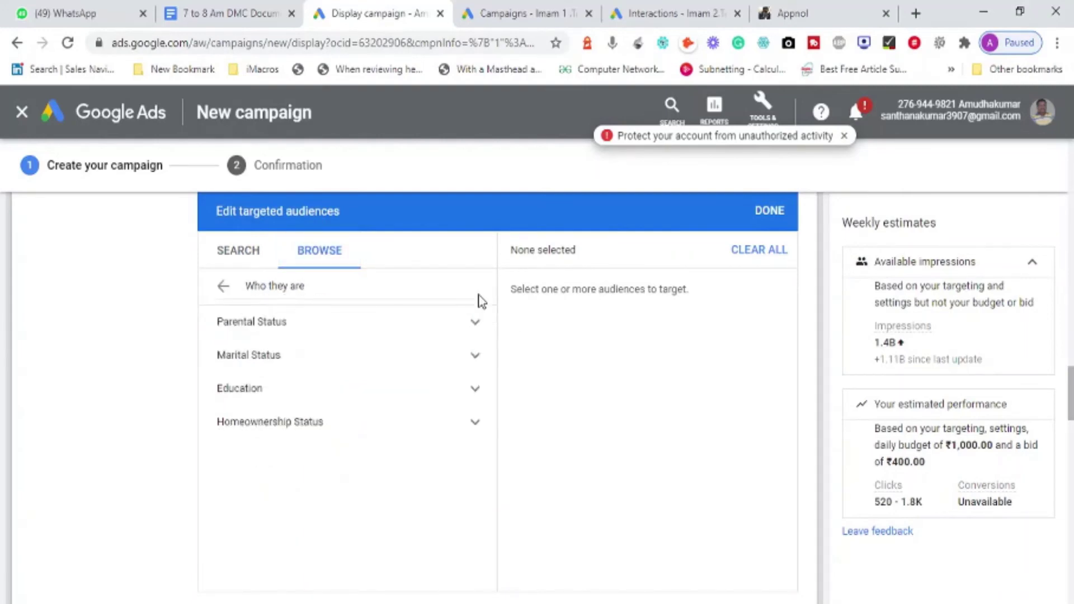
{"action": "left_click", "coordinate": [477, 329]}
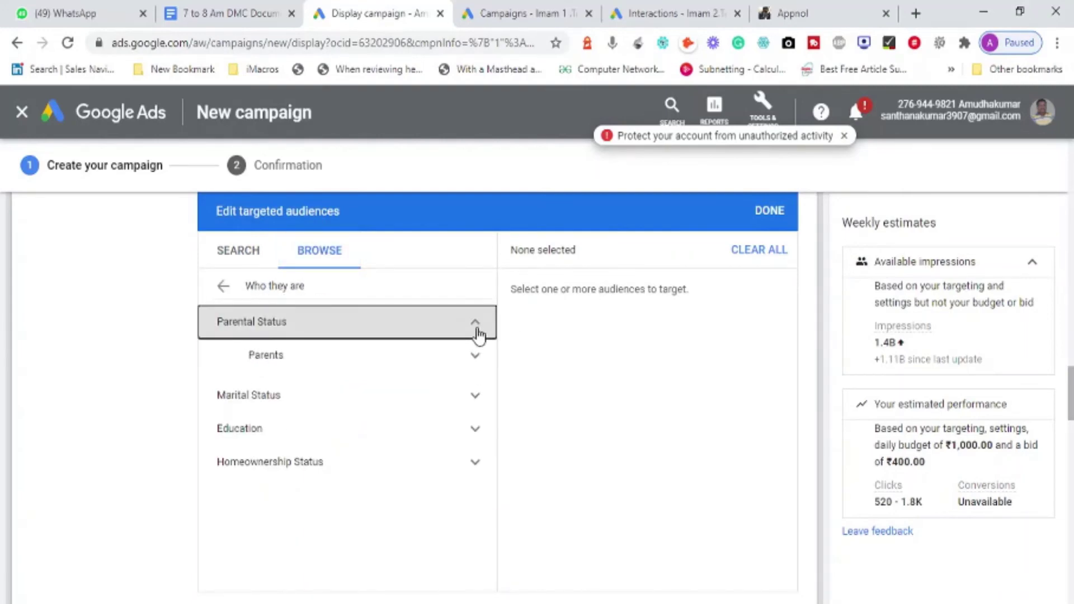
{"action": "left_click", "coordinate": [475, 363]}
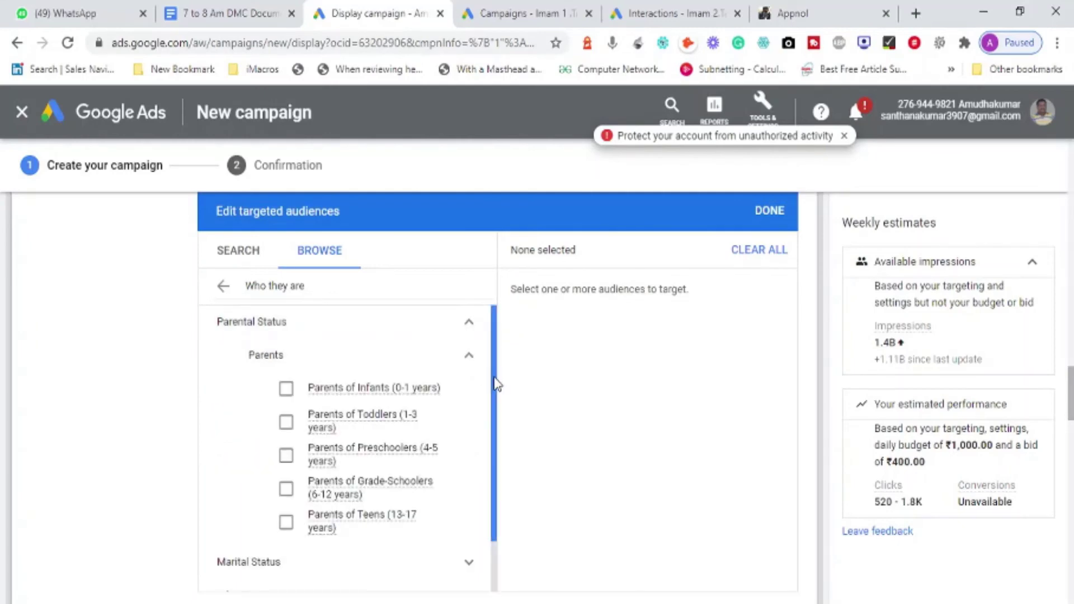
{"action": "left_click_drag", "start_coordinate": [494, 377], "coordinate": [498, 403]}
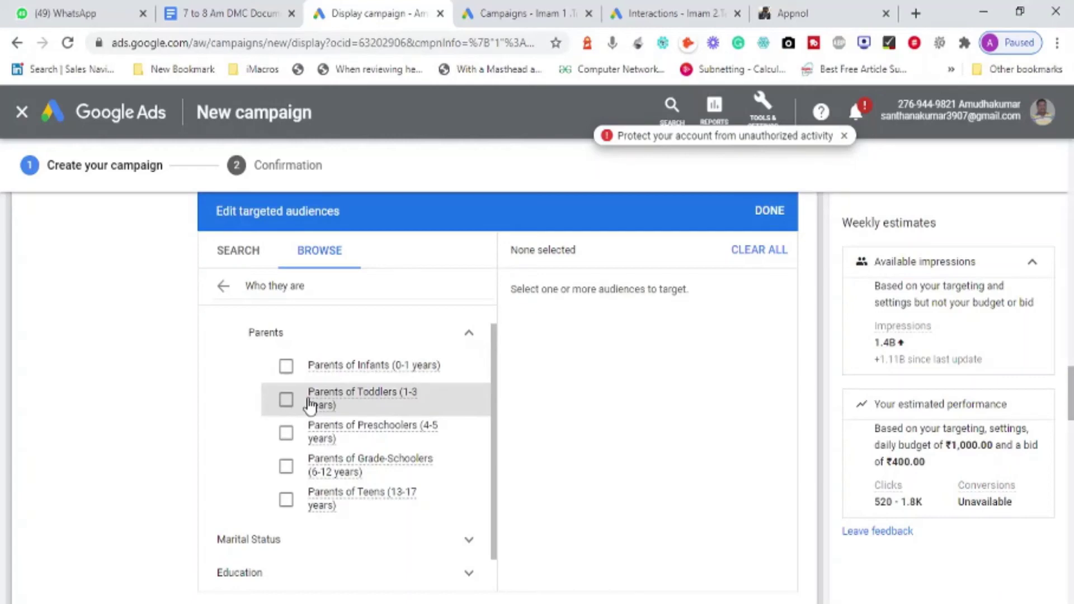
Try targeting Parents of Preschoolers (4-5 years) and Parents of Toddlers (1-3 years), and deselect both again.
{"action": "left_click", "coordinate": [286, 432]}
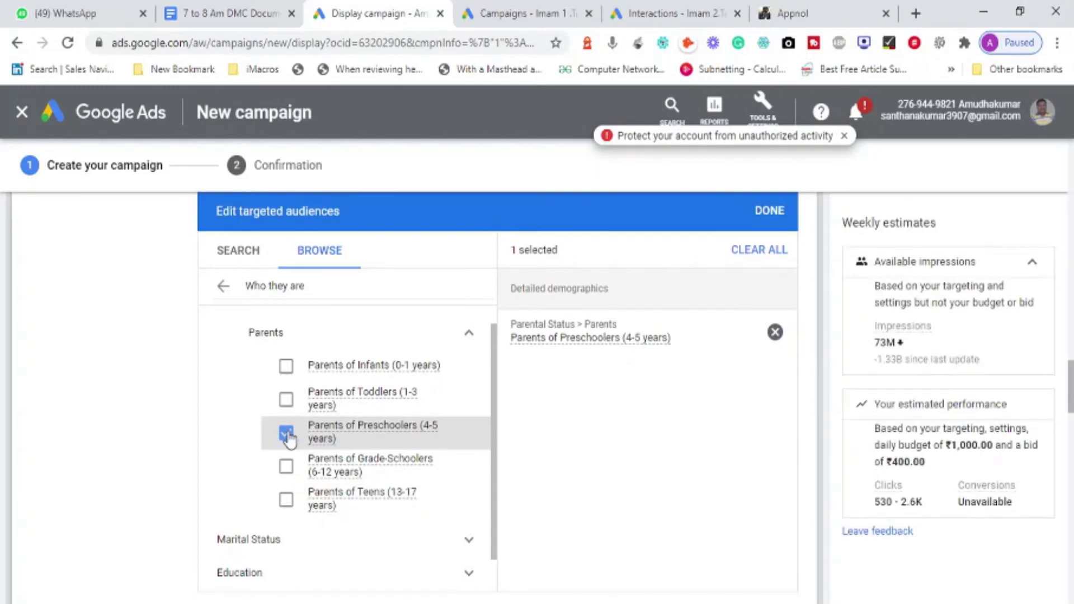
{"action": "left_click", "coordinate": [287, 400]}
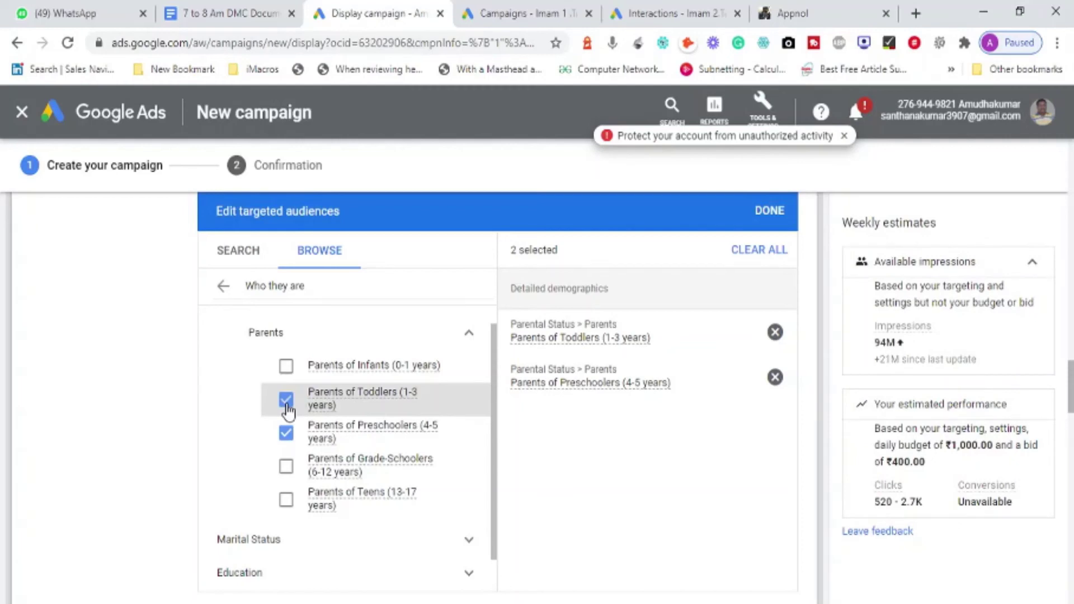
{"action": "left_click", "coordinate": [287, 403]}
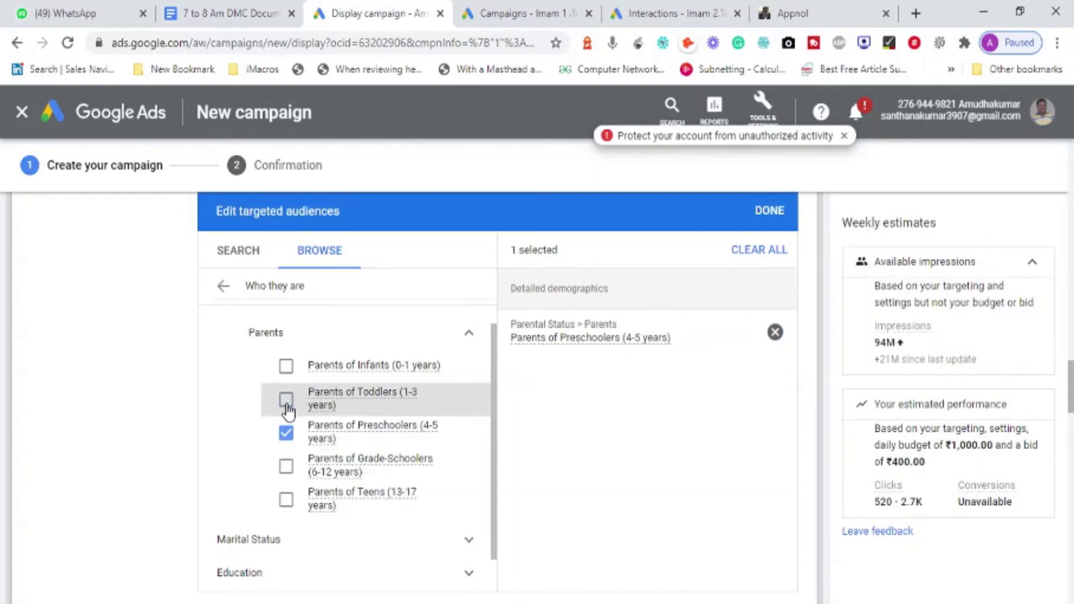
{"action": "left_click", "coordinate": [287, 435]}
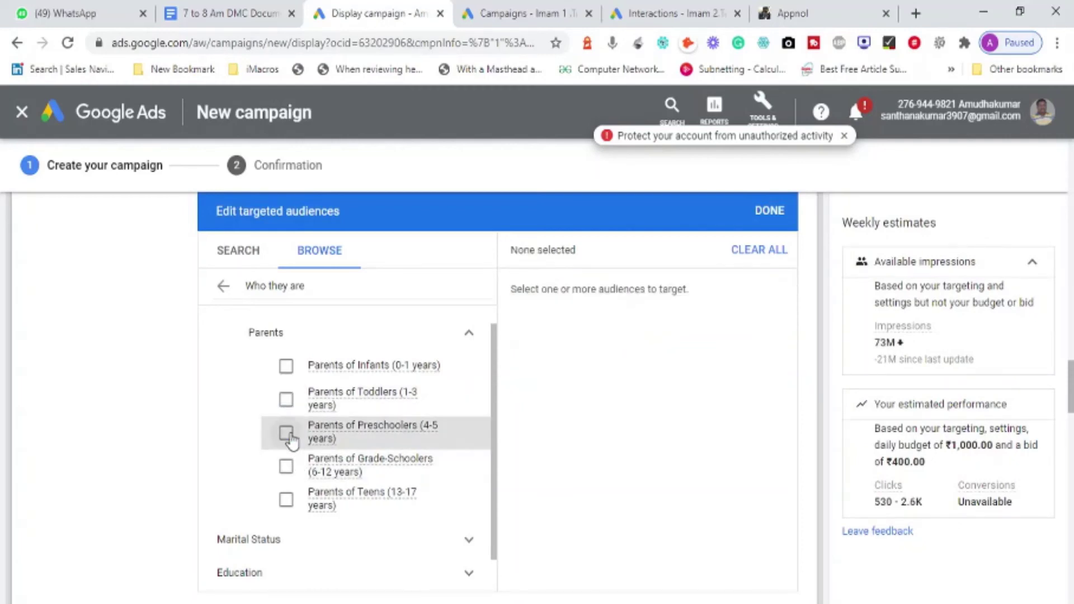
Collapse the Parents options and examine the Marital Status choices, collapsing that section as well.
{"action": "left_click", "coordinate": [472, 343]}
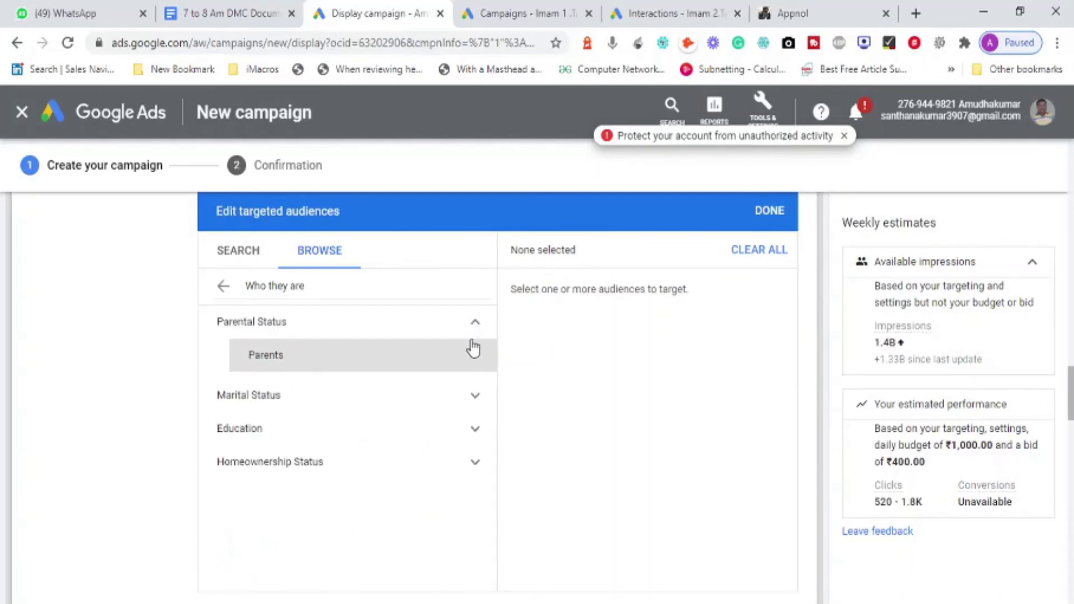
{"action": "left_click", "coordinate": [478, 396]}
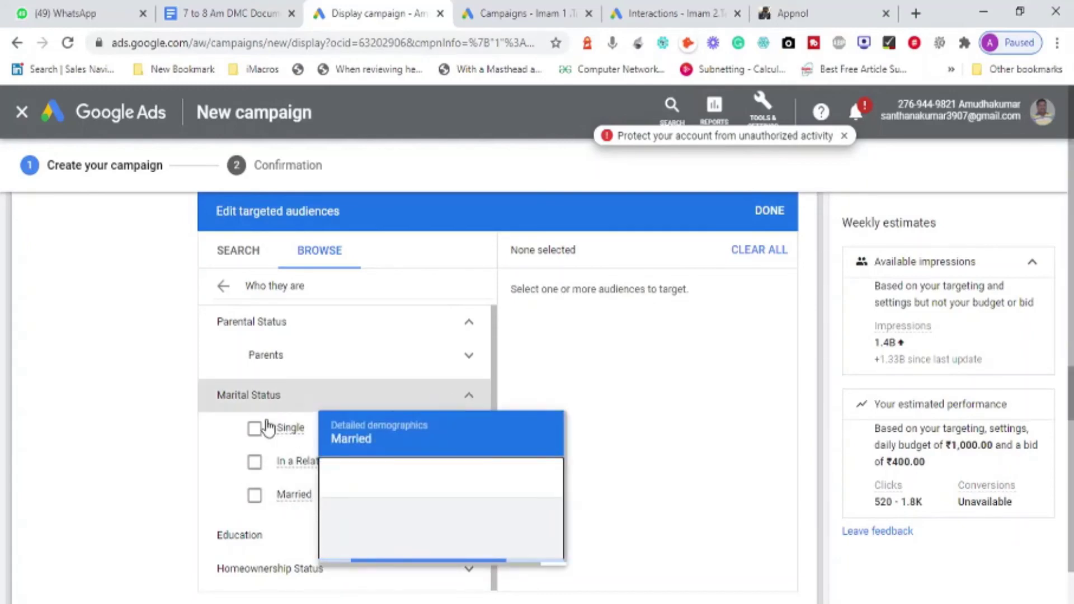
{"action": "left_click", "coordinate": [473, 399]}
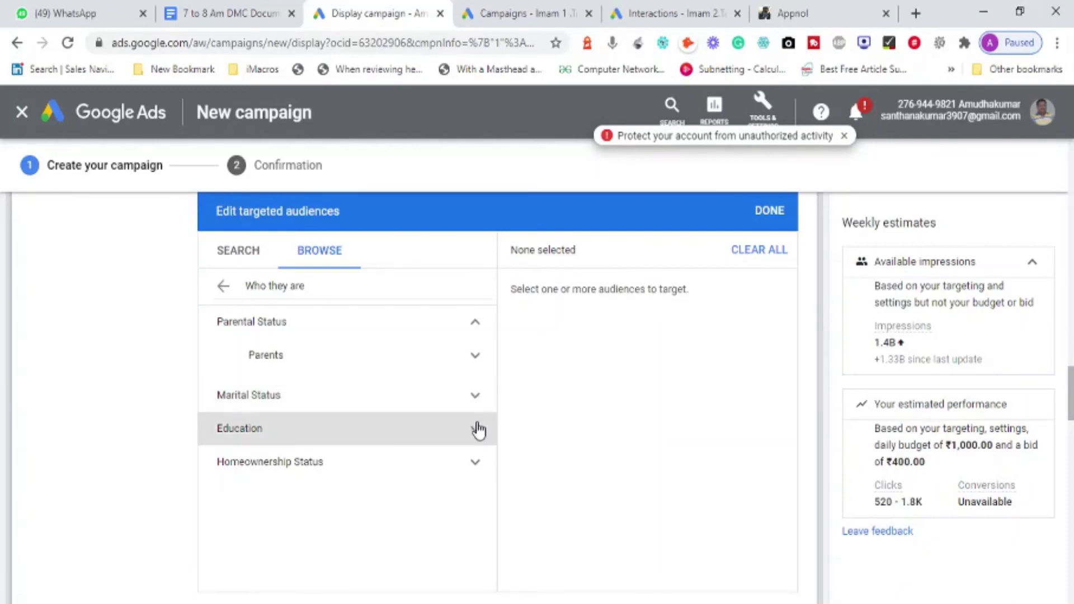
Examine the Education options, including Highest Level of Educational Attainment, and collapse the section.
{"action": "left_click", "coordinate": [477, 431]}
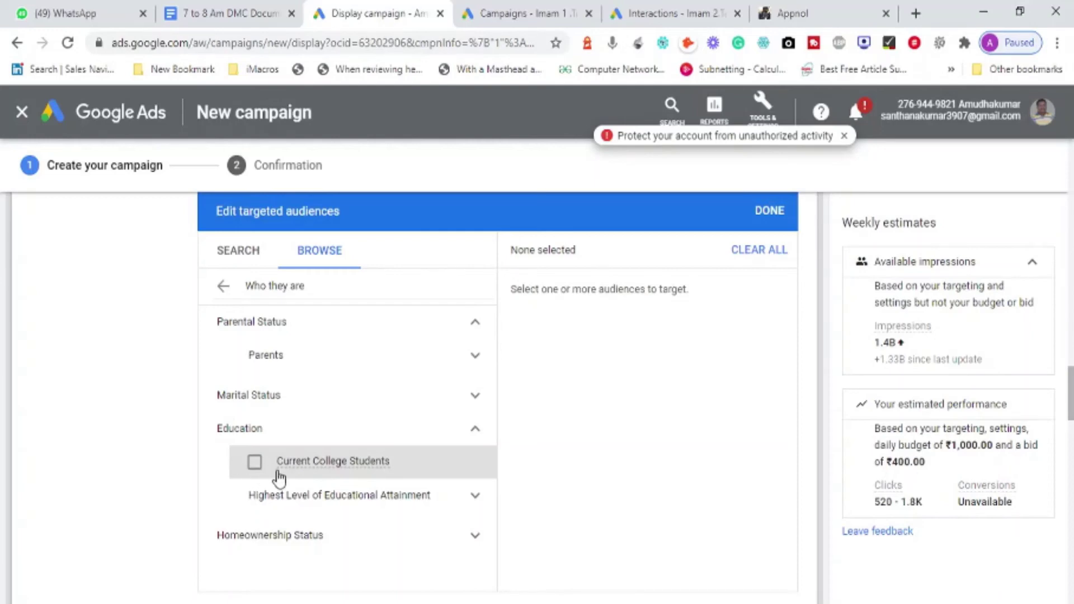
{"action": "left_click", "coordinate": [476, 497]}
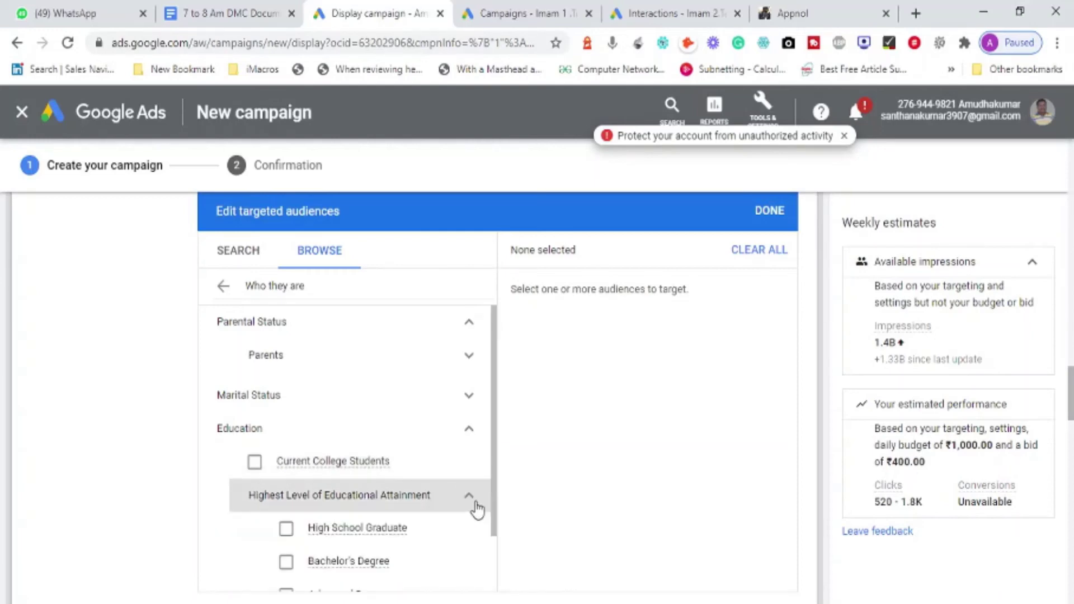
{"action": "left_click_drag", "start_coordinate": [496, 456], "coordinate": [498, 517]}
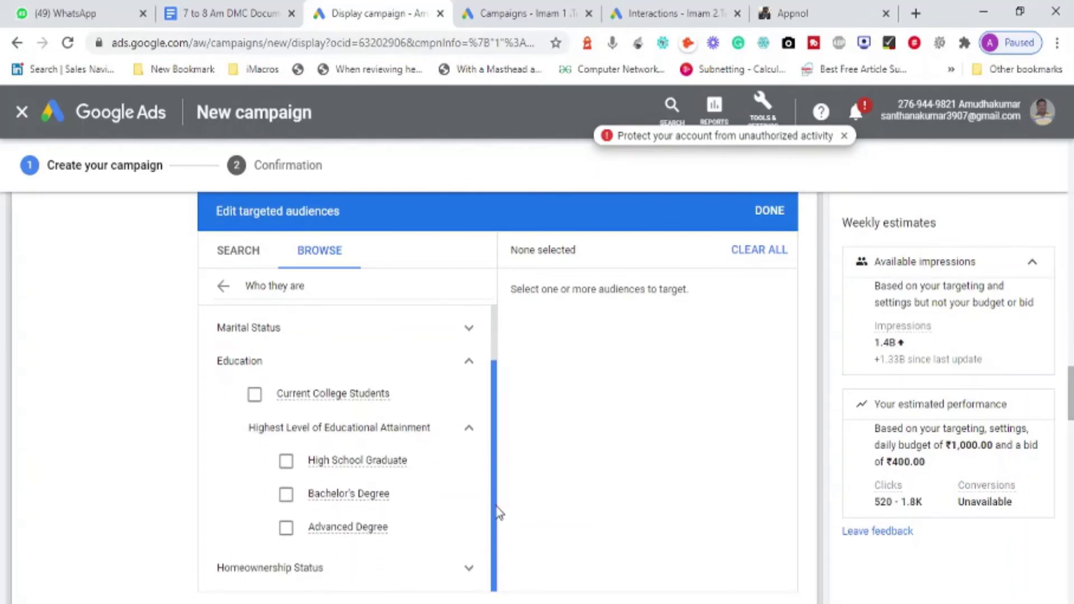
{"action": "left_click", "coordinate": [463, 363]}
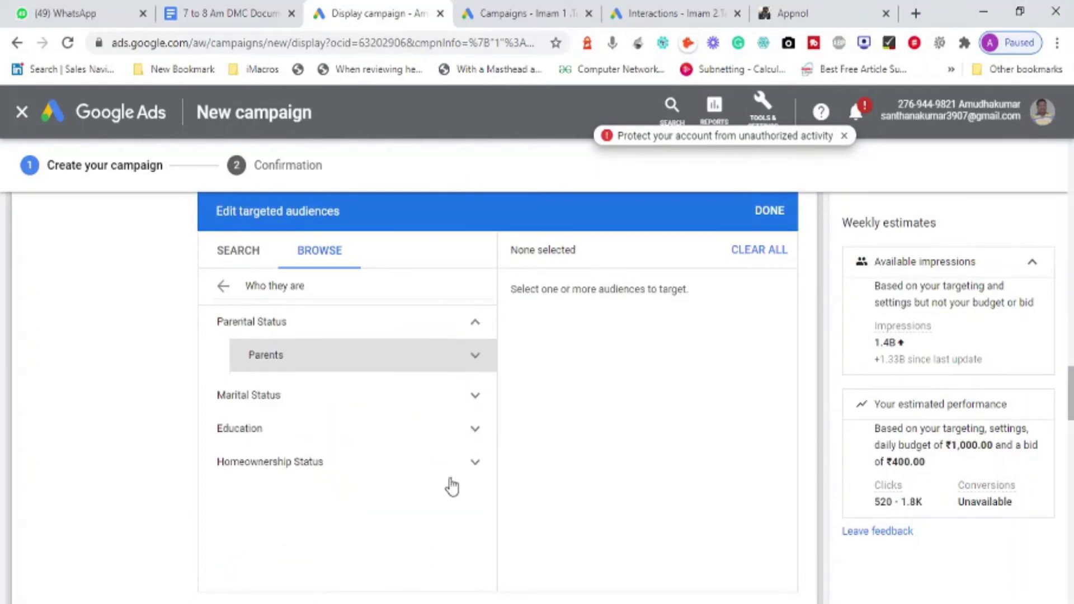
Check the Homeownership Status options, collapse them and return to the list of audience categories.
{"action": "left_click", "coordinate": [482, 478]}
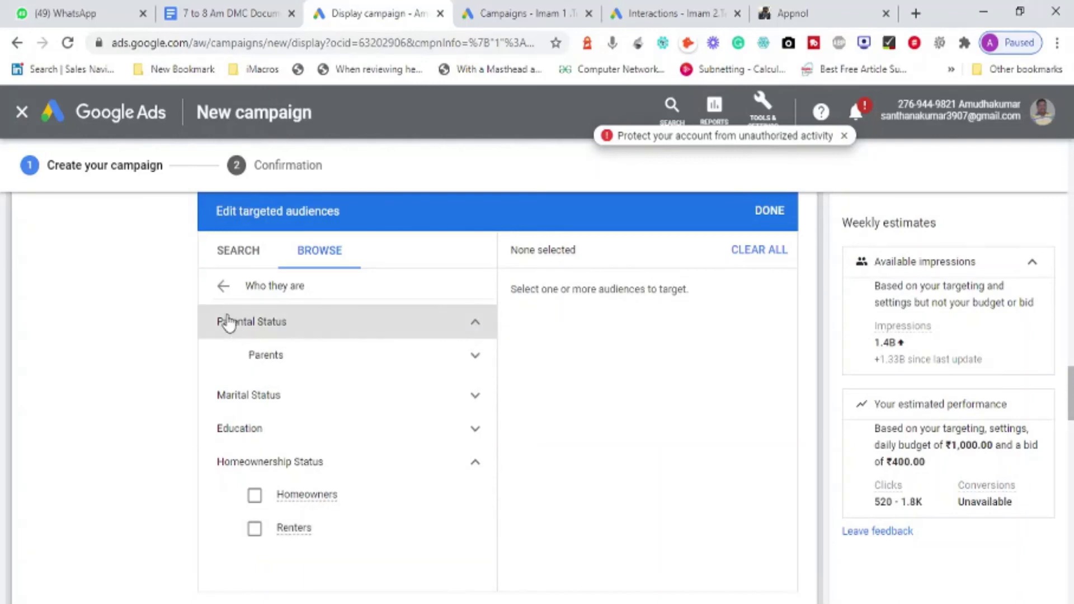
{"action": "left_click", "coordinate": [477, 466]}
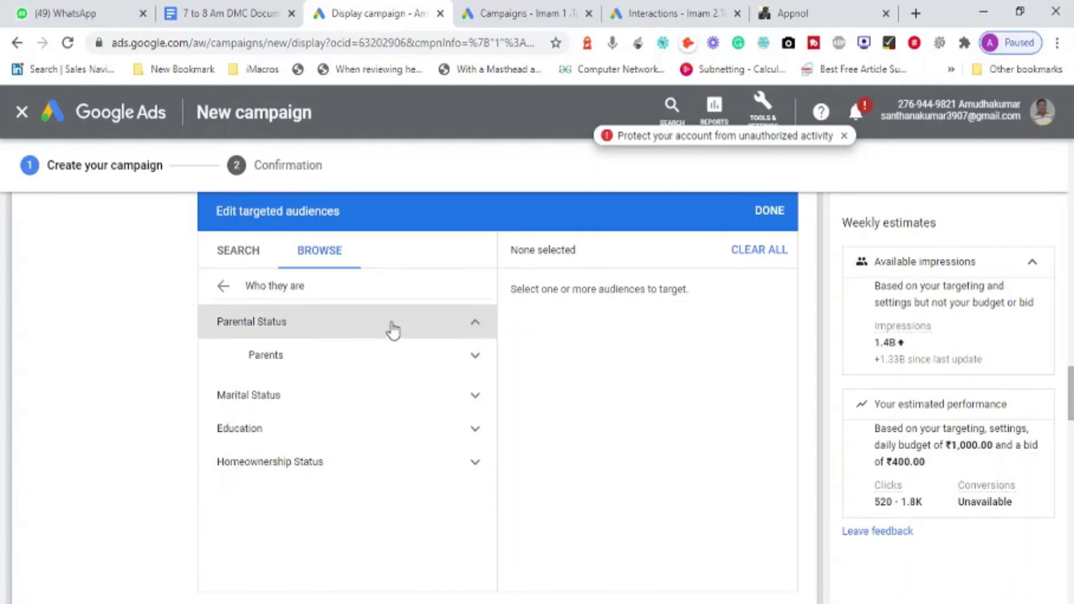
{"action": "left_click", "coordinate": [222, 286]}
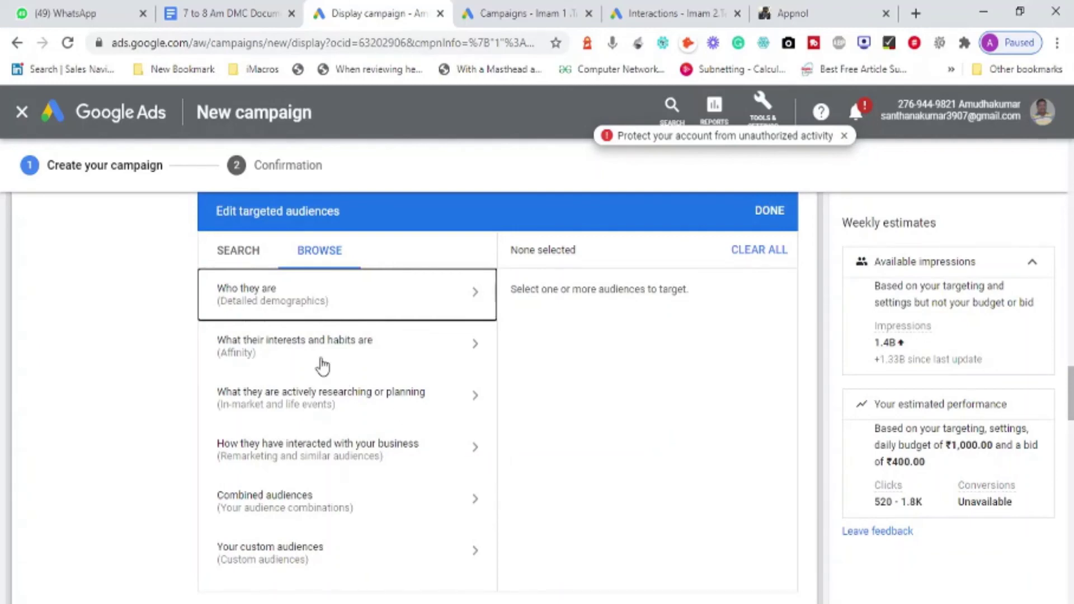
Look through the interests and habits (Affinity) category, checking the auto-created custom affinity audiences, and return to the audience categories.
{"action": "left_click", "coordinate": [293, 353]}
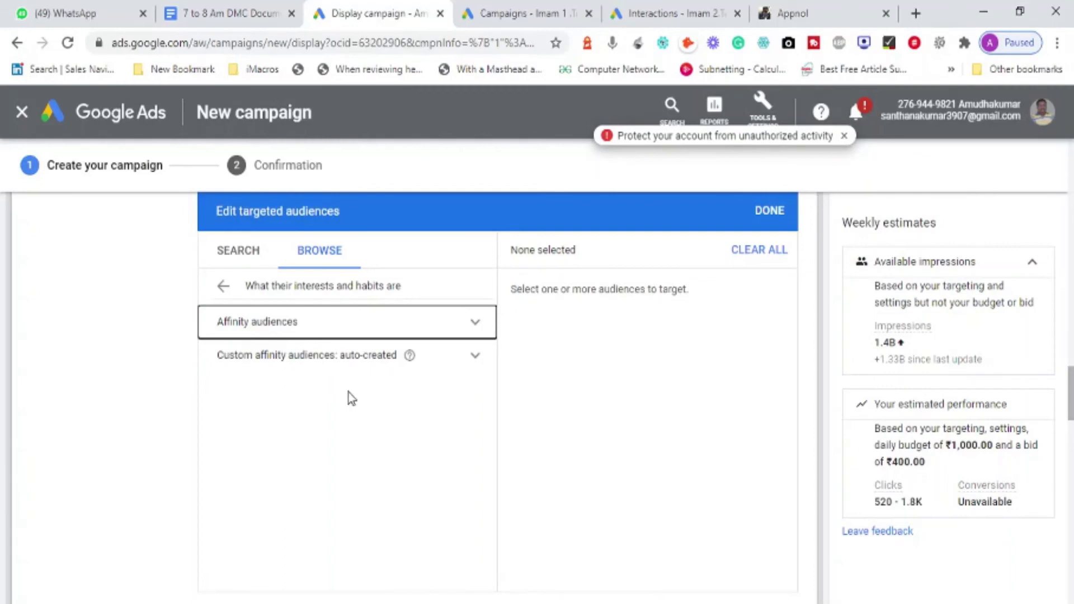
{"action": "left_click", "coordinate": [473, 358]}
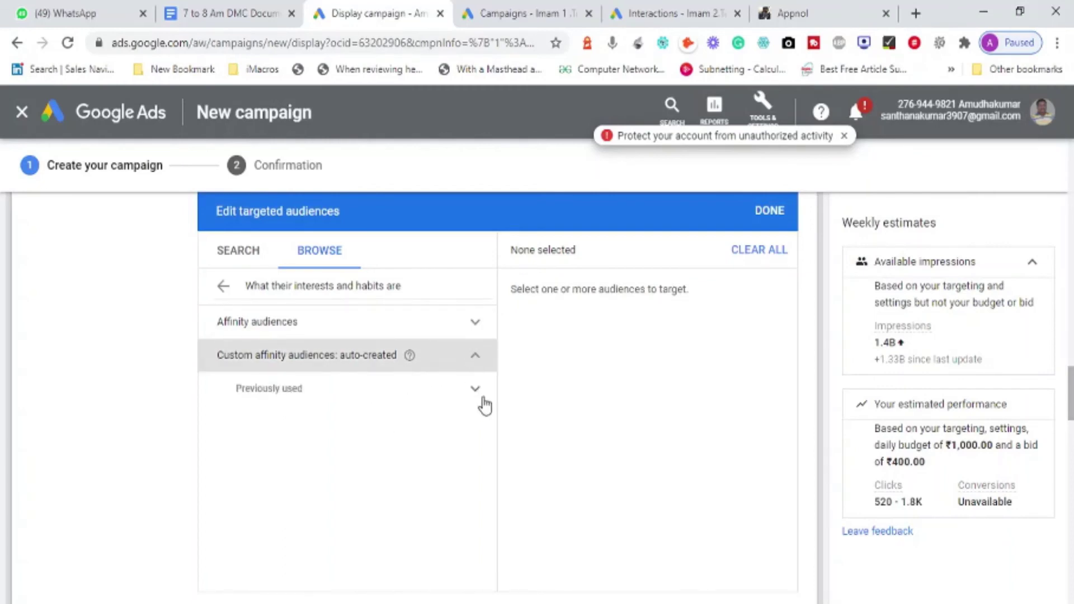
{"action": "left_click", "coordinate": [474, 361]}
{"action": "left_click", "coordinate": [223, 288]}
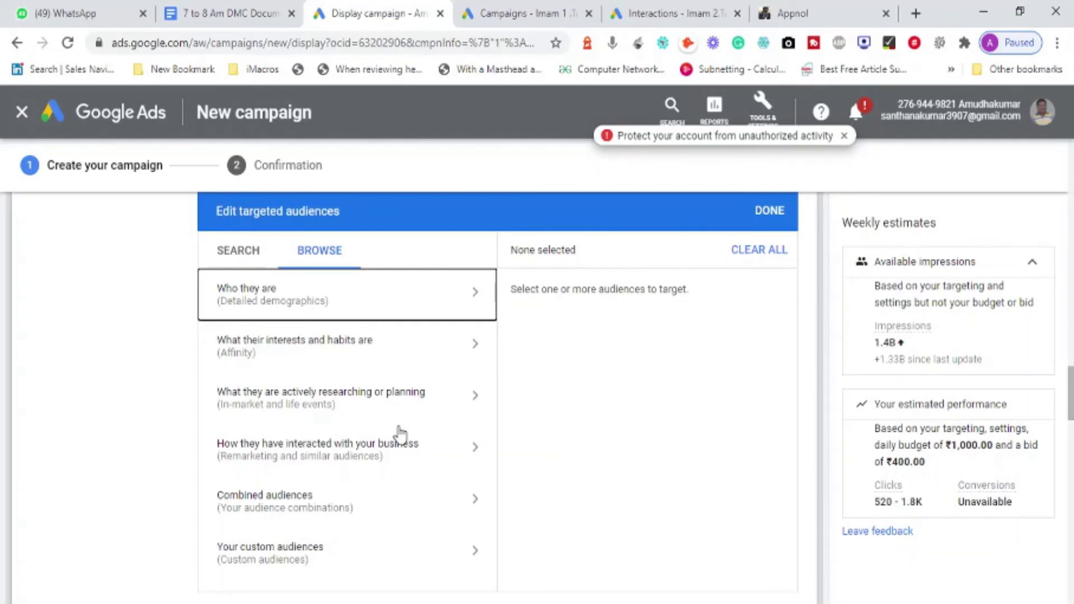
Browse the Life events audiences under What they are actively researching or planning, check the Moving options, and collapse the section.
{"action": "left_click", "coordinate": [373, 404]}
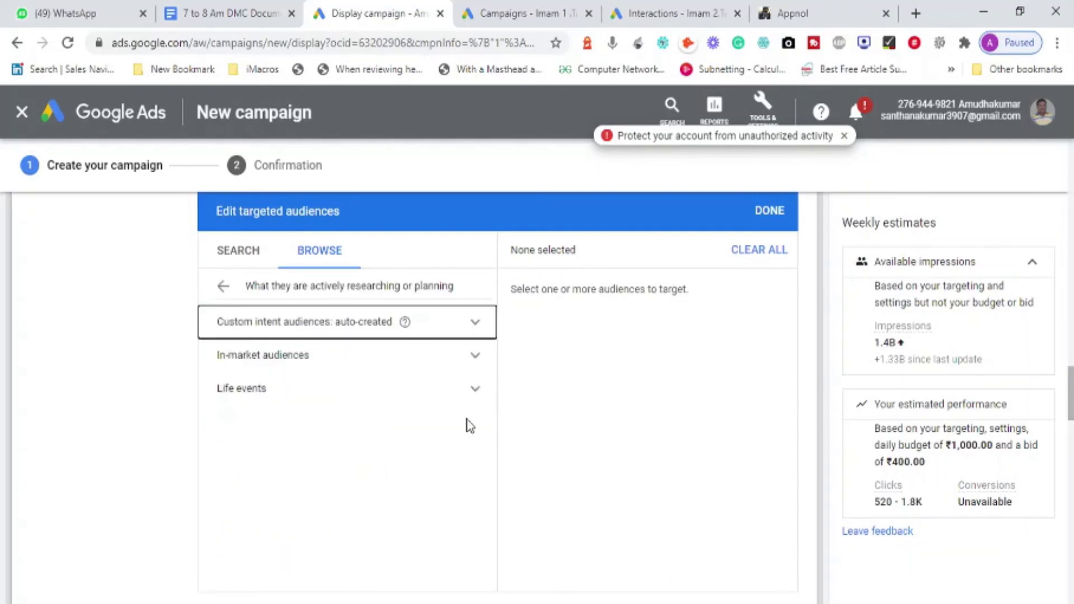
{"action": "left_click", "coordinate": [476, 390]}
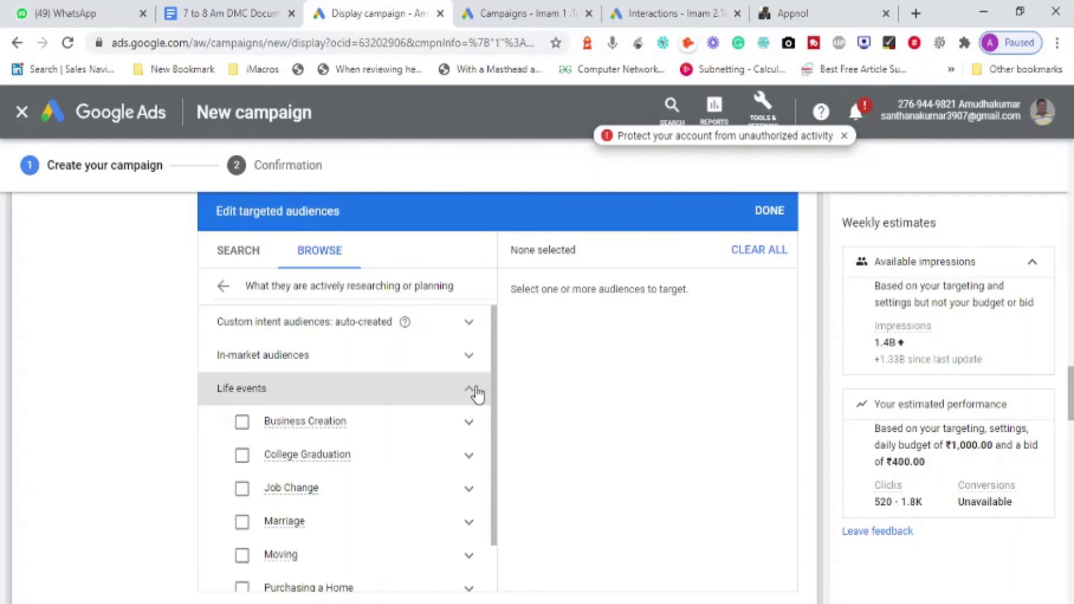
{"action": "left_click_drag", "start_coordinate": [496, 401], "coordinate": [496, 434]}
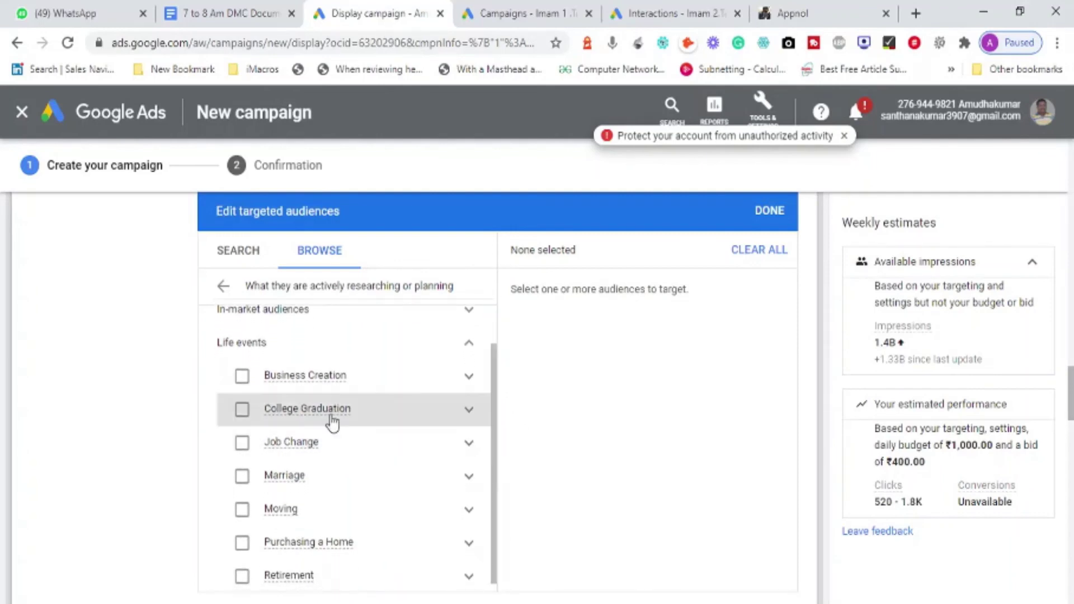
{"action": "mouse_move", "coordinate": [299, 412]}
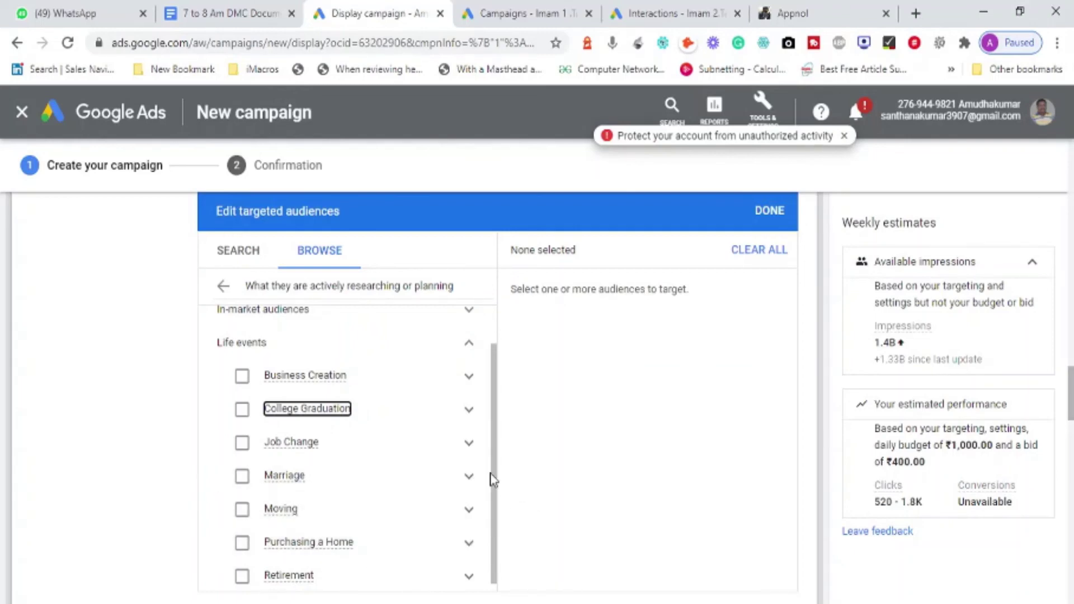
{"action": "scroll", "coordinate": [496, 474], "scroll_direction": "down", "scroll_amount": 1}
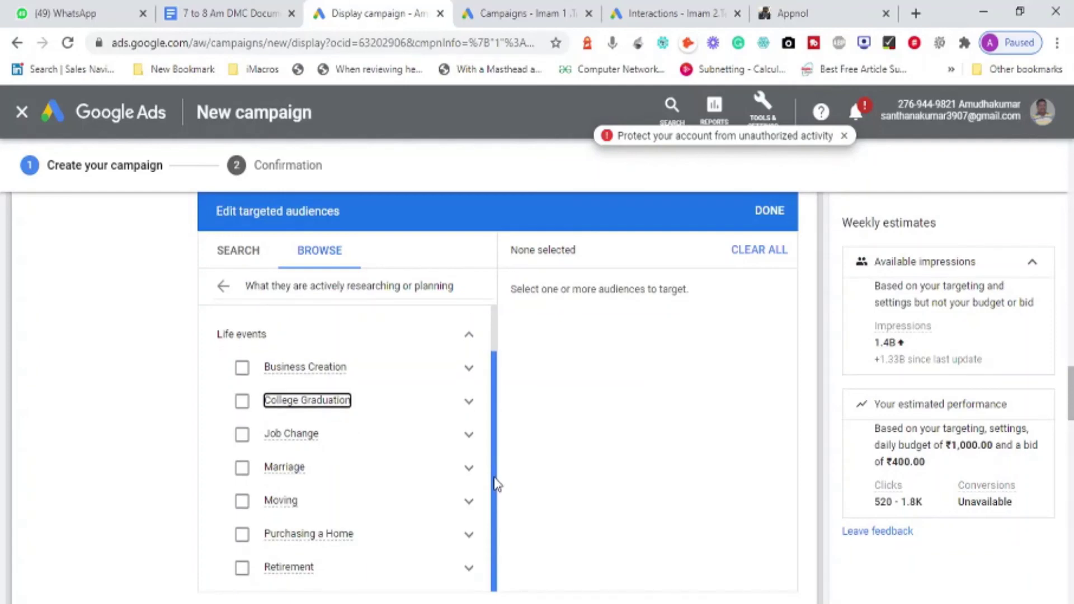
{"action": "left_click", "coordinate": [470, 502]}
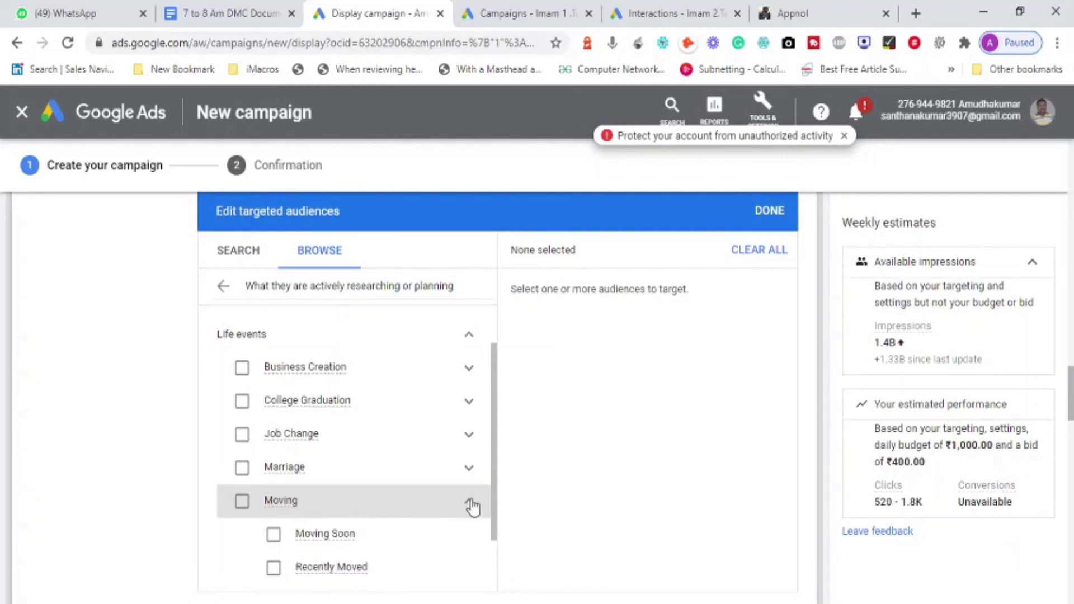
{"action": "left_click", "coordinate": [471, 506]}
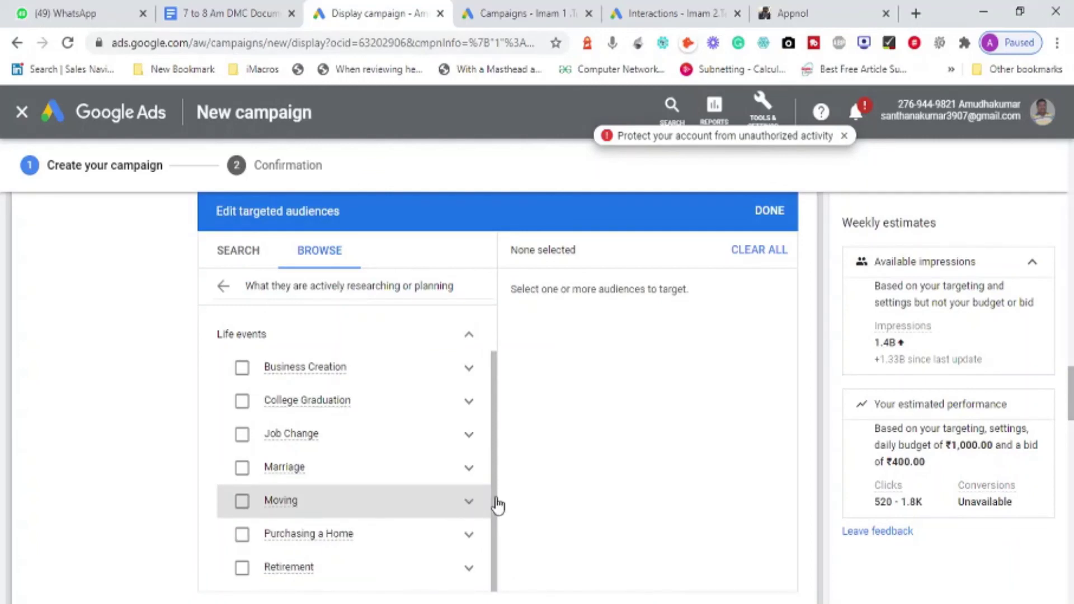
{"action": "left_click_drag", "start_coordinate": [498, 506], "coordinate": [496, 446]}
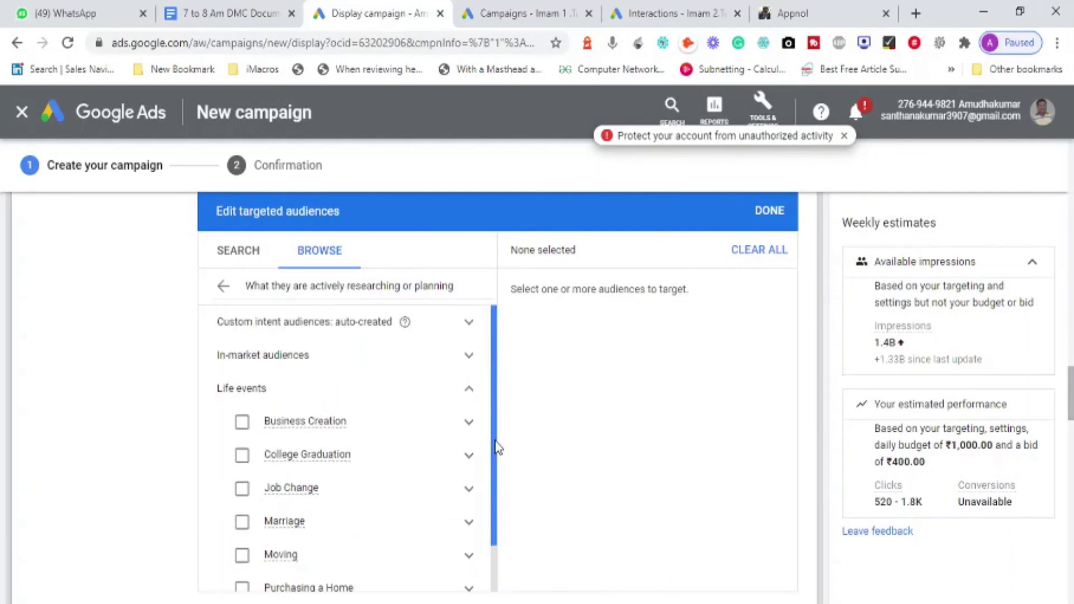
{"action": "left_click", "coordinate": [469, 392]}
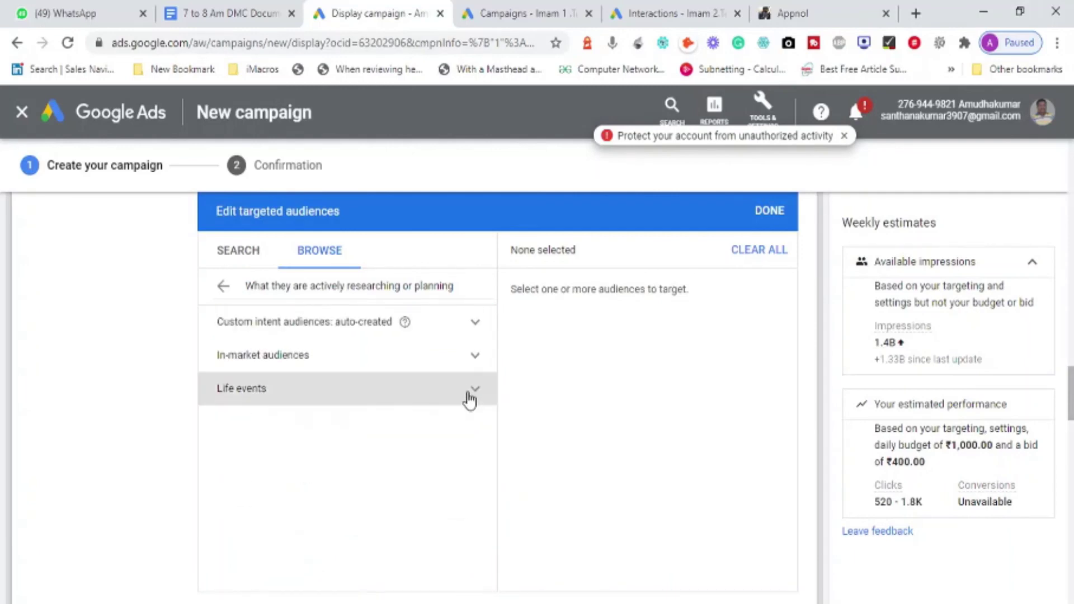
Check the auto-created custom intent audiences, briefly revisit the Who they are category, and return to the audience categories.
{"action": "left_click", "coordinate": [380, 316]}
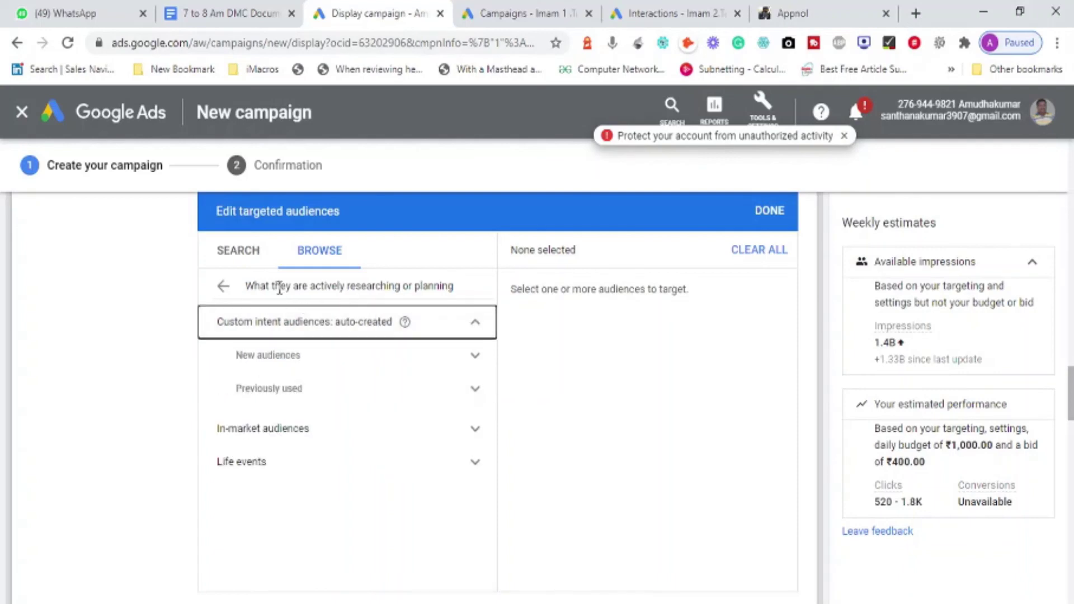
{"action": "left_click", "coordinate": [223, 287]}
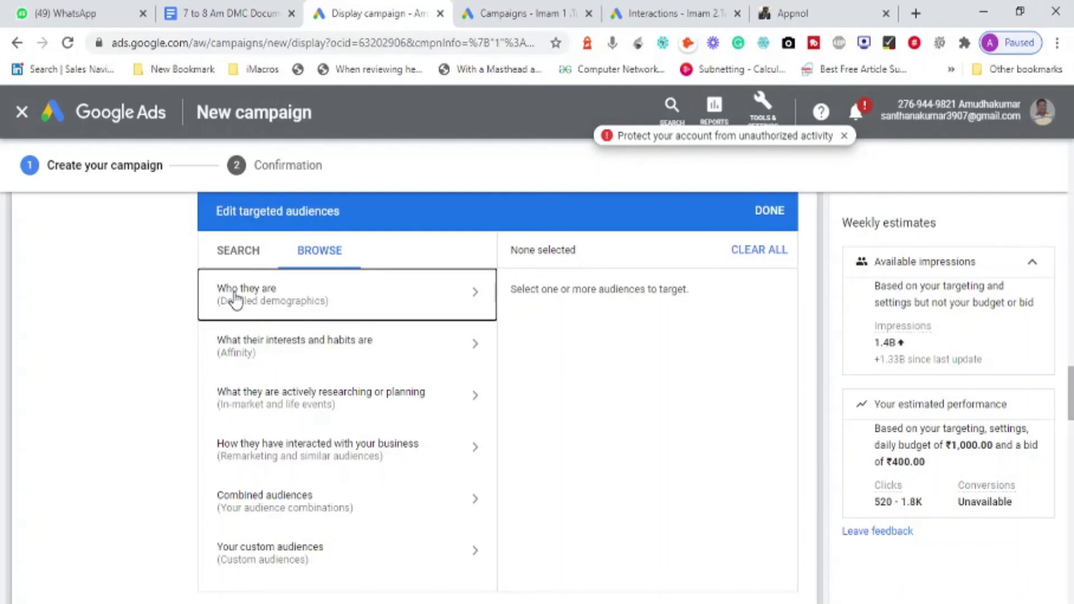
{"action": "left_click", "coordinate": [235, 301]}
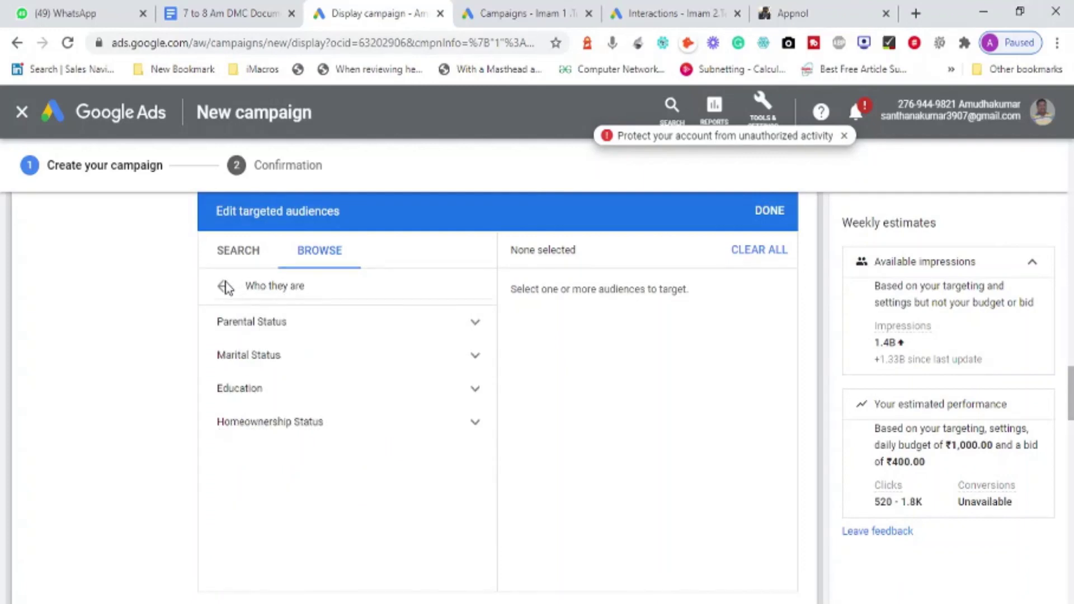
{"action": "left_click", "coordinate": [224, 286]}
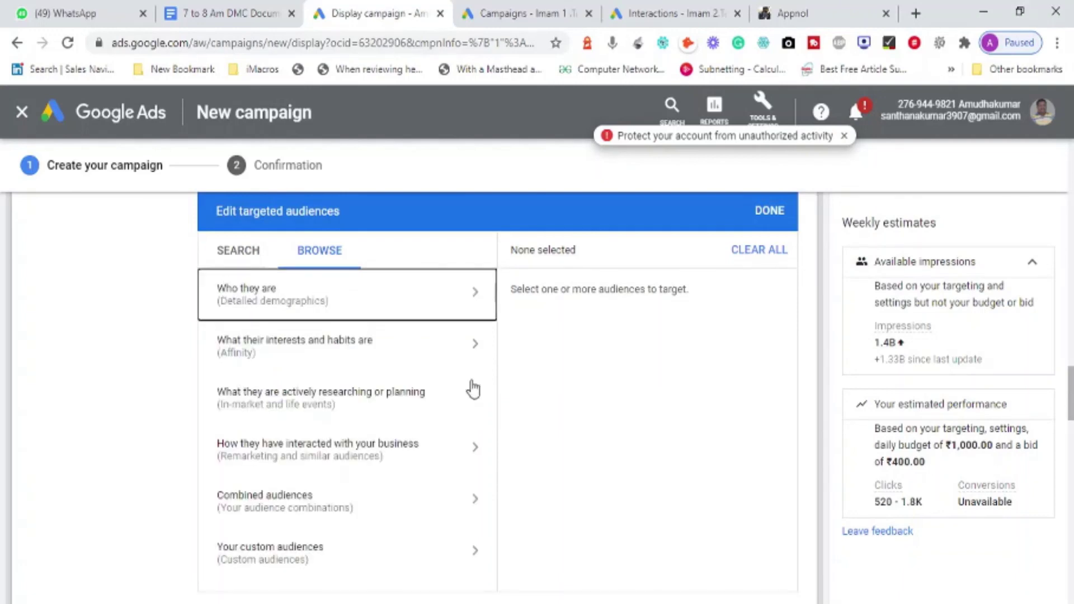
Target the previously used custom affinity audience social media marketing services and save the targeted audiences.
{"action": "left_click", "coordinate": [358, 358]}
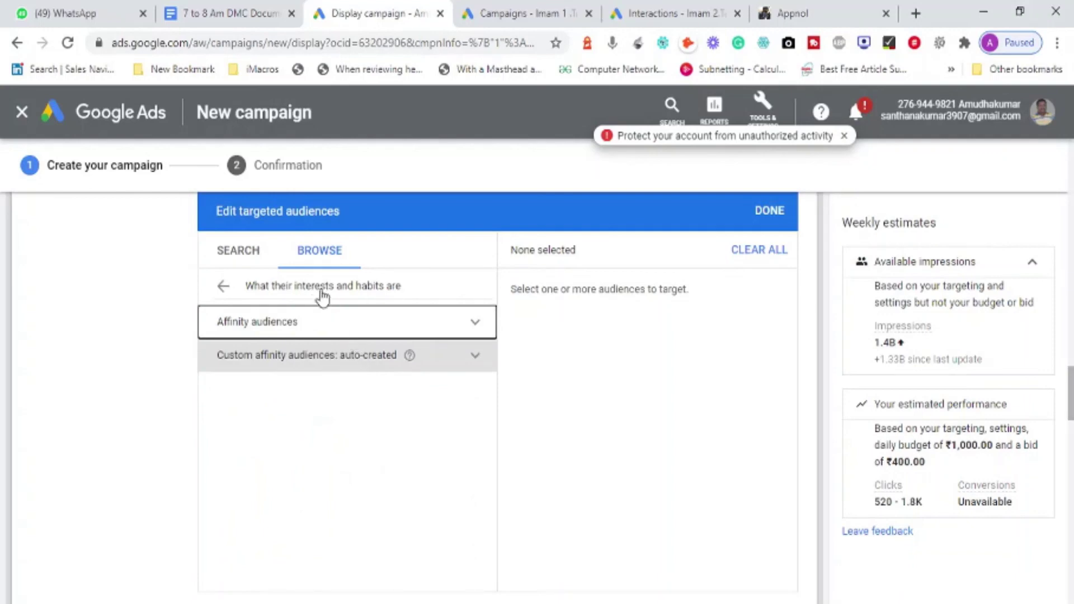
{"action": "left_click", "coordinate": [322, 372]}
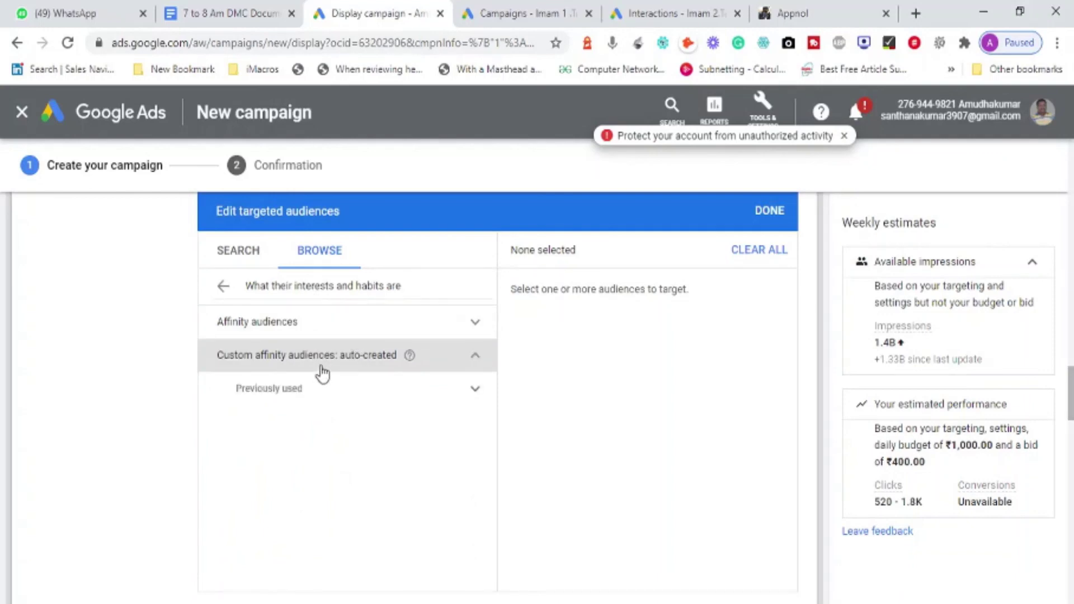
{"action": "left_click", "coordinate": [333, 396]}
{"action": "left_click", "coordinate": [273, 422]}
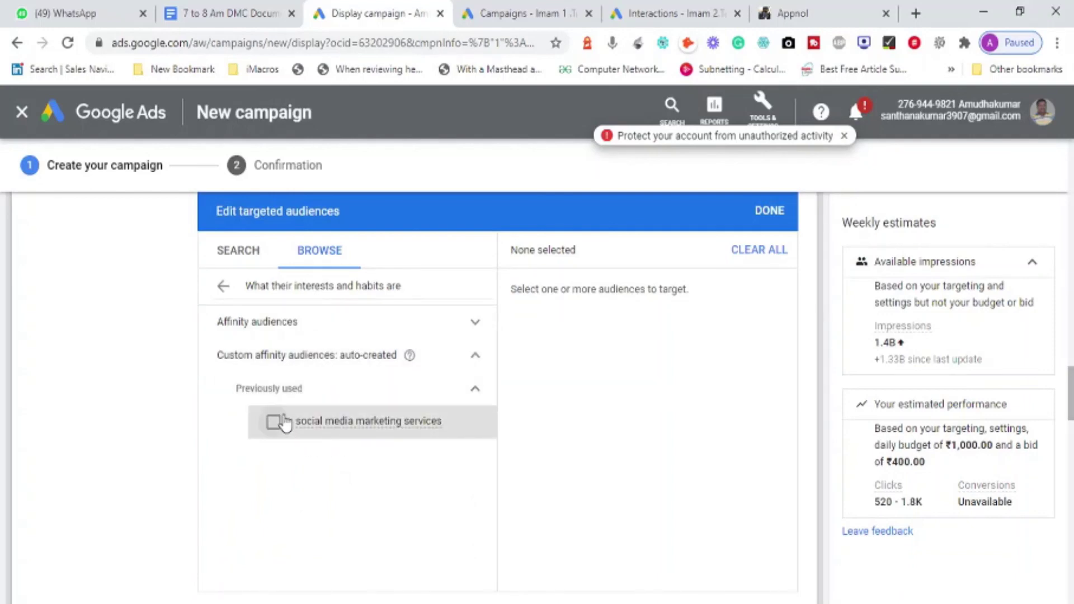
{"action": "left_click", "coordinate": [770, 212]}
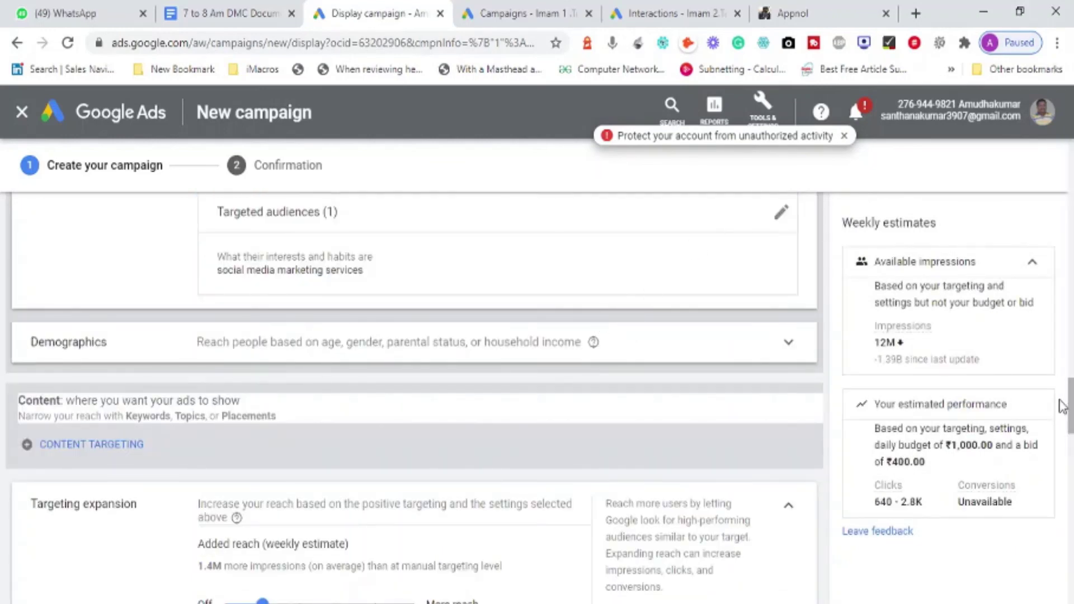
Exclude the age groups 45 - 54, 55 - 64 and 65+ from the targeted demographics and save the selection.
{"action": "scroll", "coordinate": [1069, 406], "scroll_direction": "down", "scroll_amount": 1}
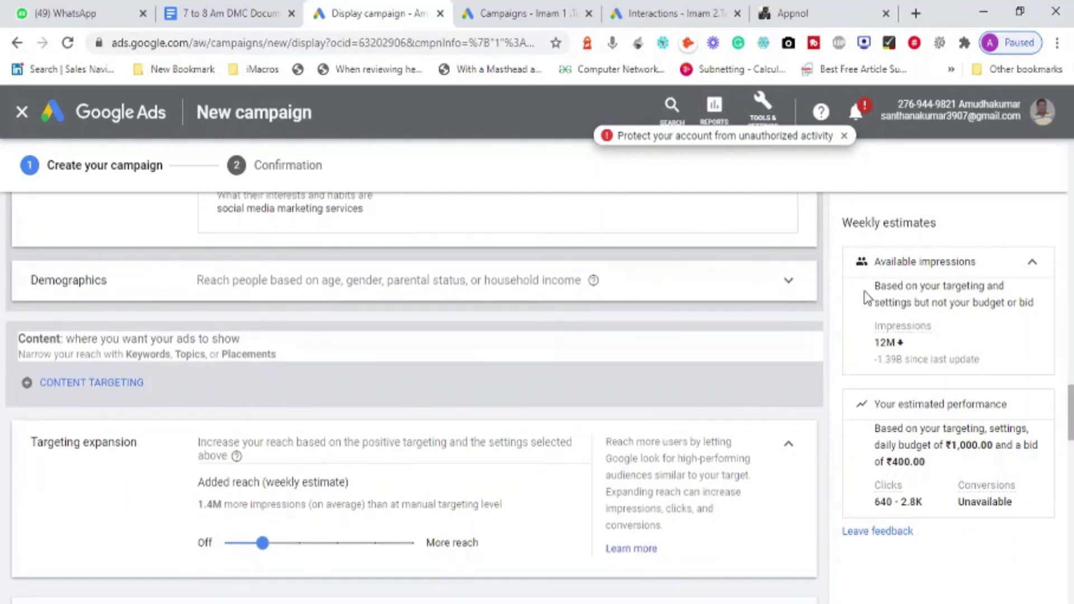
{"action": "left_click", "coordinate": [789, 283]}
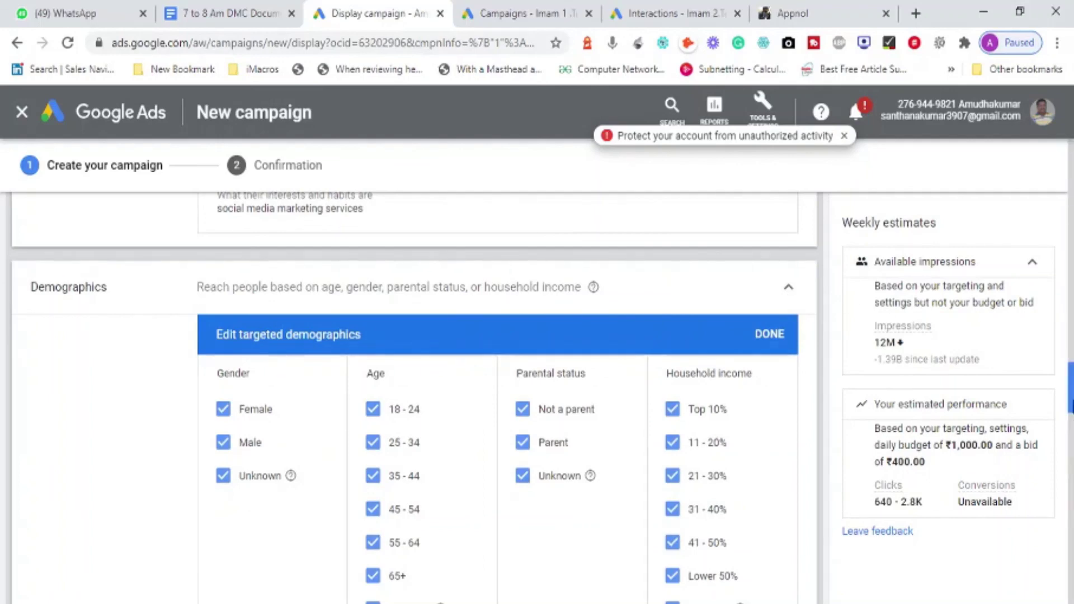
{"action": "left_click_drag", "start_coordinate": [1070, 404], "coordinate": [1070, 417]}
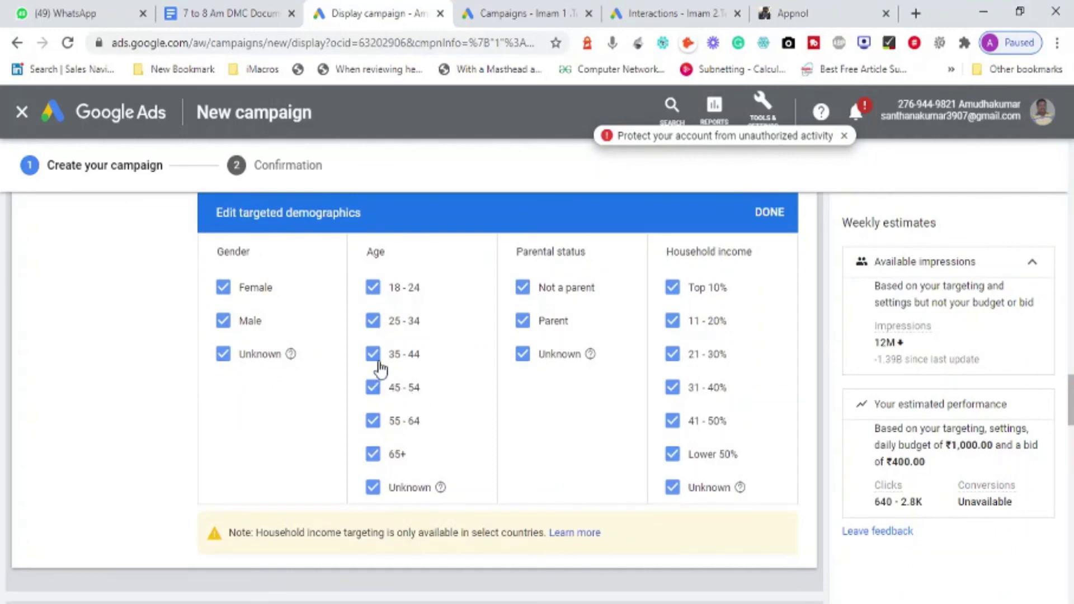
{"action": "left_click", "coordinate": [376, 389]}
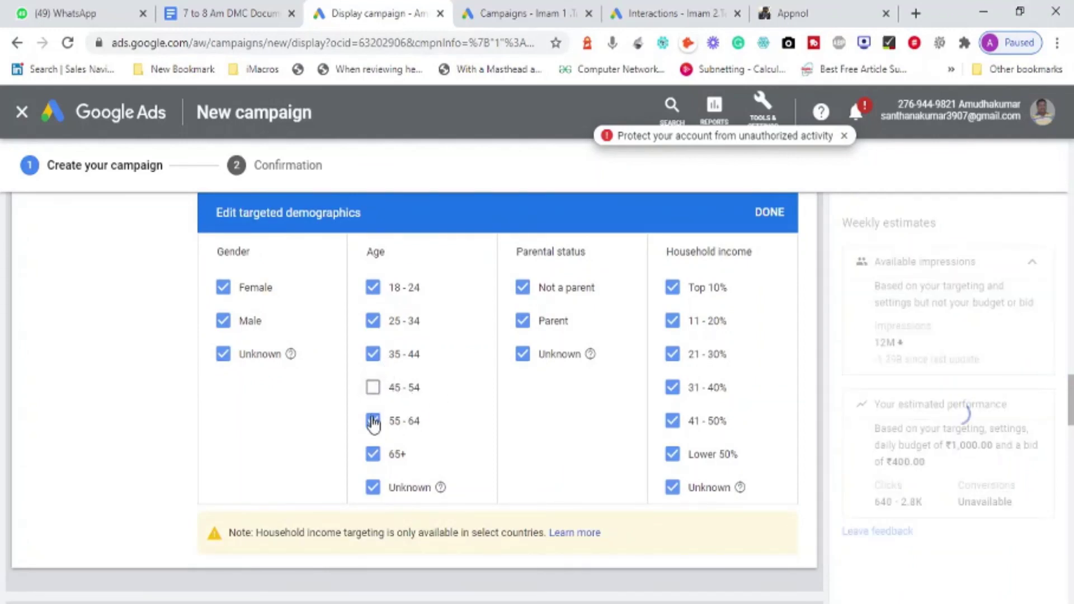
{"action": "left_click", "coordinate": [374, 423]}
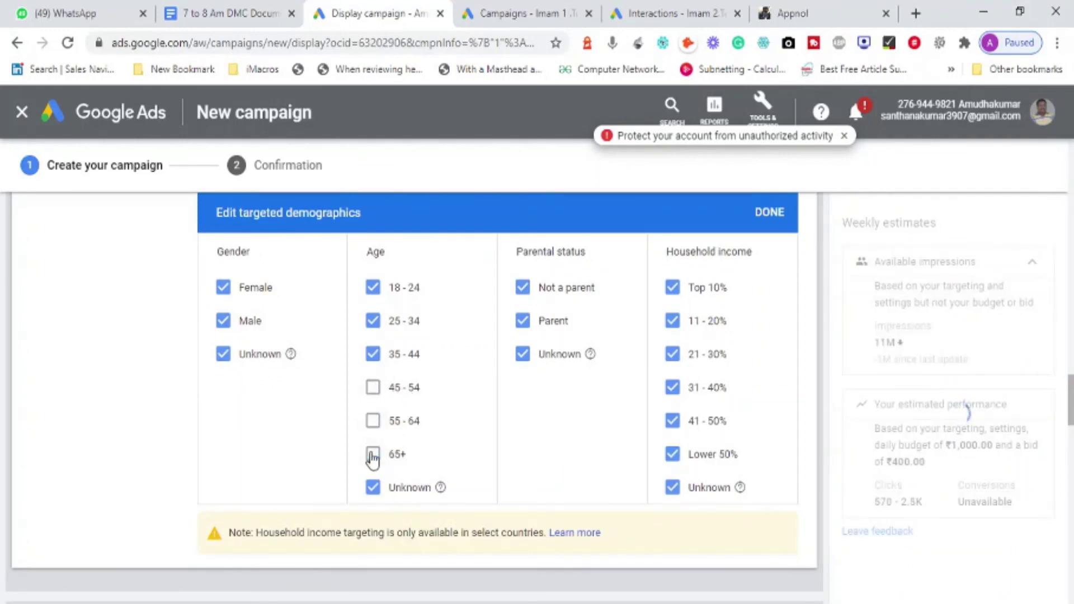
{"action": "left_click", "coordinate": [373, 454]}
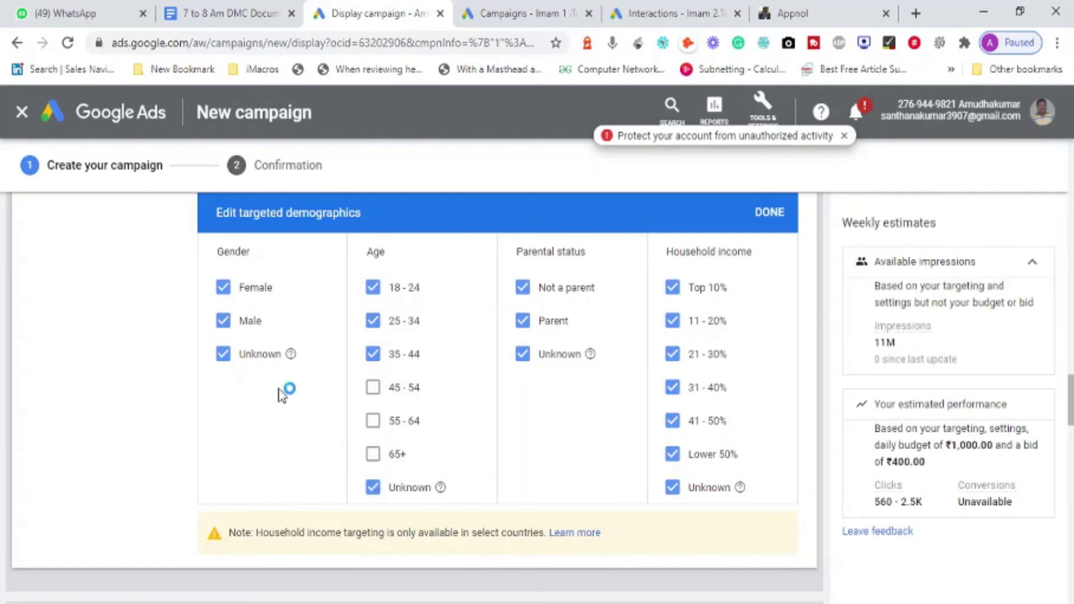
{"action": "left_click", "coordinate": [244, 297]}
{"action": "left_click", "coordinate": [767, 215]}
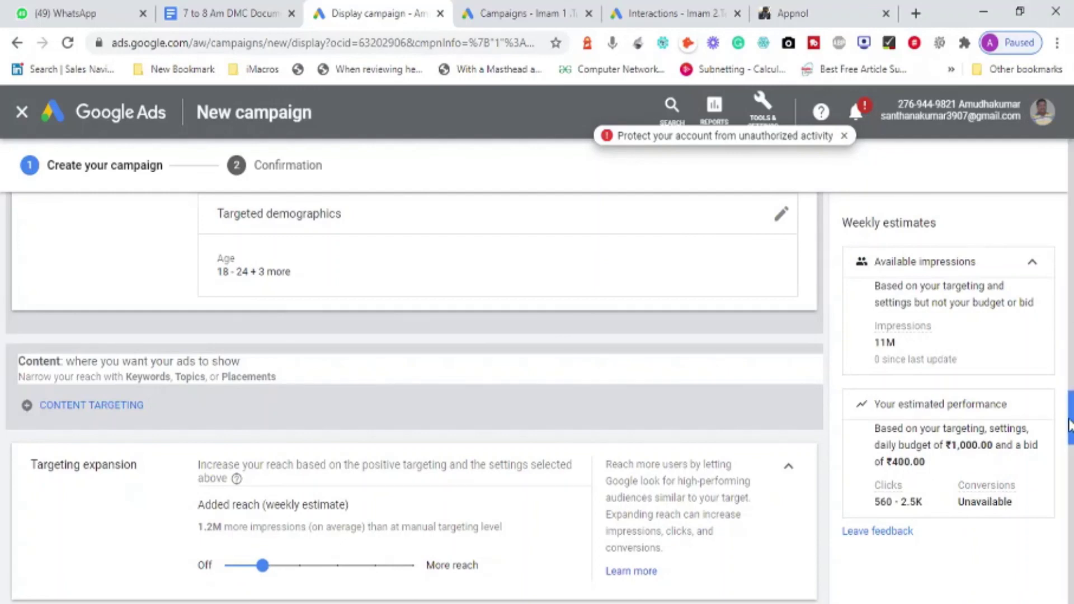
Set targeting expansion to the maximum reach and collapse its section.
{"action": "left_click_drag", "start_coordinate": [1070, 425], "coordinate": [1071, 455]}
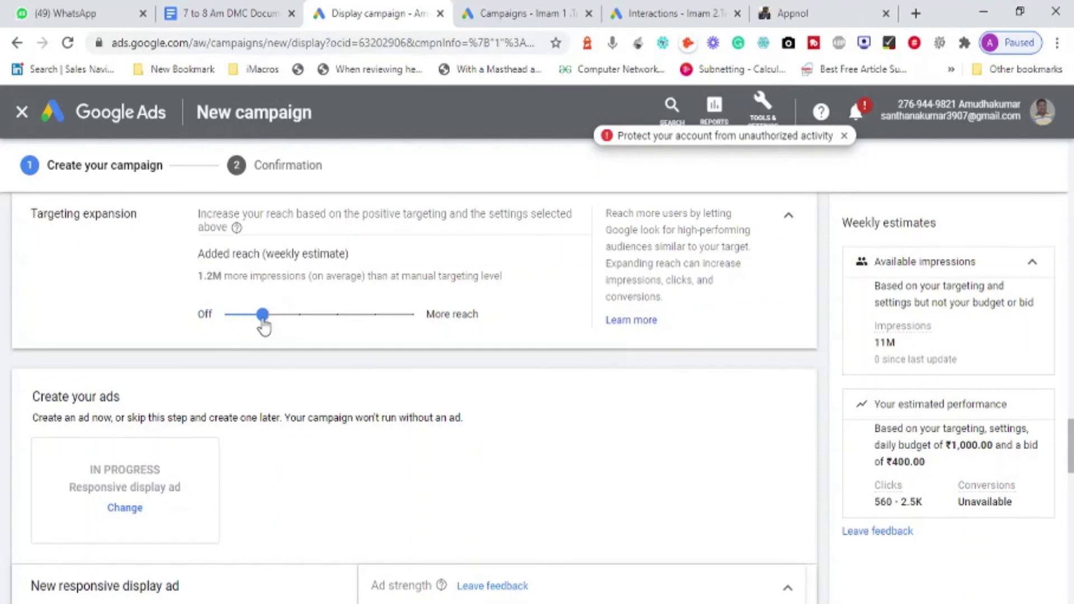
{"action": "left_click", "coordinate": [263, 325]}
{"action": "left_click_drag", "start_coordinate": [264, 327], "coordinate": [418, 315]}
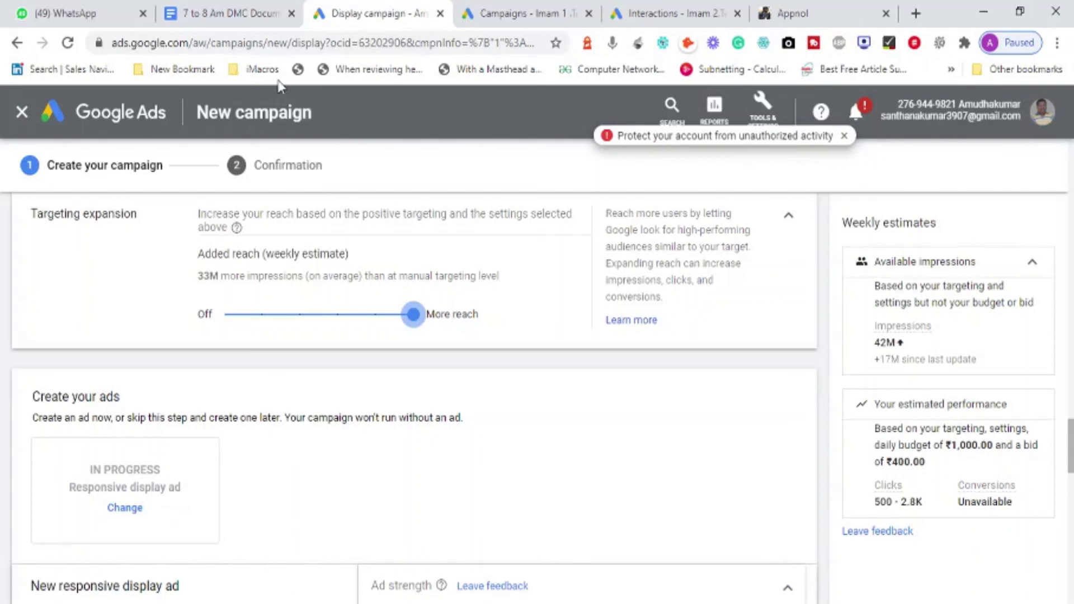
{"action": "left_click", "coordinate": [788, 215]}
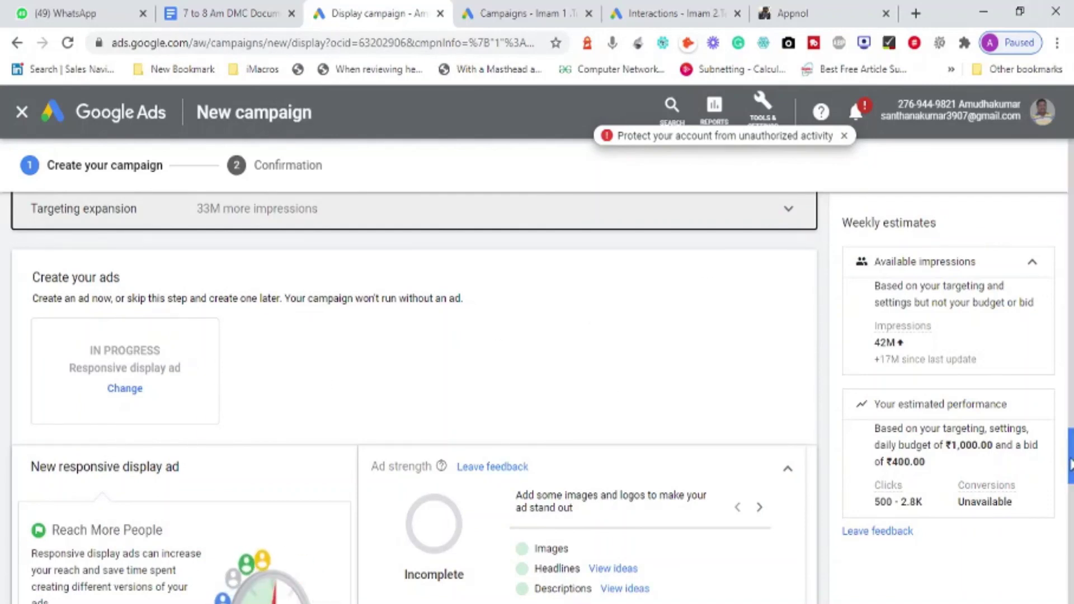
Review the new responsive display ad form down to the campaign creation options, and return to the campaign type and name settings.
{"action": "left_click_drag", "start_coordinate": [1071, 461], "coordinate": [1070, 521]}
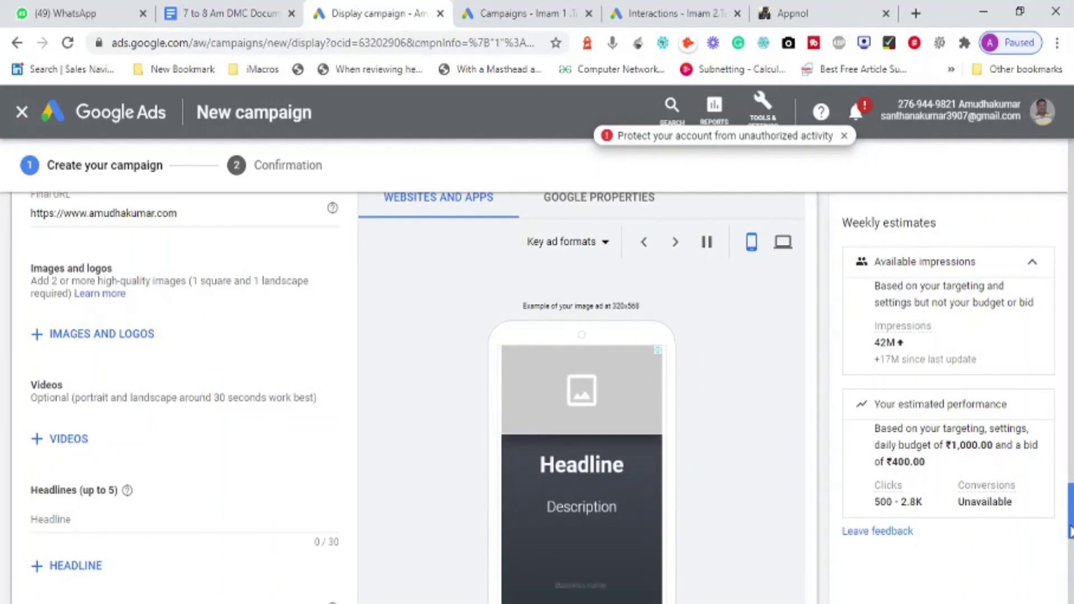
{"action": "left_click_drag", "start_coordinate": [1070, 511], "coordinate": [1070, 566]}
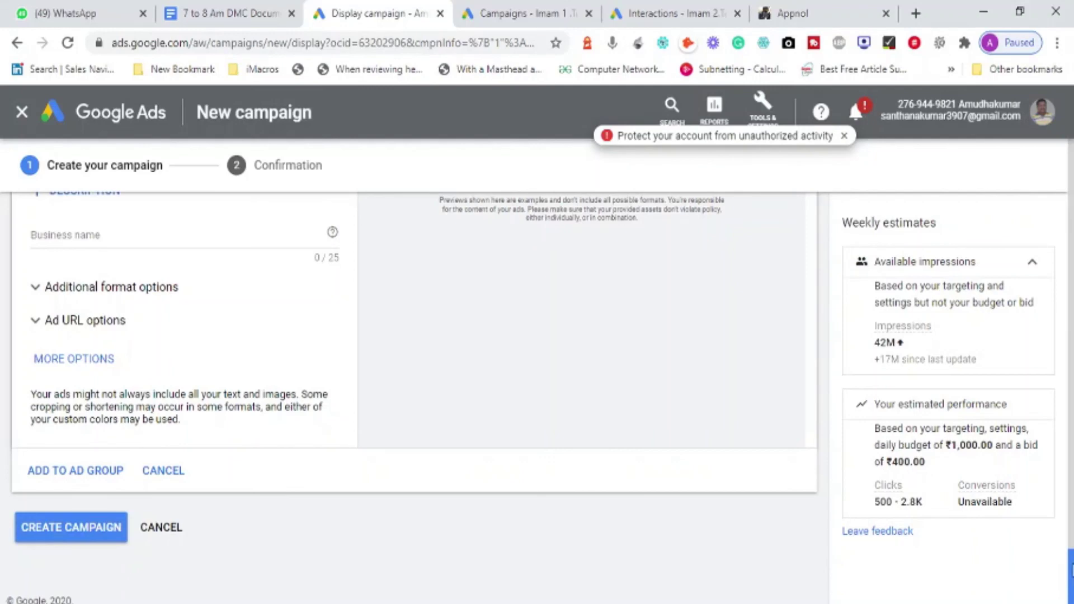
{"action": "mouse_move", "coordinate": [1072, 571]}
{"action": "left_mouse_down"}
{"action": "mouse_move", "coordinate": [1072, 561]}
{"action": "mouse_move", "coordinate": [1071, 571]}
{"action": "left_mouse_up"}
{"action": "left_click_drag", "start_coordinate": [1071, 576], "coordinate": [1058, 181]}
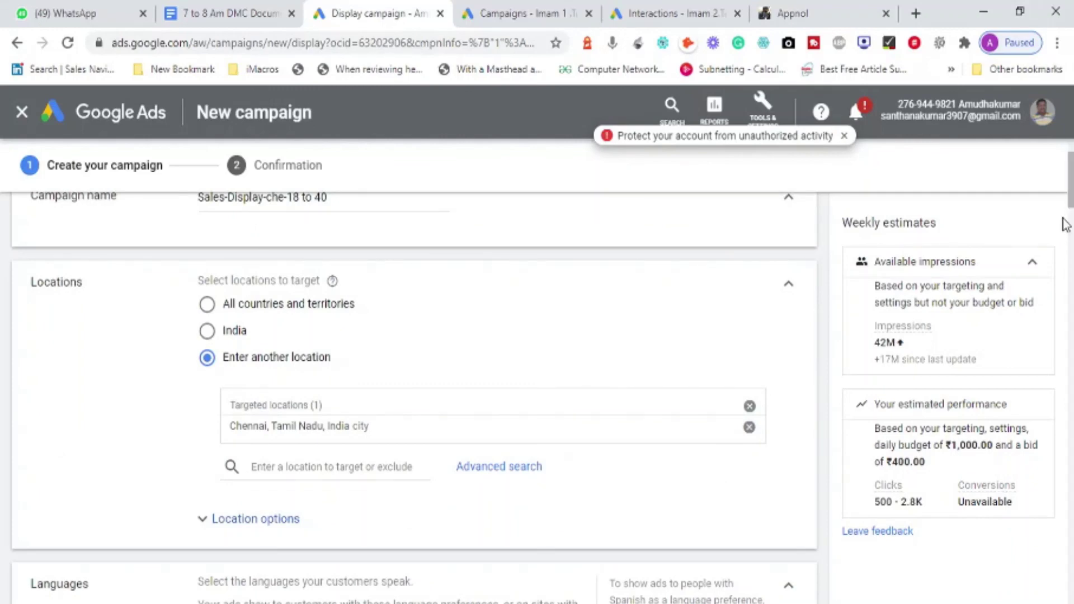
{"action": "left_click_drag", "start_coordinate": [1070, 207], "coordinate": [1072, 540]}
{"action": "left_click_drag", "start_coordinate": [1072, 444], "coordinate": [1070, 143]}
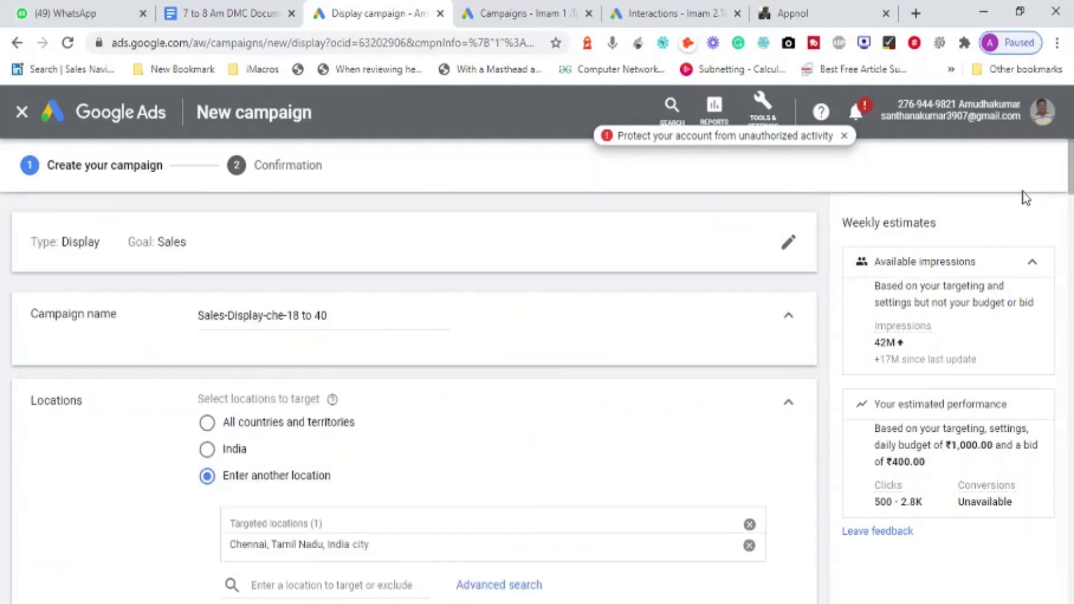